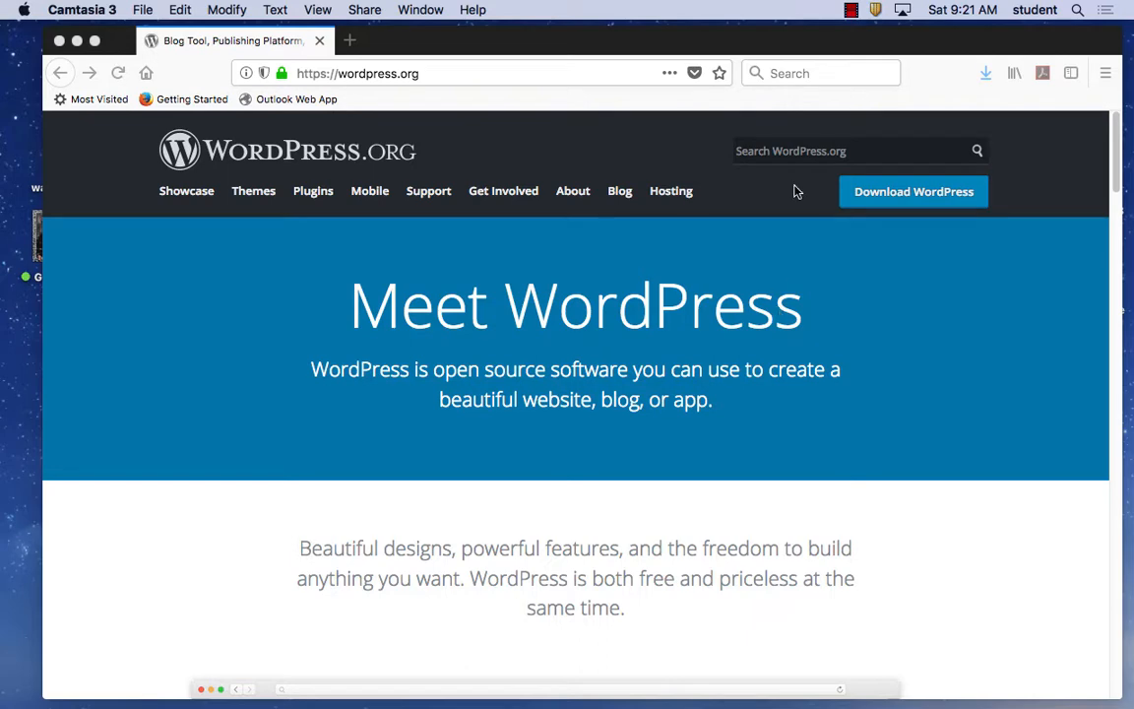
Bring the Firefox window showing WordPress.org forward and shift it slightly left.
{"action": "left_click_drag", "start_coordinate": [473, 36], "coordinate": [440, 38]}
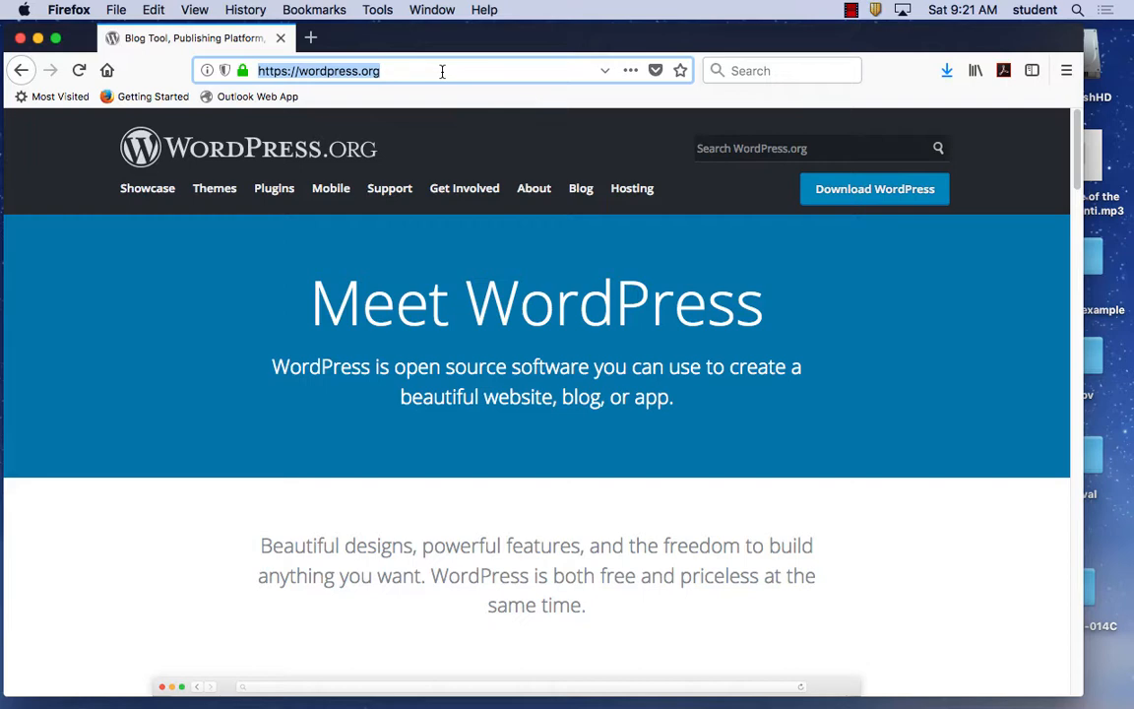
Load godaddy.com and expand the Hosting category in the site menu.
{"action": "type", "text": "godadd"}
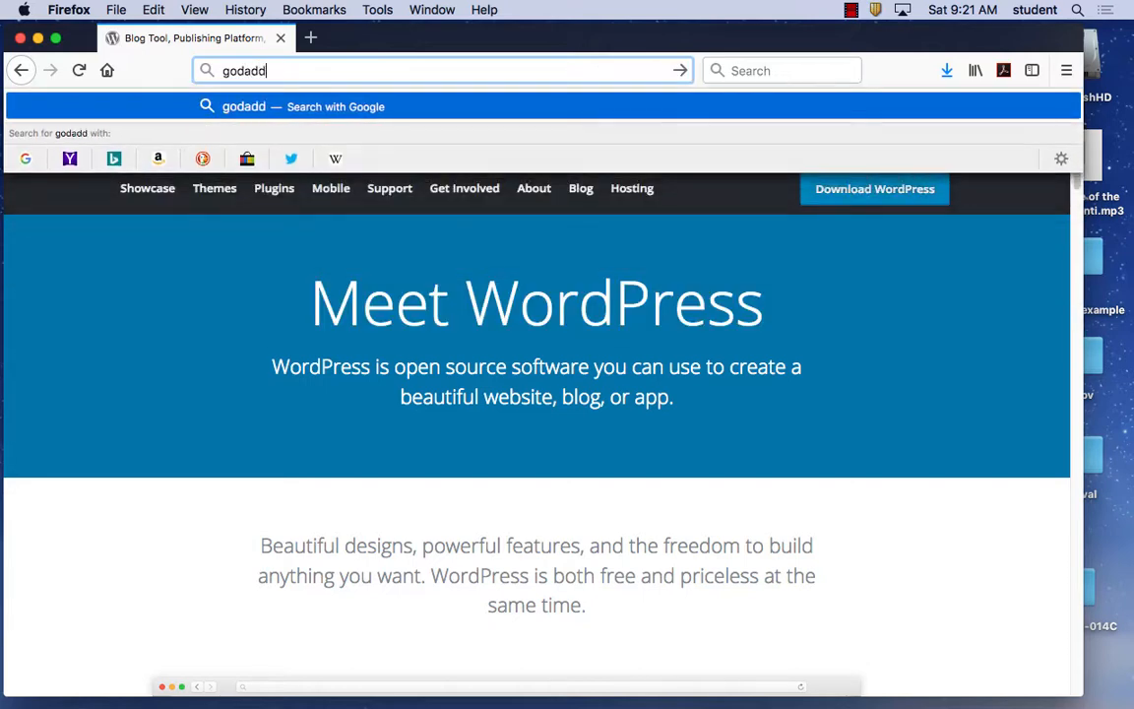
{"action": "type", "text": "y.com"}
{"action": "key", "text": "Return"}
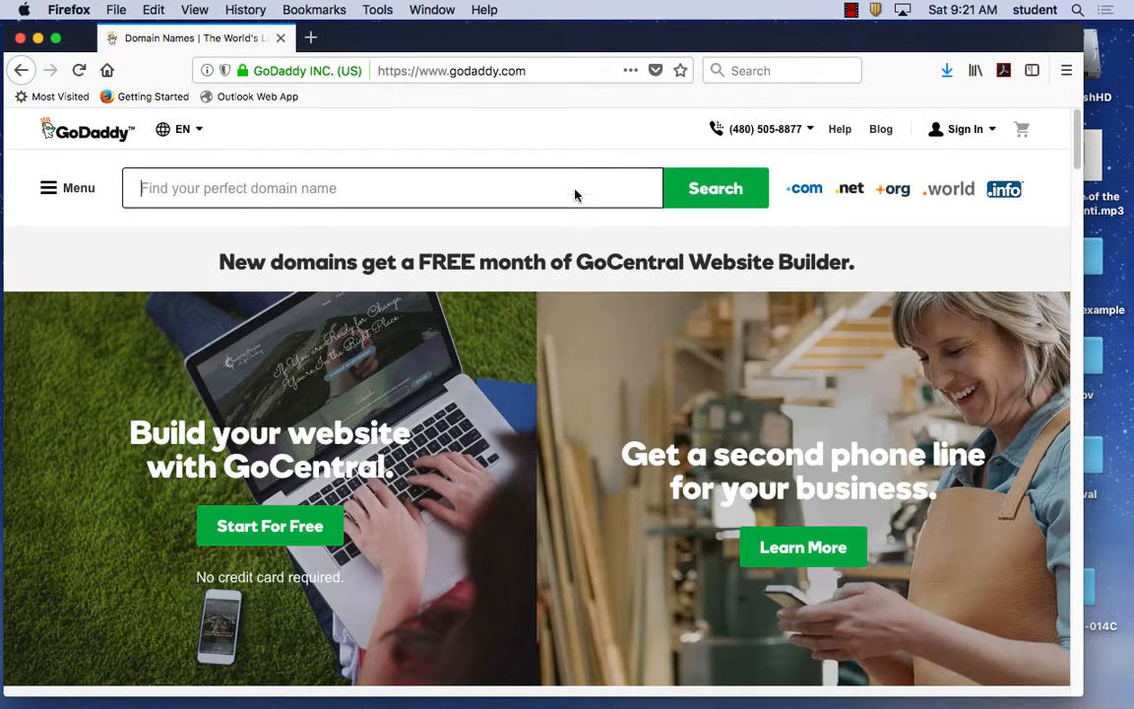
{"action": "left_click", "coordinate": [183, 131]}
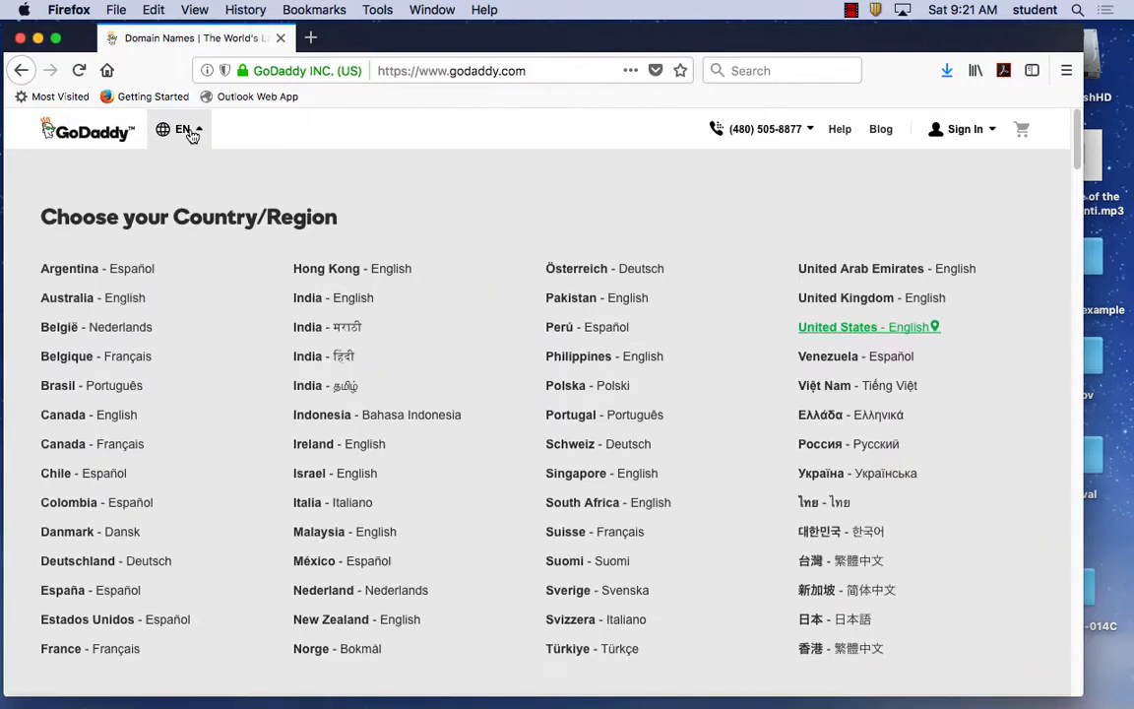
{"action": "left_click", "coordinate": [190, 132]}
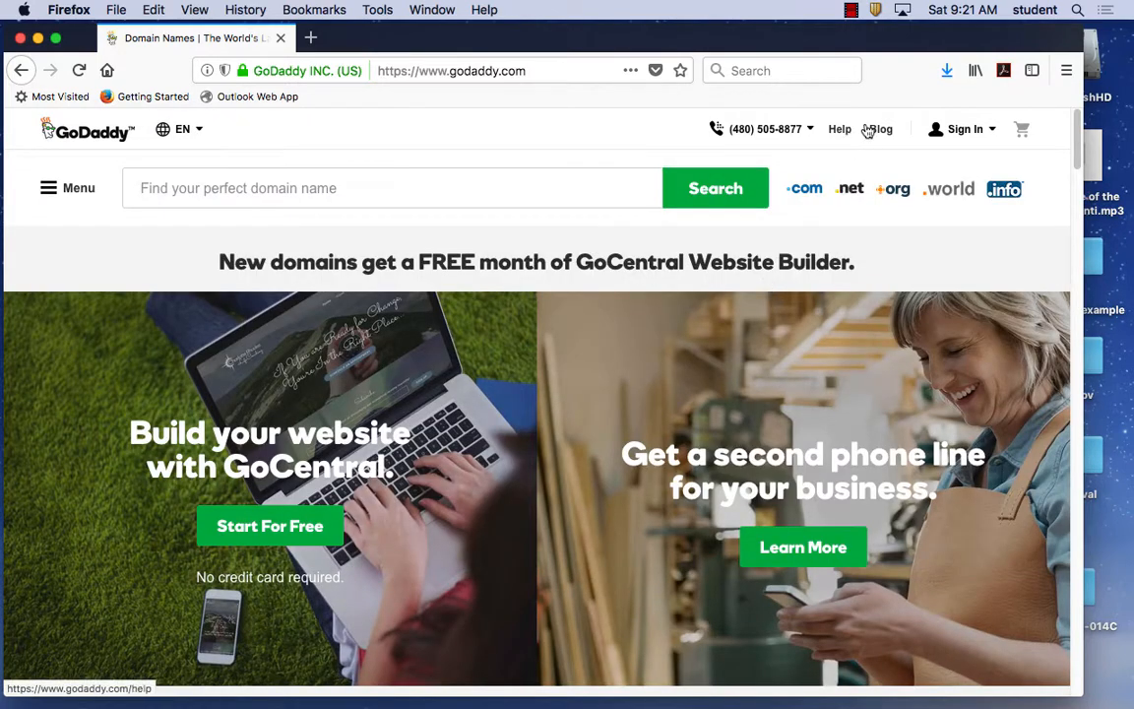
{"action": "left_click", "coordinate": [54, 190]}
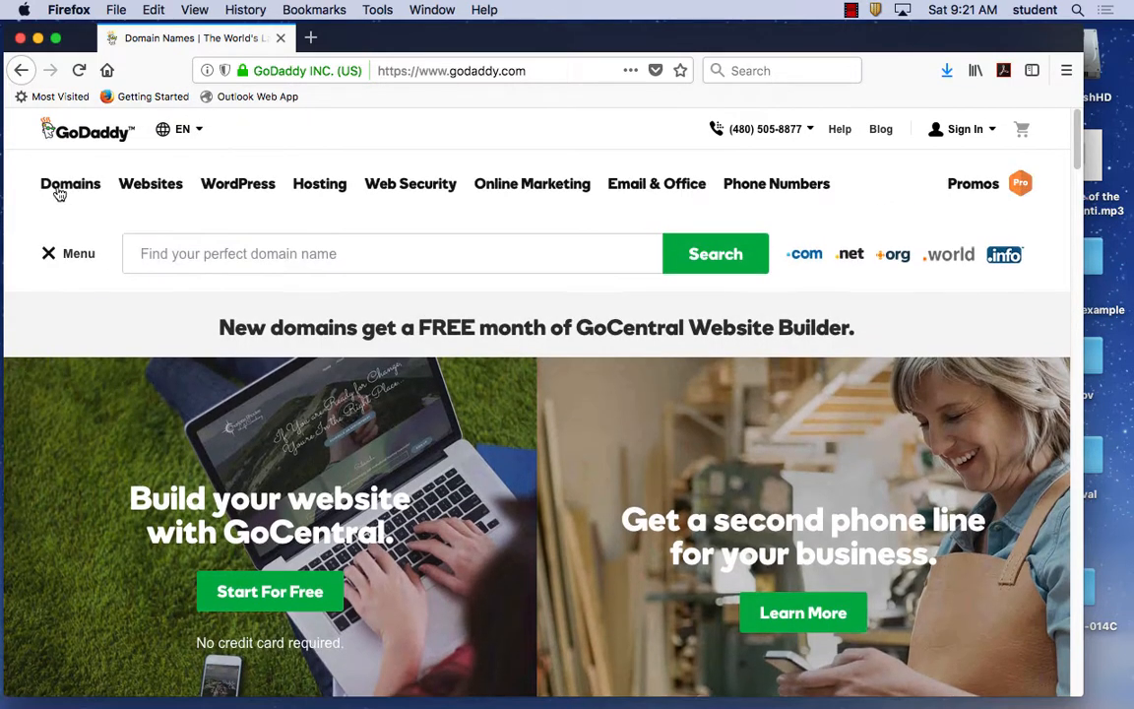
{"action": "left_click", "coordinate": [320, 187]}
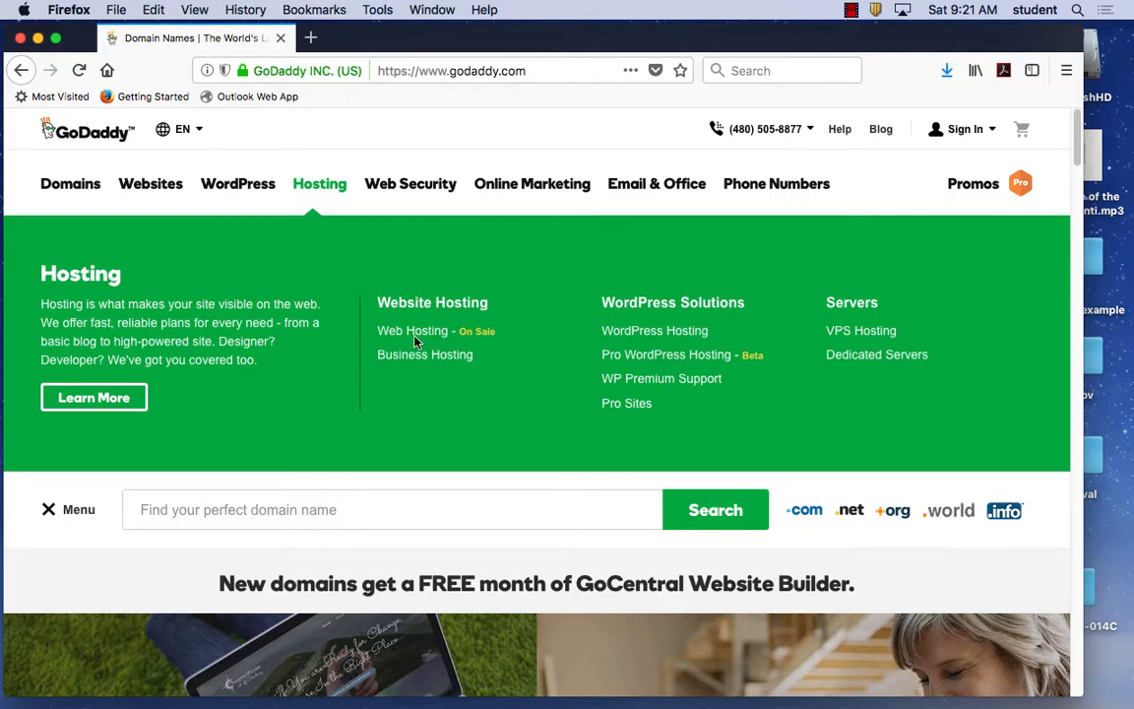
Open WordPress Hosting and browse the Basic, Deluxe and Ultimate plans ($3.99, $4.99, $7.99 per month).
{"action": "left_click", "coordinate": [657, 337]}
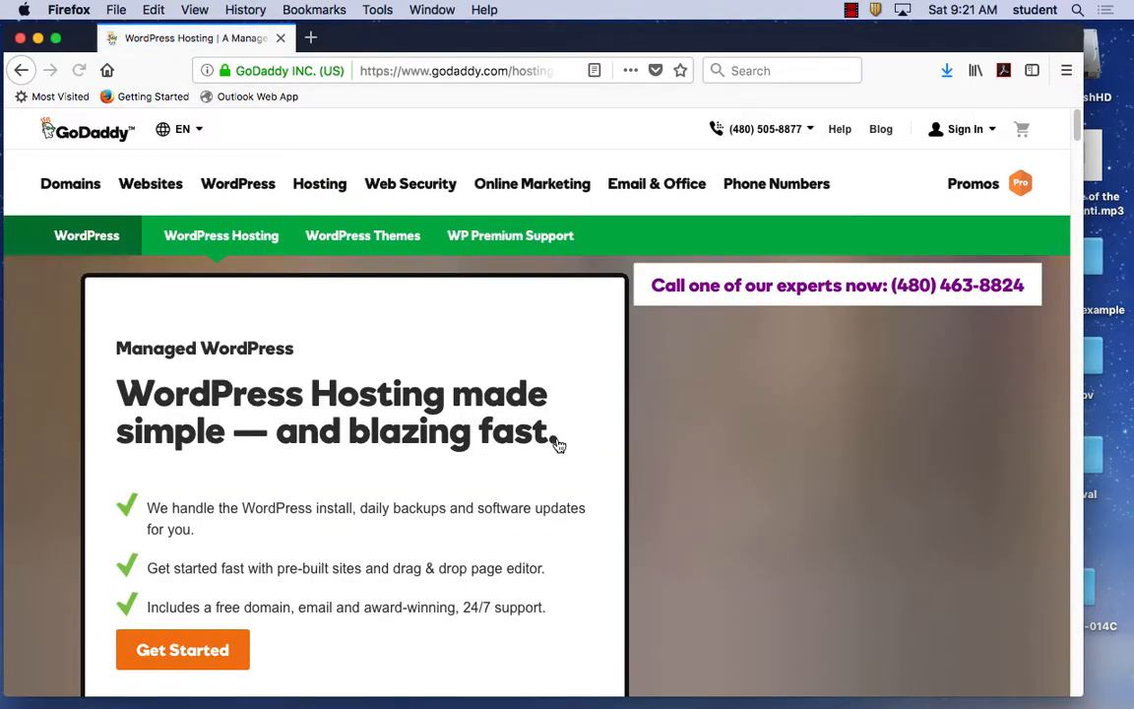
{"action": "scroll", "coordinate": [598, 410], "scroll_direction": "down", "scroll_amount": 15}
{"action": "scroll", "coordinate": [594, 411], "scroll_direction": "up", "scroll_amount": 5}
{"action": "scroll", "coordinate": [595, 411], "scroll_direction": "down", "scroll_amount": 5}
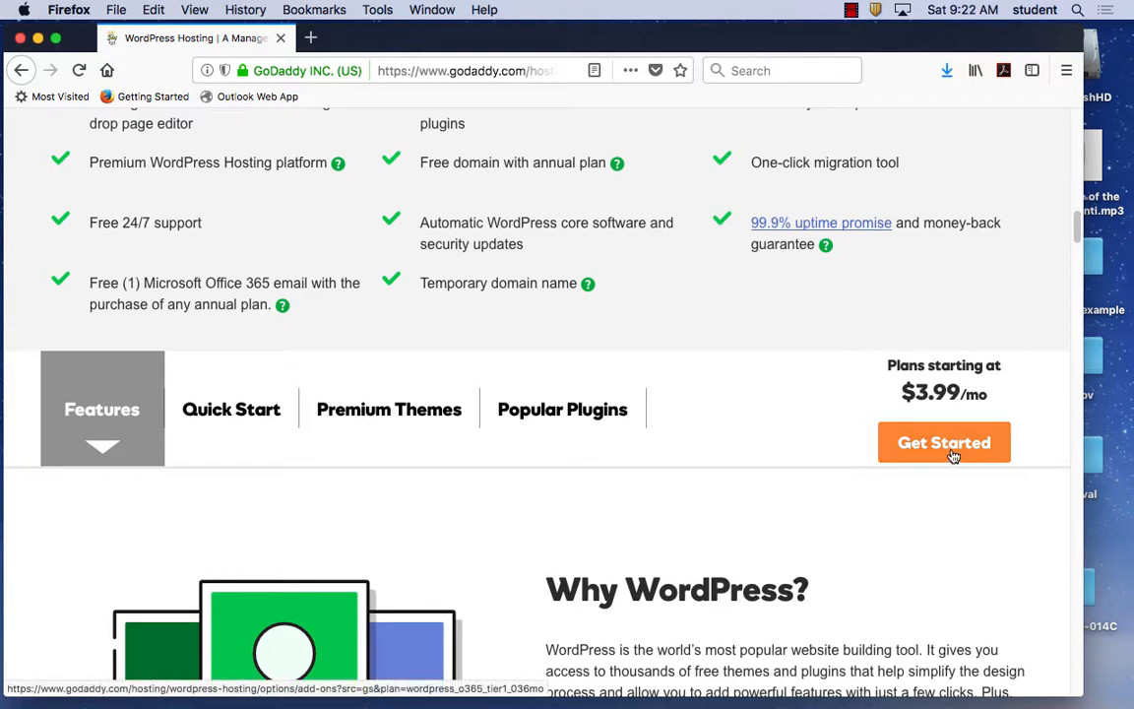
{"action": "scroll", "coordinate": [618, 319], "scroll_direction": "up", "scroll_amount": 9}
{"action": "scroll", "coordinate": [617, 319], "scroll_direction": "up", "scroll_amount": 6}
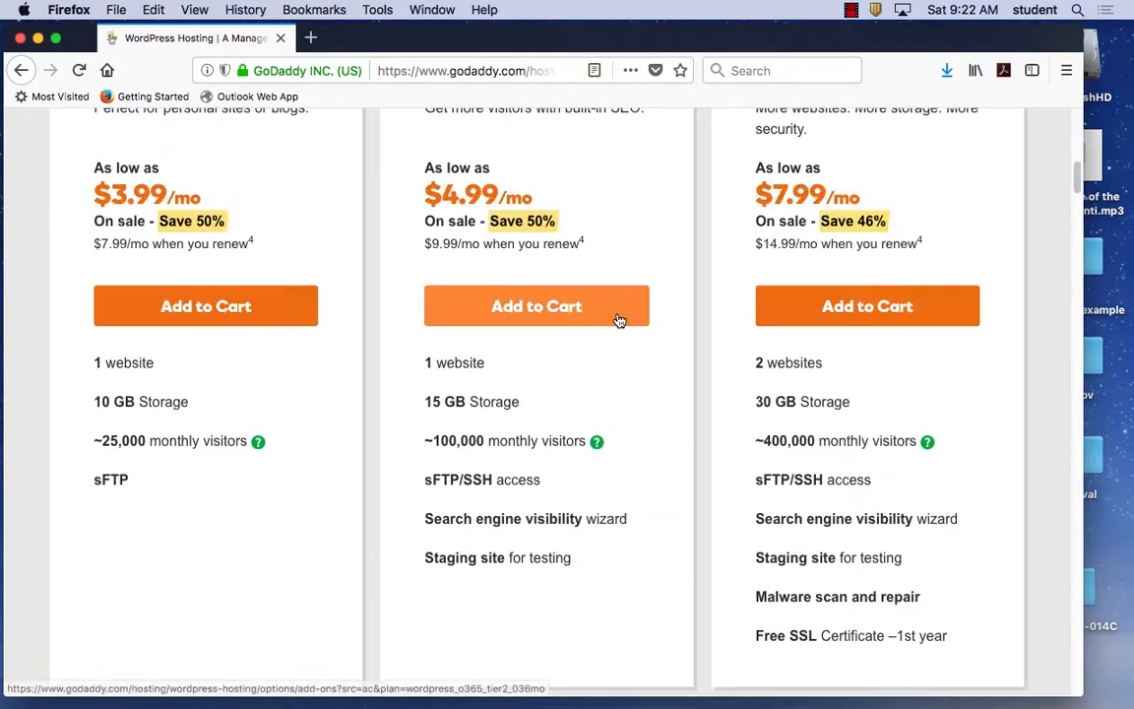
{"action": "scroll", "coordinate": [615, 319], "scroll_direction": "up", "scroll_amount": 6}
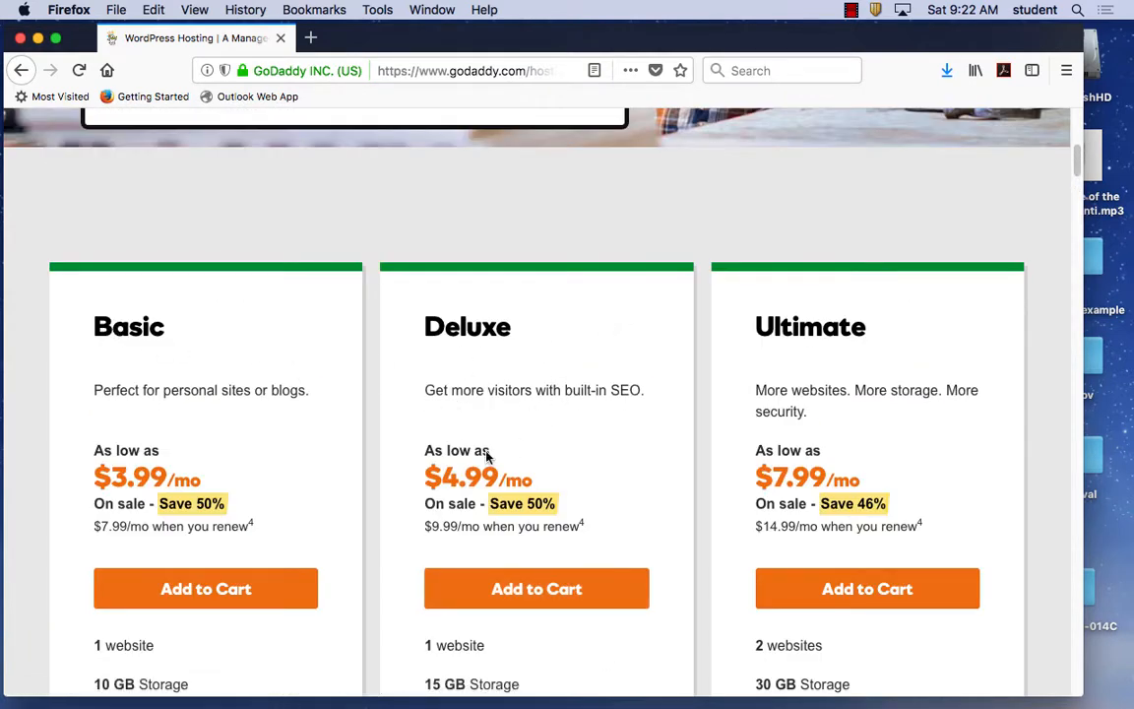
{"action": "scroll", "coordinate": [251, 505], "scroll_direction": "down", "scroll_amount": 5}
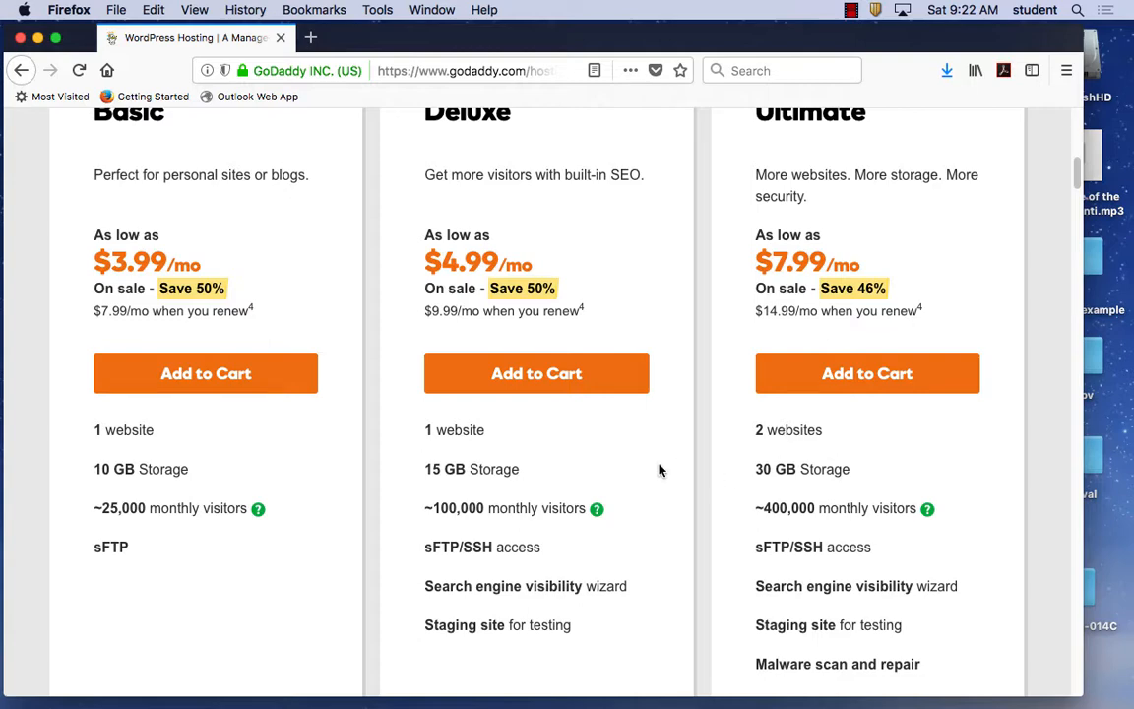
{"action": "scroll", "coordinate": [662, 470], "scroll_direction": "up", "scroll_amount": 10}
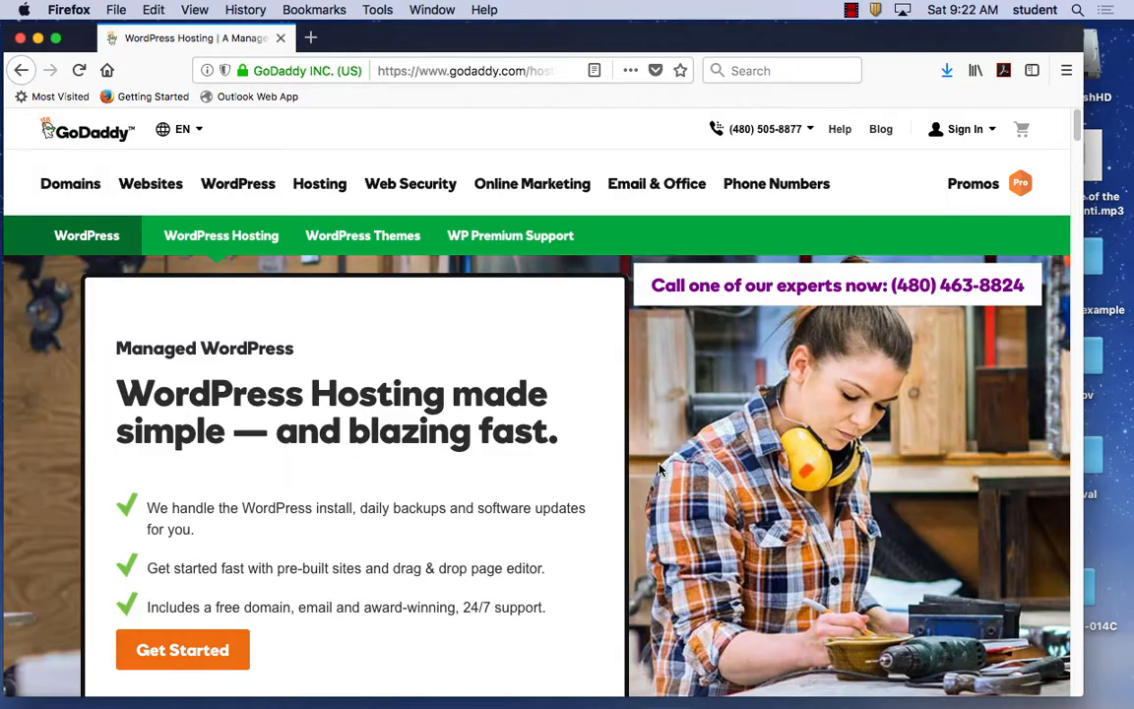
Navigate back to the GoDaddy homepage and reveal the Hosting menu listing Web Hosting.
{"action": "left_click", "coordinate": [22, 71]}
{"action": "left_click", "coordinate": [24, 72]}
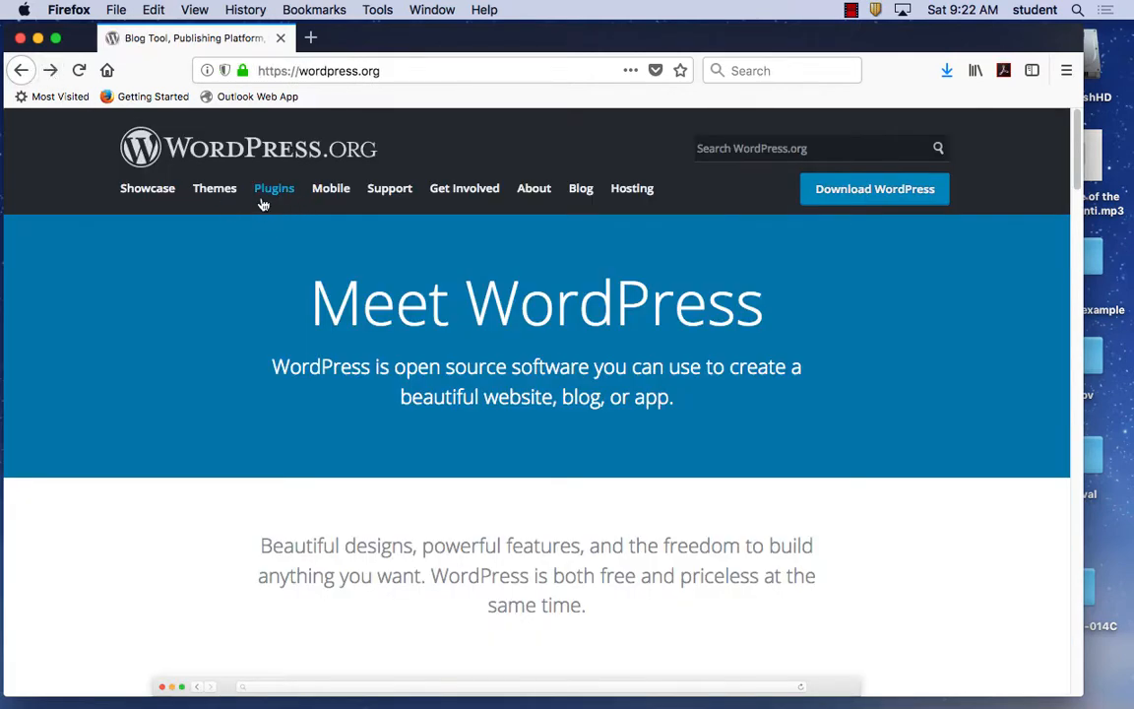
{"action": "left_click", "coordinate": [50, 70]}
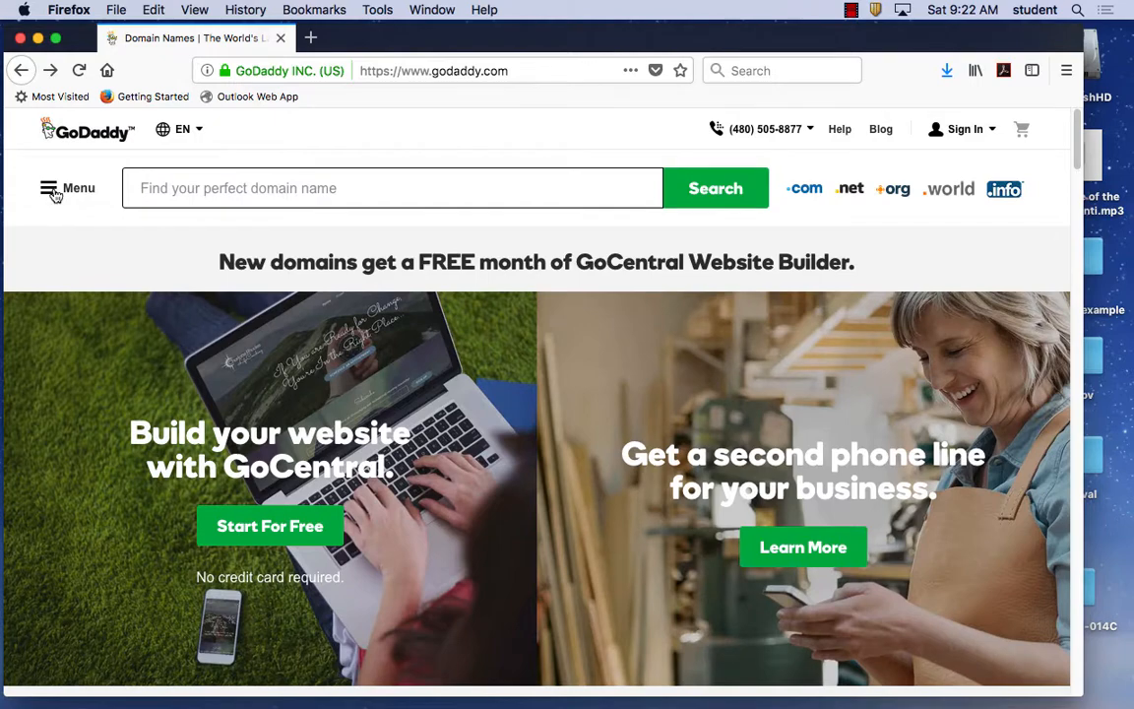
{"action": "left_click", "coordinate": [50, 189]}
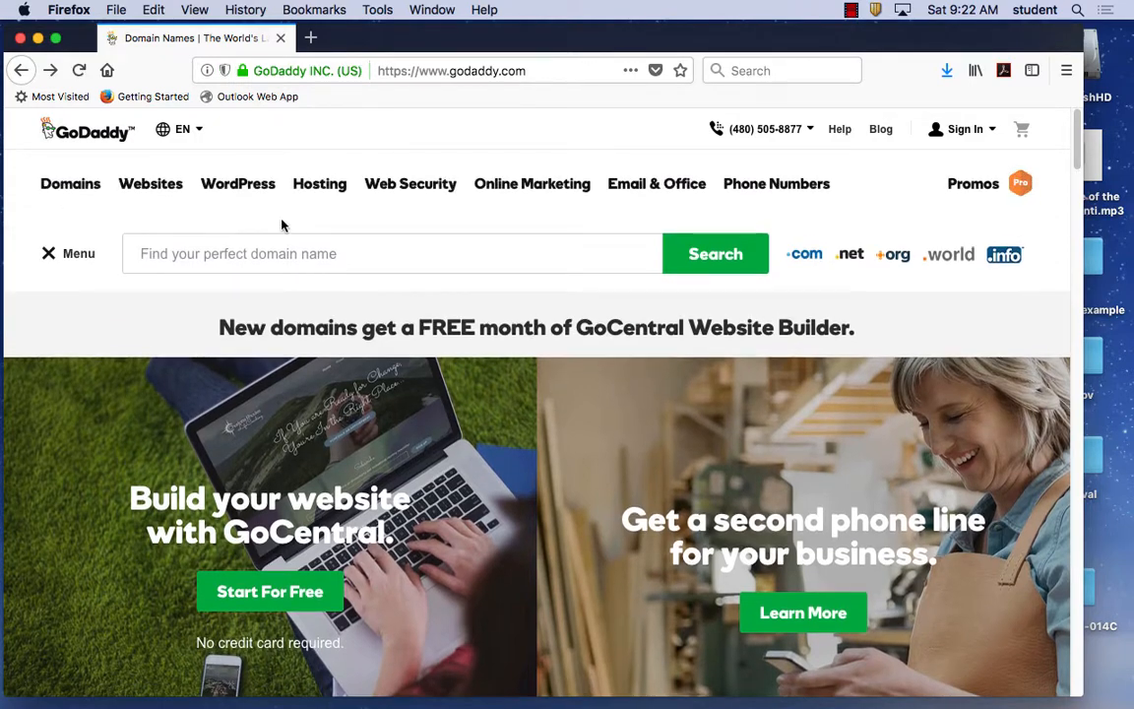
{"action": "mouse_move", "coordinate": [321, 190]}
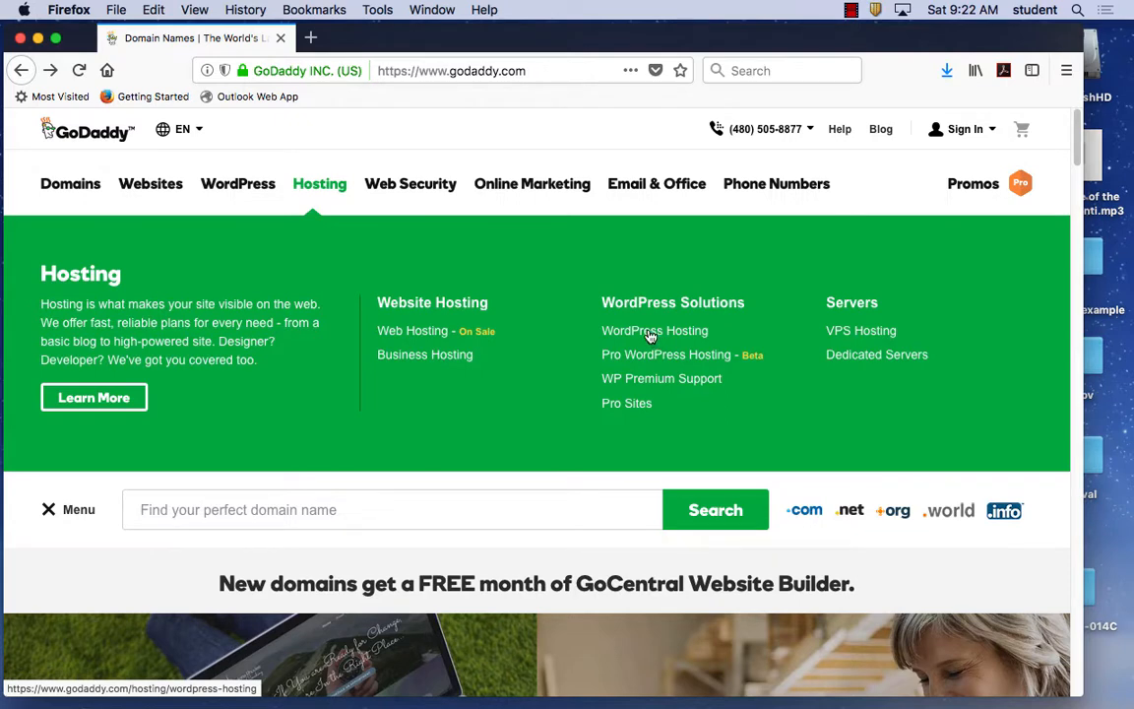
Open Web Hosting and compare the Economy, Deluxe and Ultimate plans ($2.99, $4.99, $7.99 per month).
{"action": "left_click", "coordinate": [410, 333]}
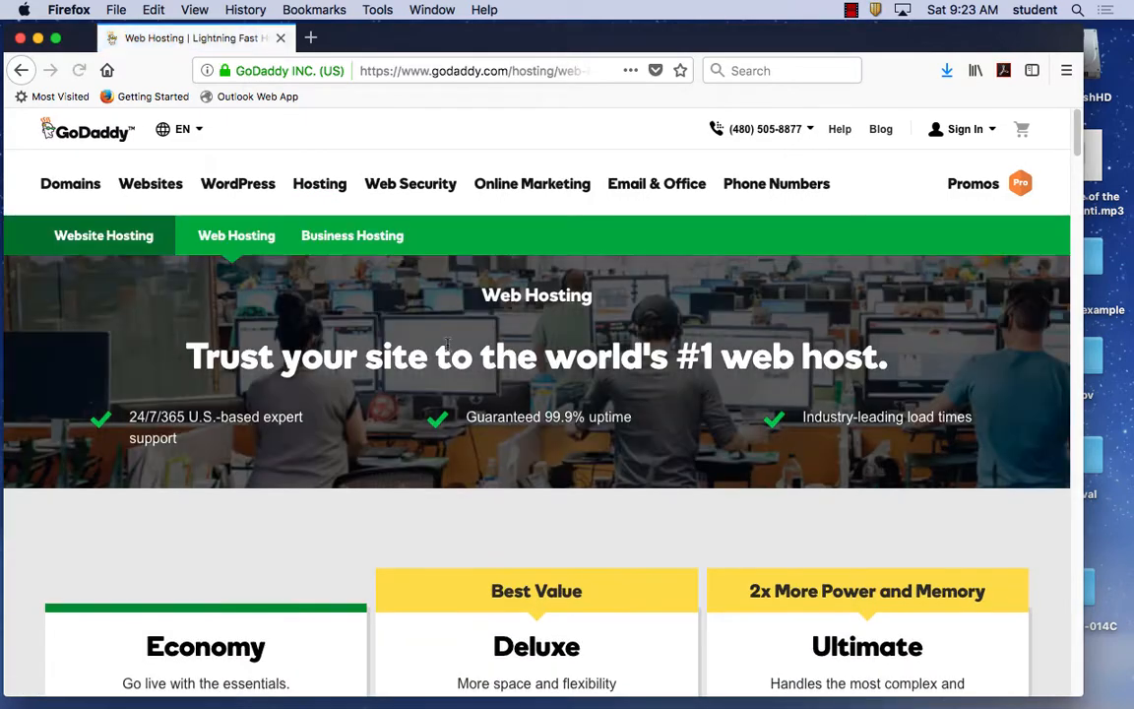
{"action": "scroll", "coordinate": [606, 394], "scroll_direction": "down", "scroll_amount": 3}
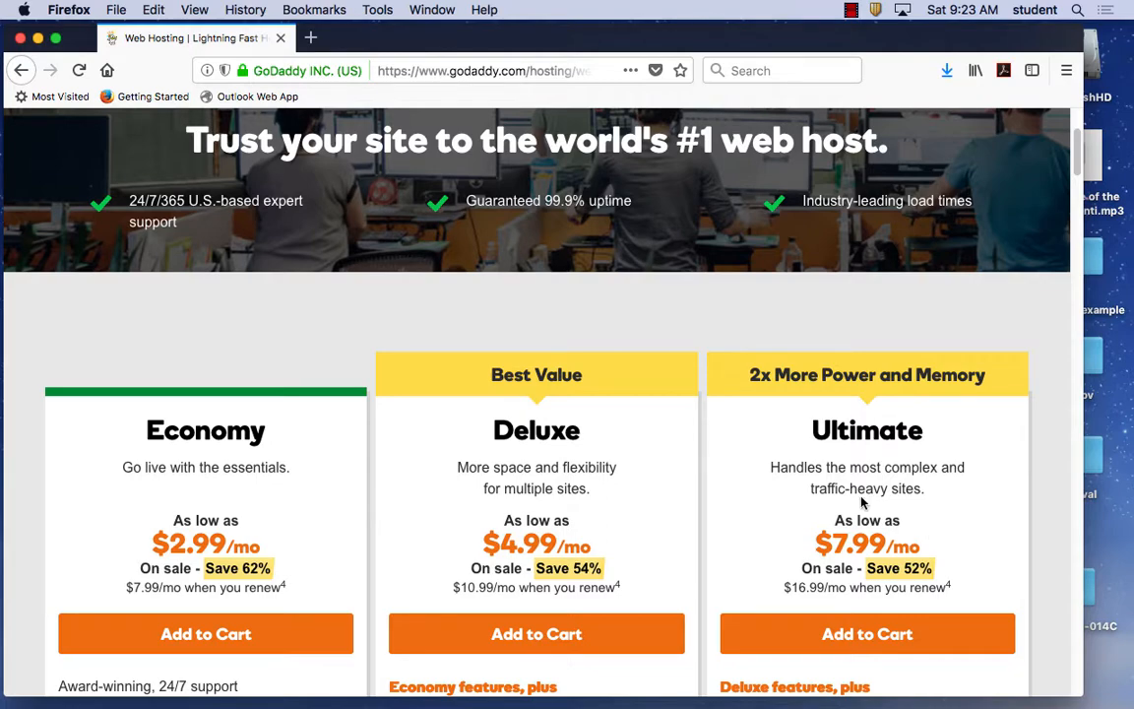
{"action": "scroll", "coordinate": [862, 503], "scroll_direction": "down", "scroll_amount": 3}
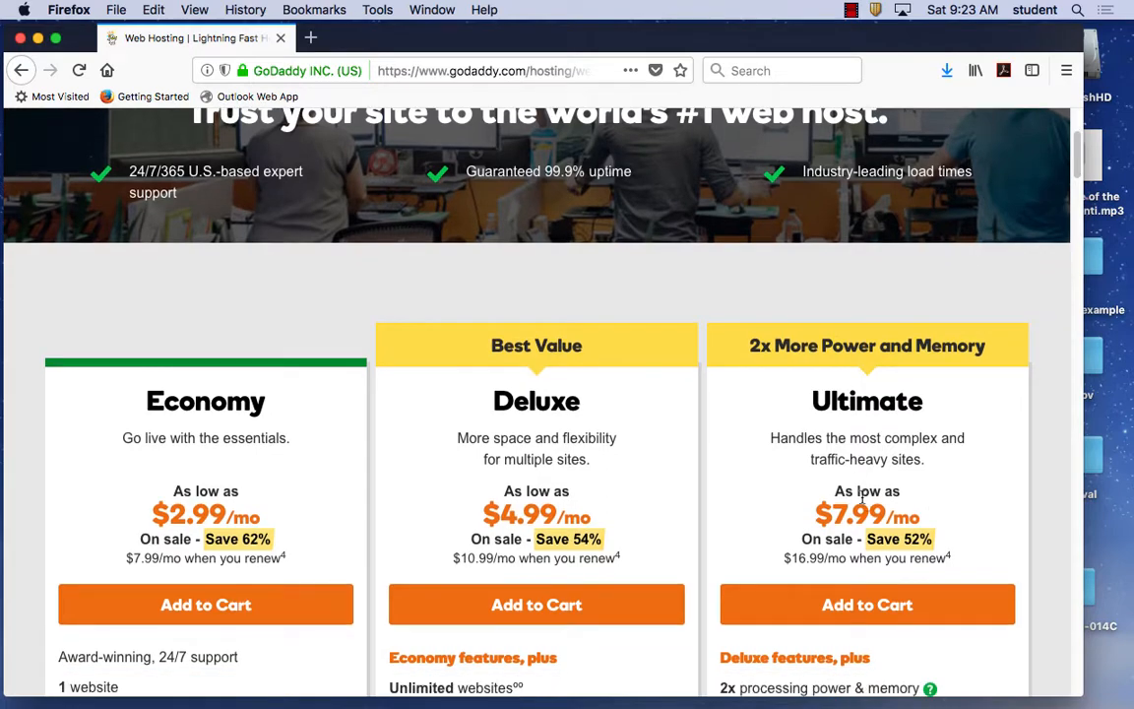
{"action": "scroll", "coordinate": [852, 528], "scroll_direction": "down", "scroll_amount": 6}
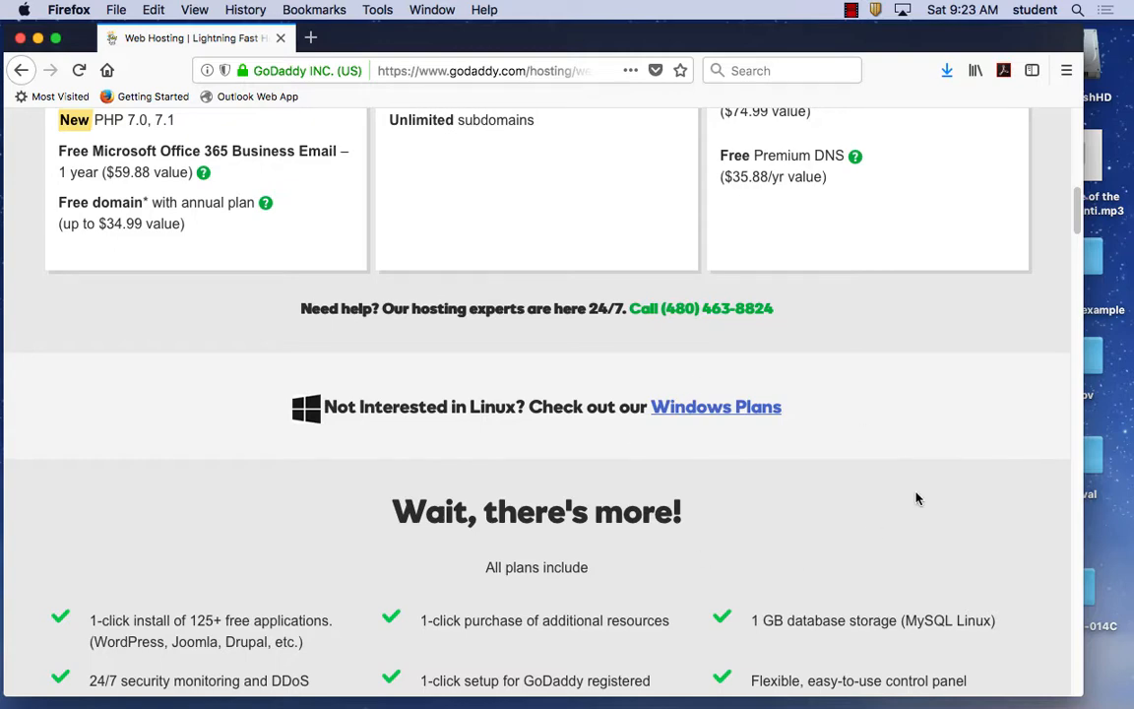
{"action": "scroll", "coordinate": [917, 496], "scroll_direction": "up", "scroll_amount": 5}
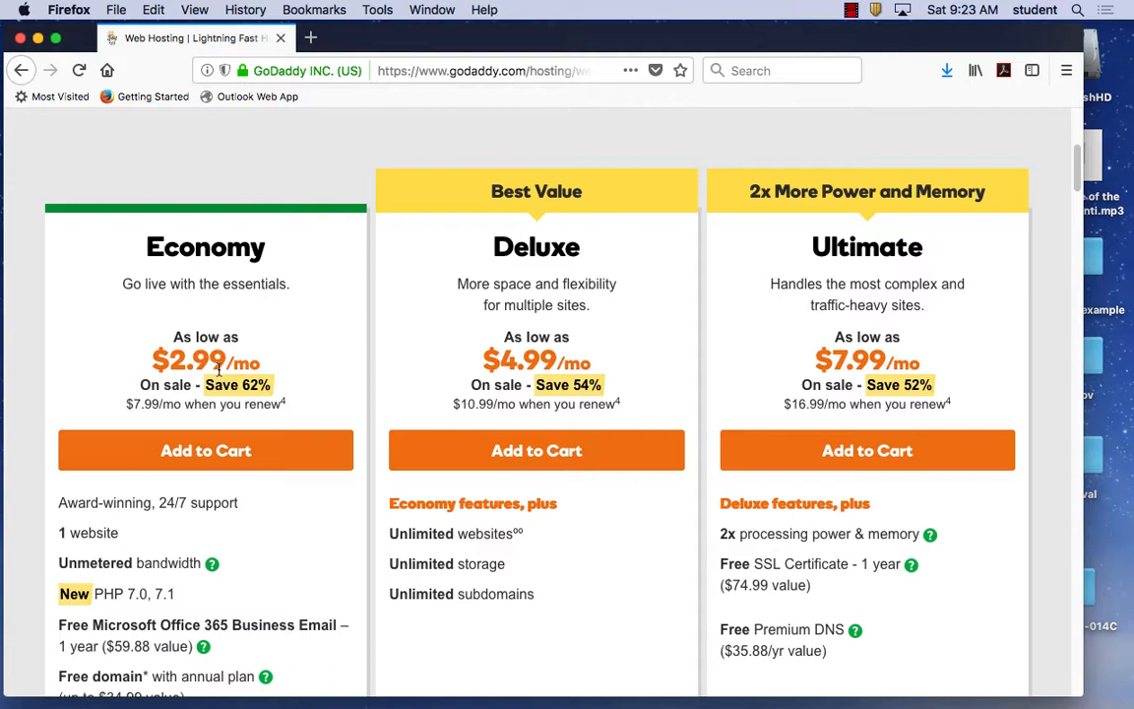
{"action": "scroll", "coordinate": [623, 295], "scroll_direction": "up", "scroll_amount": 5}
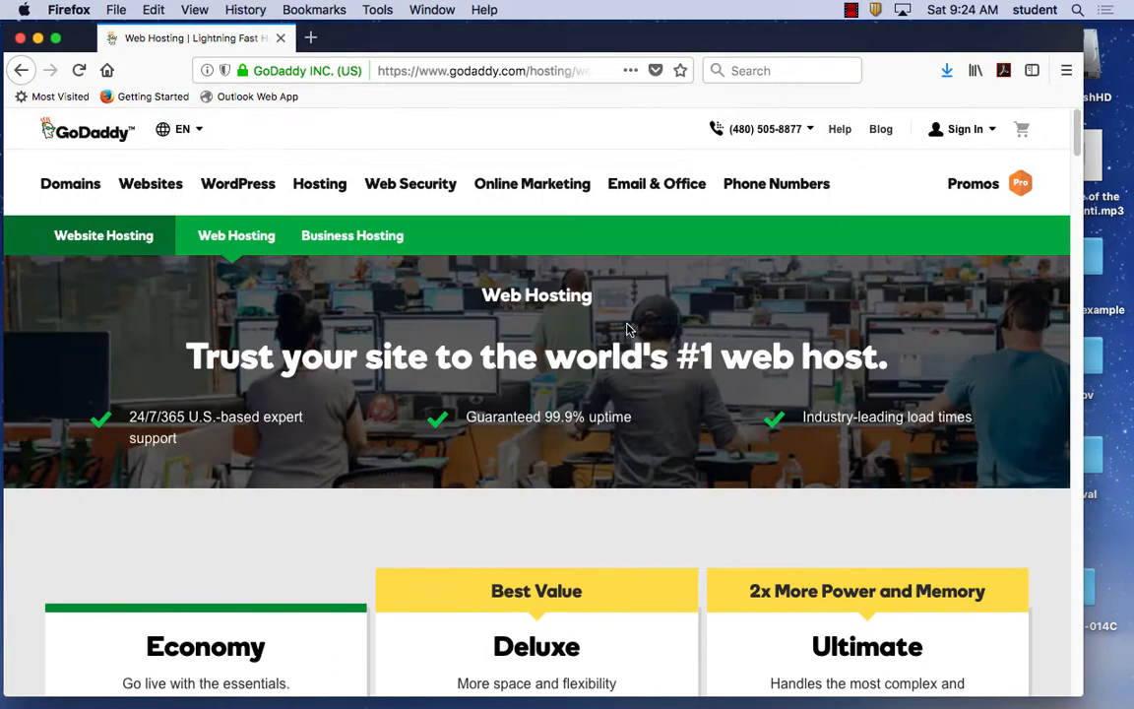
Sign in to GoDaddy with the account username and password to reach My Products.
{"action": "left_click", "coordinate": [965, 132]}
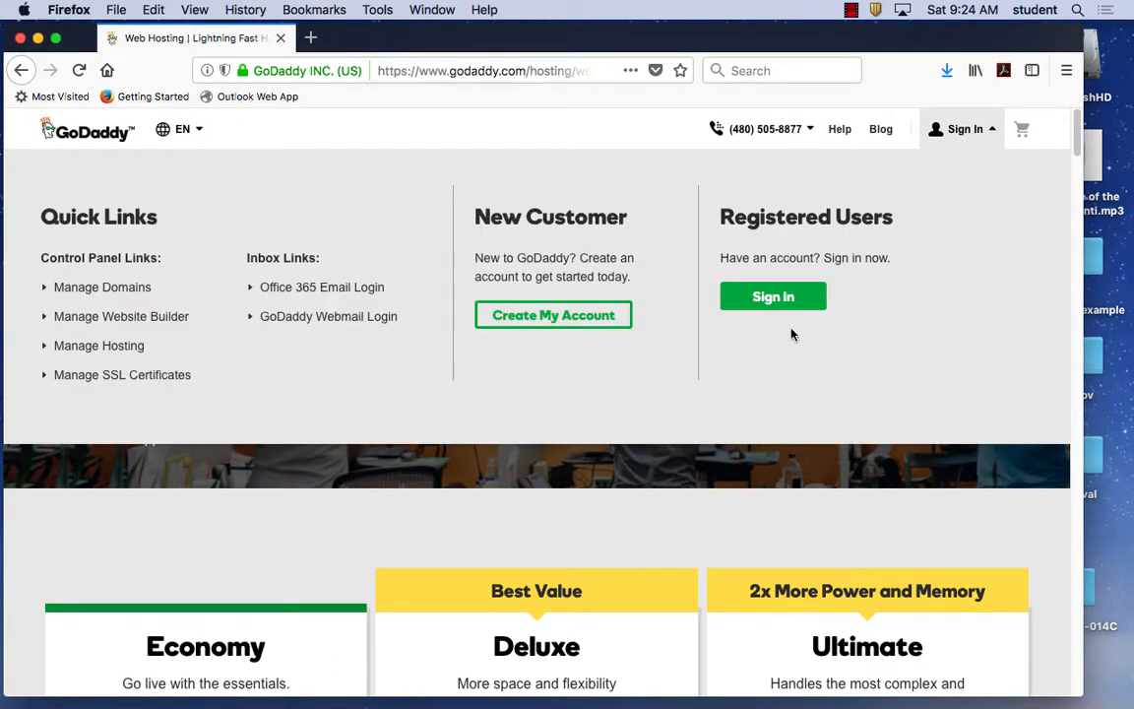
{"action": "left_click", "coordinate": [776, 303]}
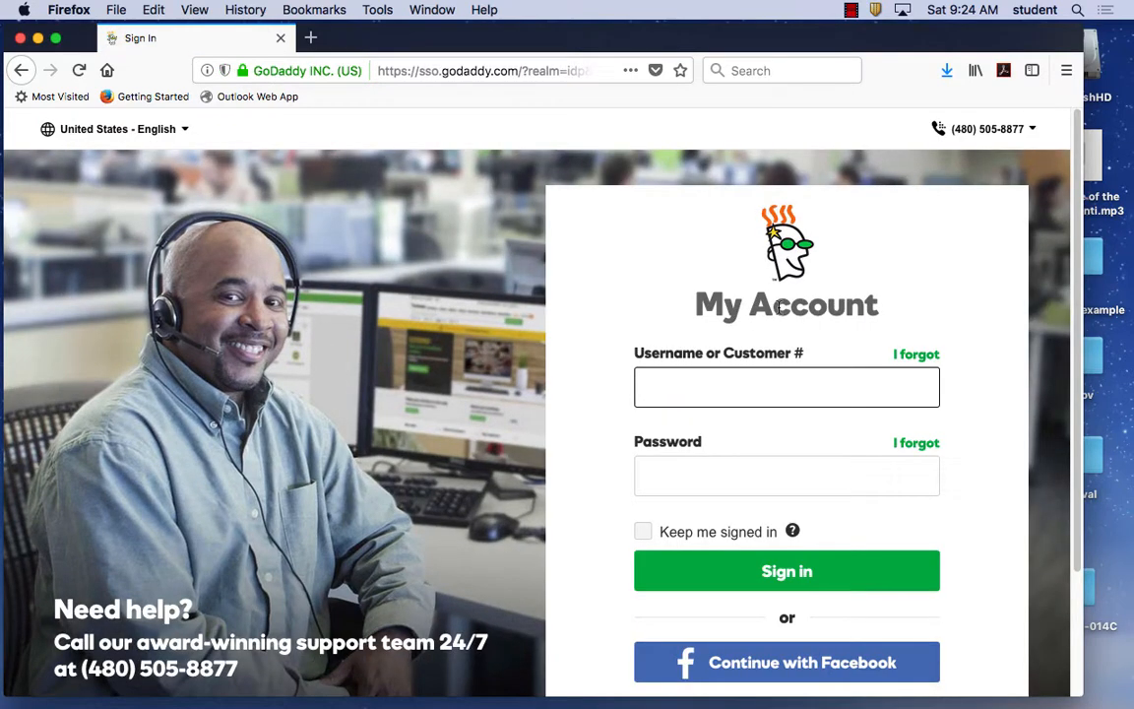
{"action": "type", "text": "jrascov"}
{"action": "left_click", "coordinate": [729, 478]}
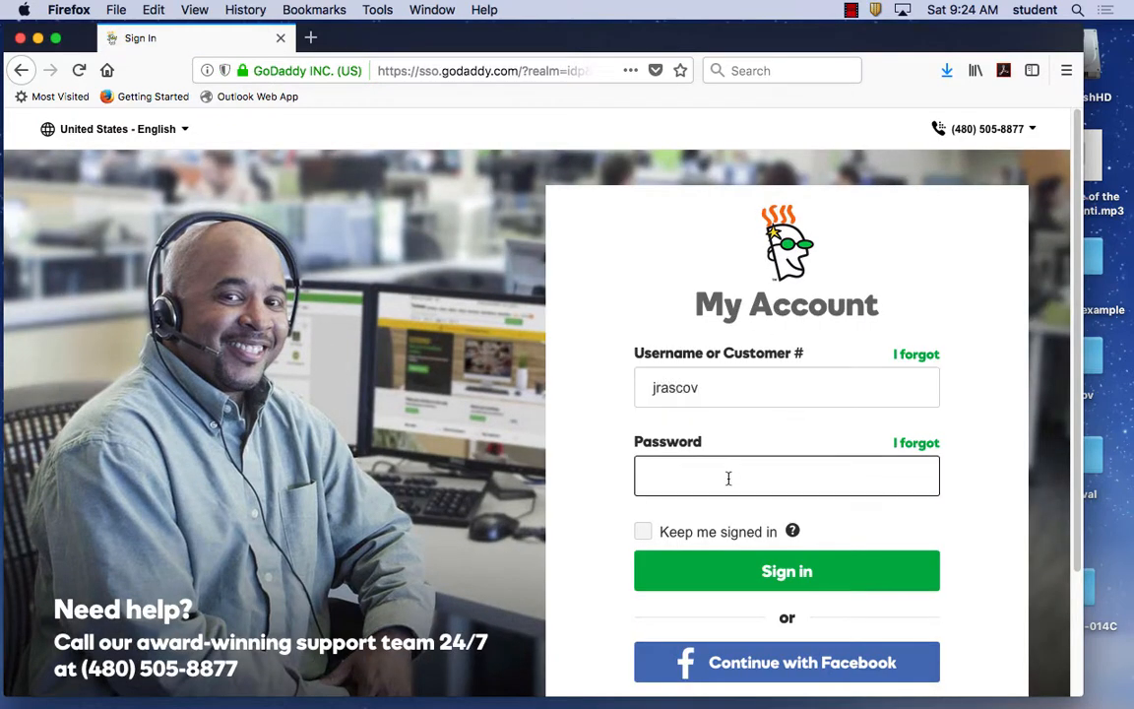
{"action": "type", "text": "**************"}
{"action": "left_click", "coordinate": [783, 574]}
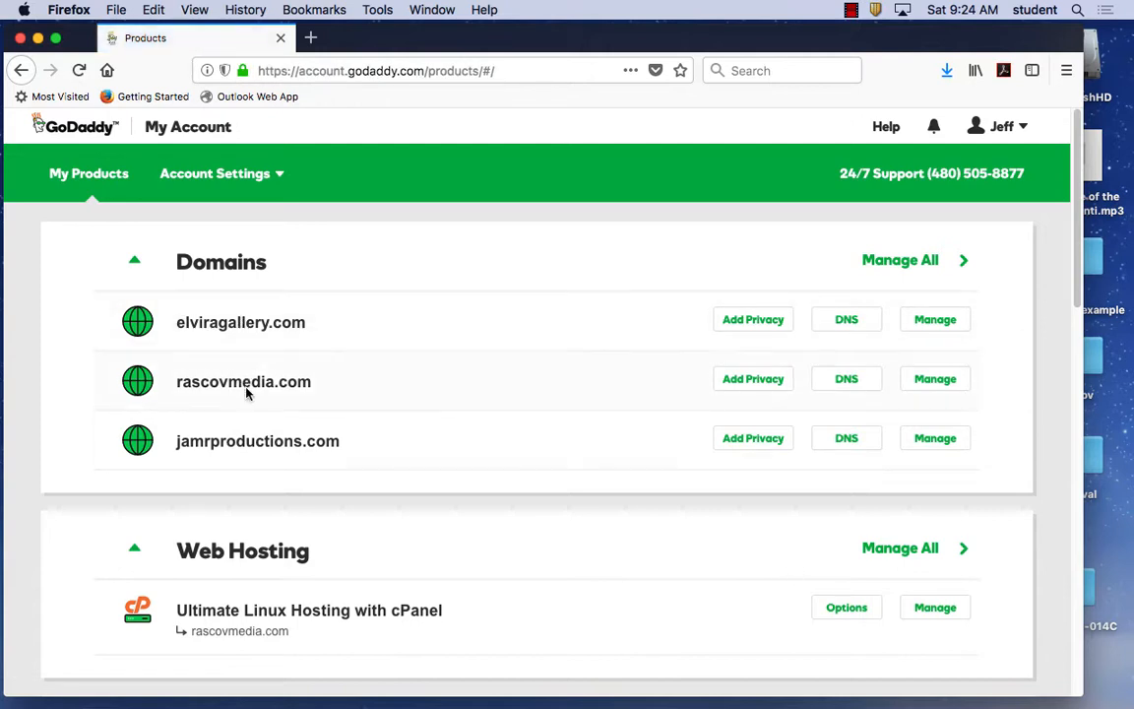
Manage the Ultimate Linux Hosting with cPanel plan to open the rascovmedia.com dashboard.
{"action": "scroll", "coordinate": [471, 553], "scroll_direction": "down", "scroll_amount": 1}
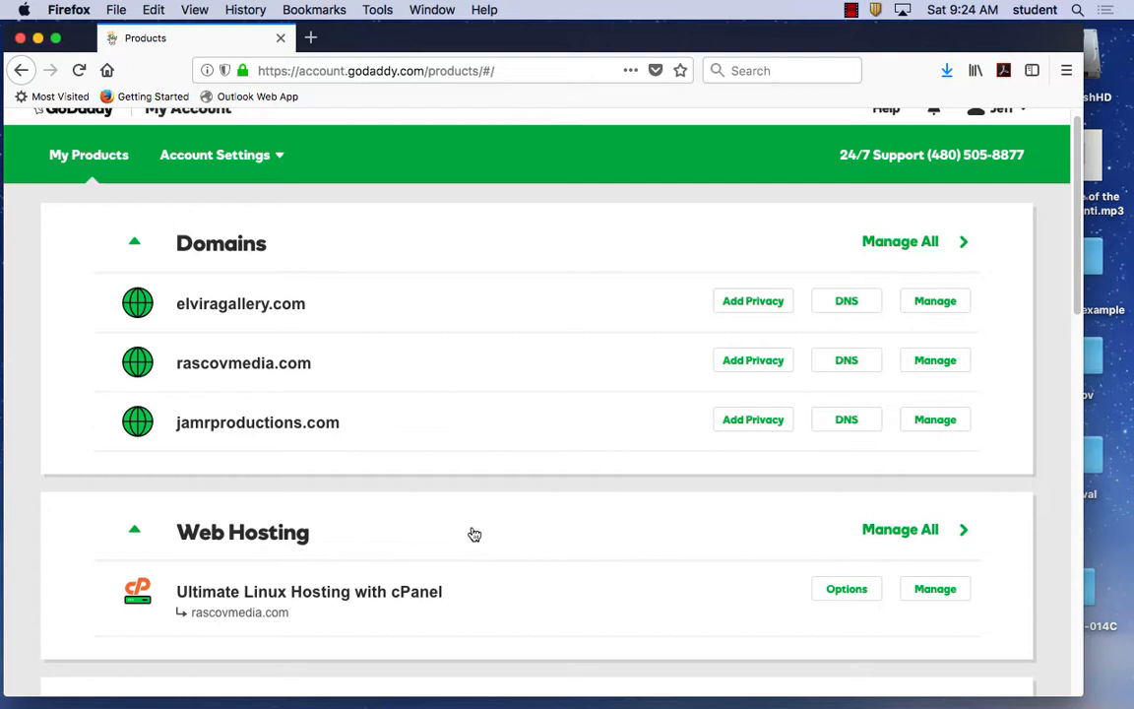
{"action": "left_click", "coordinate": [943, 601]}
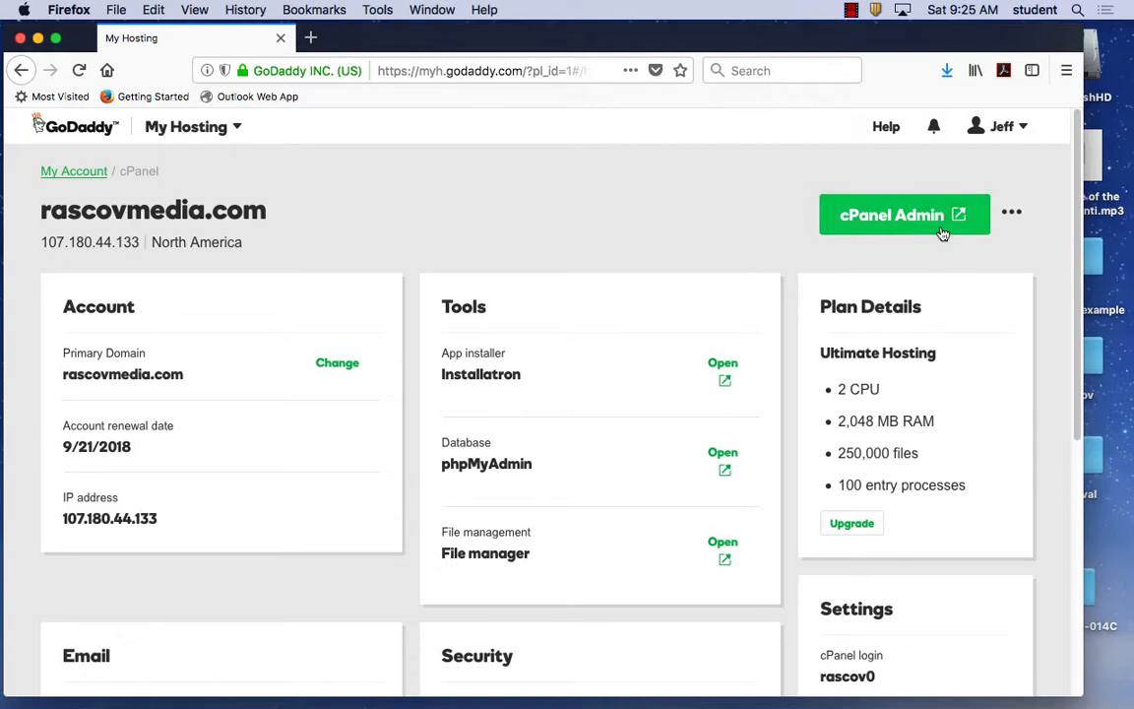
Add myh.godaddy.com as an allowed pop-up site in Firefox and save the exception.
{"action": "left_click", "coordinate": [907, 227]}
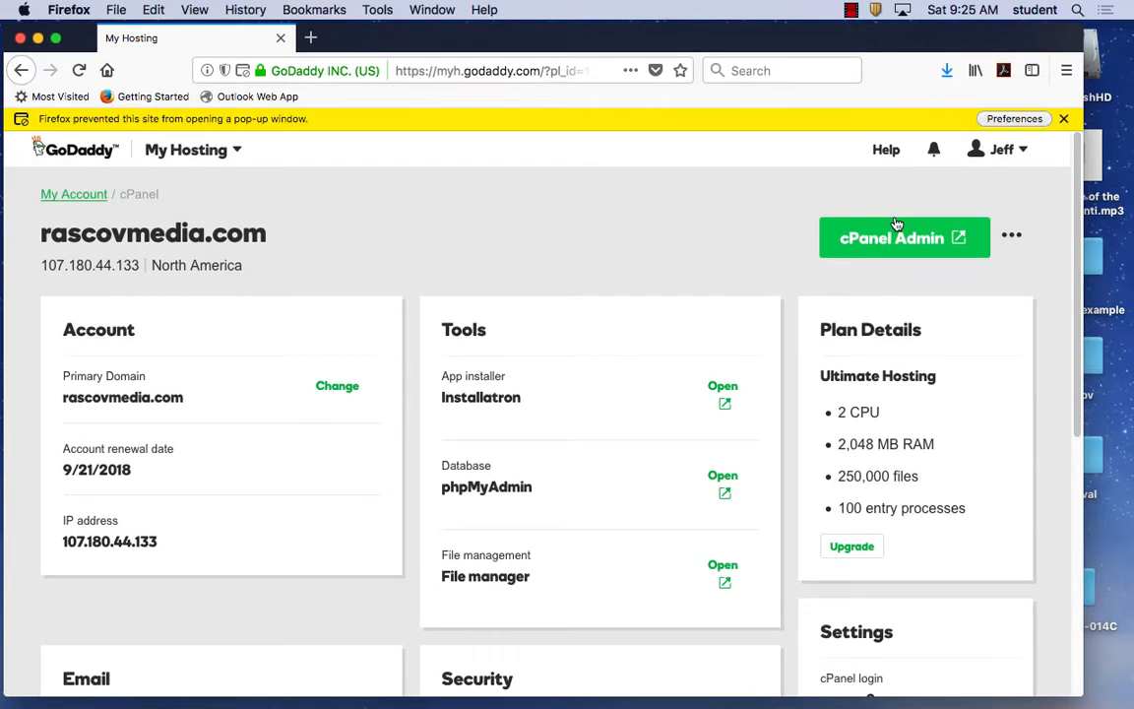
{"action": "left_click", "coordinate": [1019, 119]}
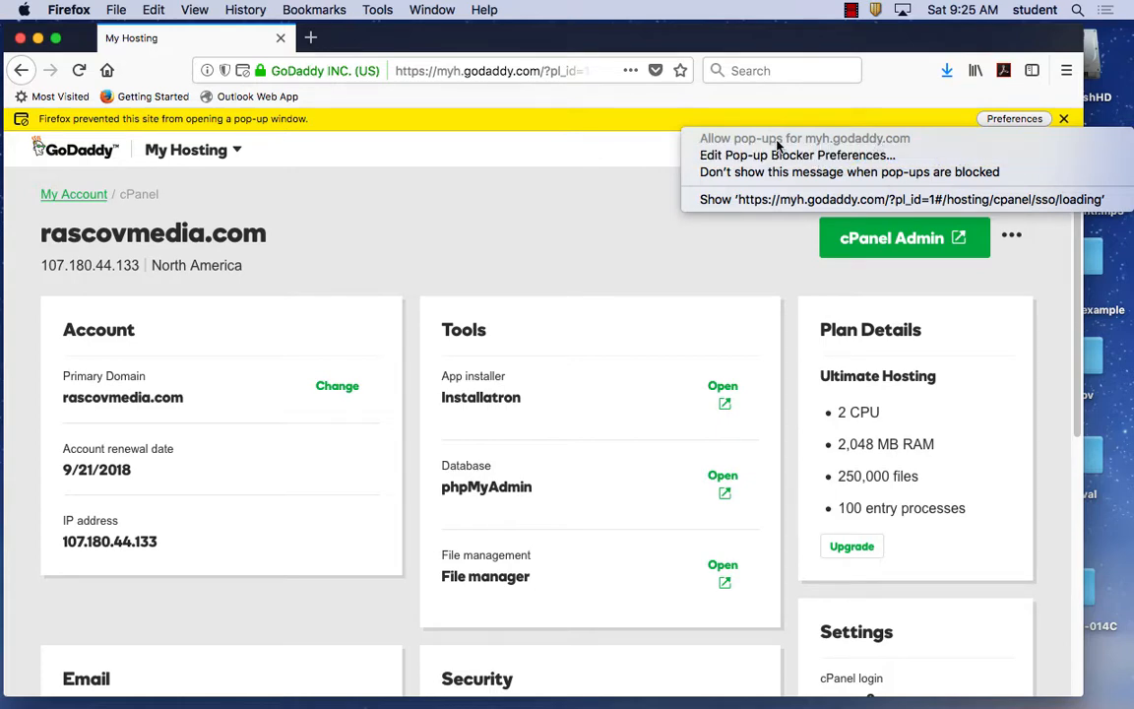
{"action": "left_click", "coordinate": [832, 156]}
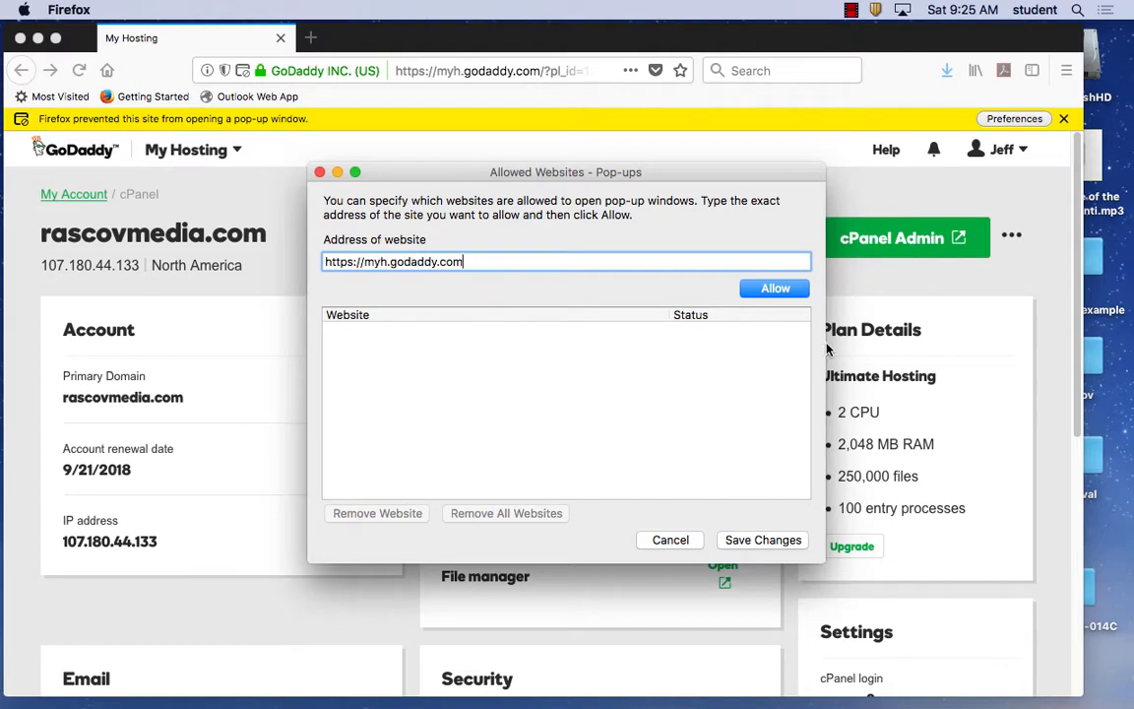
{"action": "left_click", "coordinate": [778, 289]}
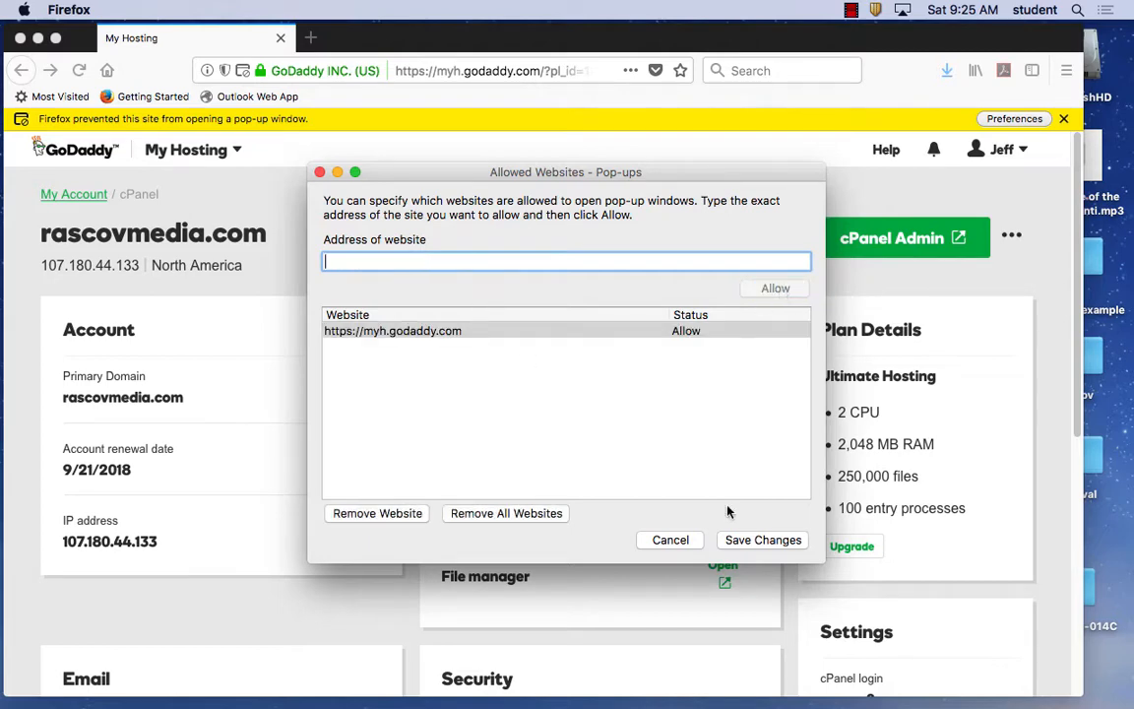
{"action": "left_click", "coordinate": [757, 541]}
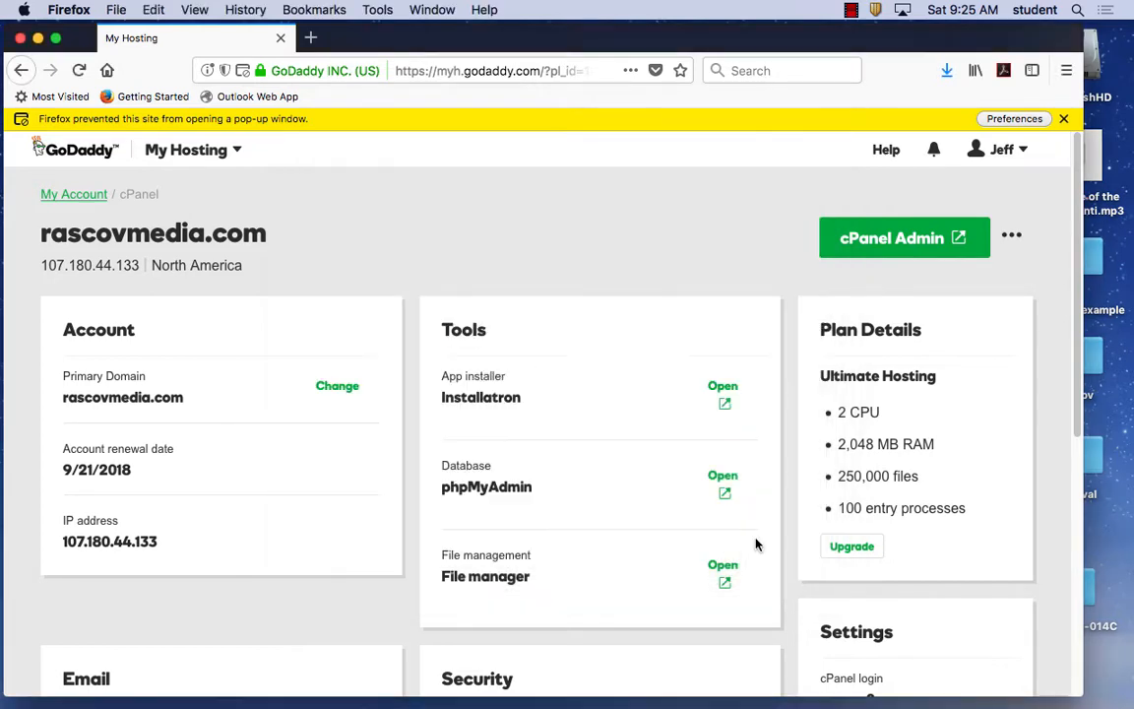
{"action": "left_click", "coordinate": [1013, 118]}
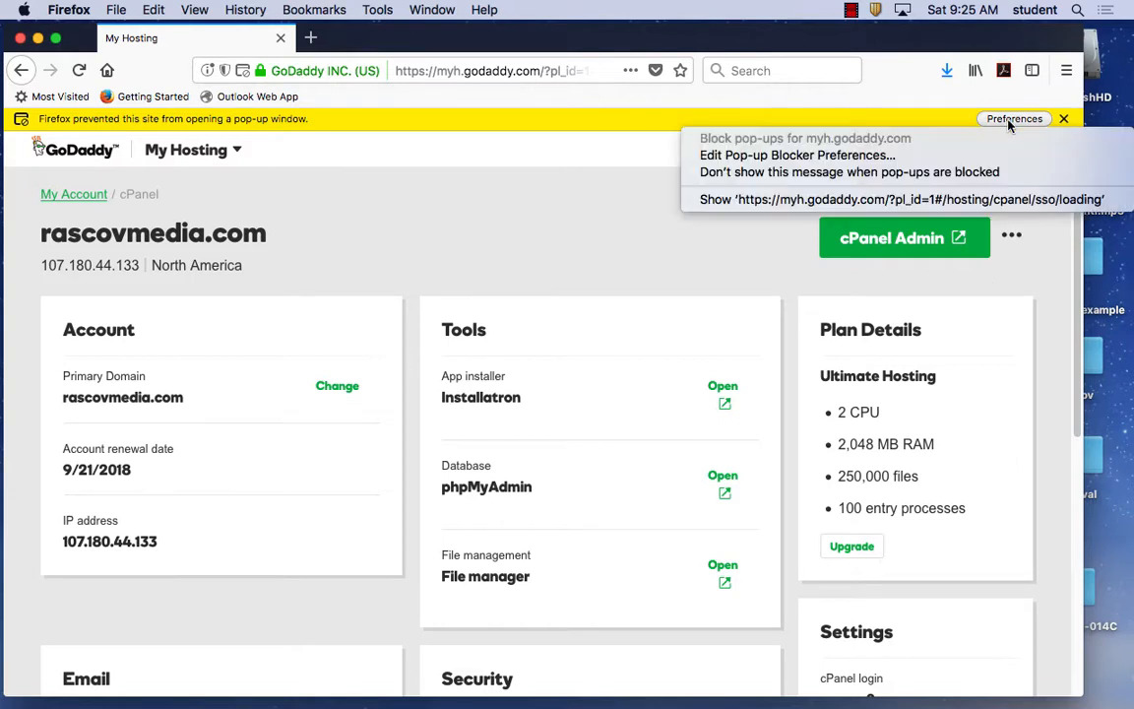
{"action": "left_click", "coordinate": [855, 155]}
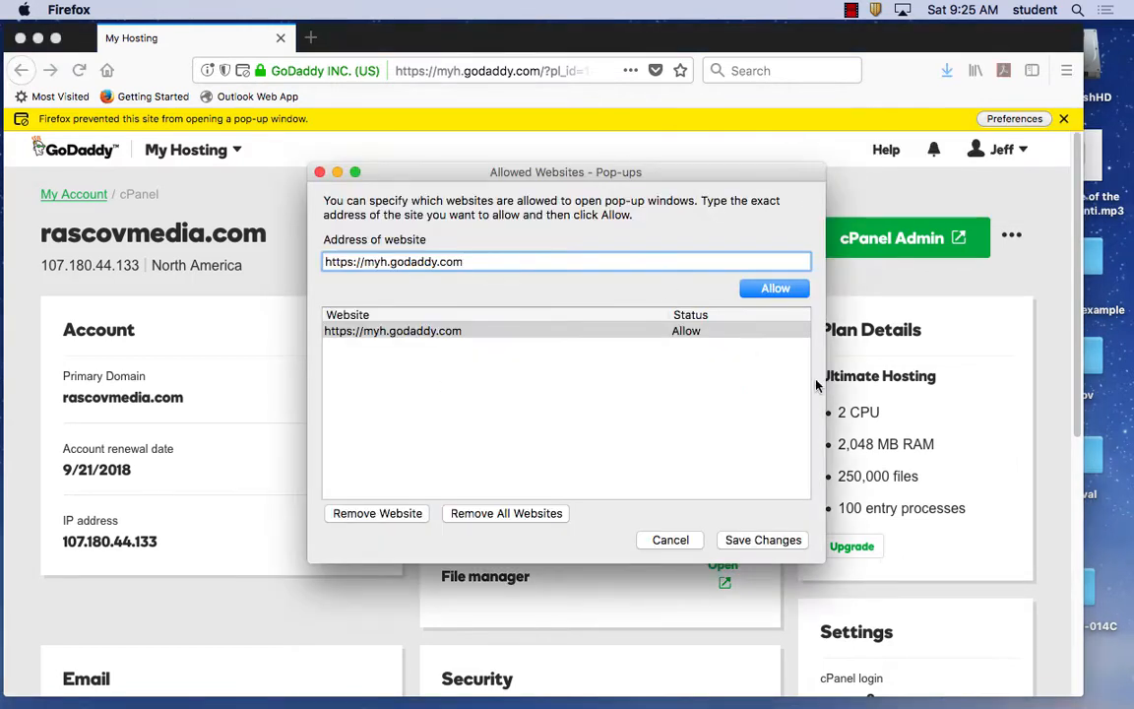
{"action": "left_click", "coordinate": [749, 288]}
{"action": "left_click", "coordinate": [769, 540]}
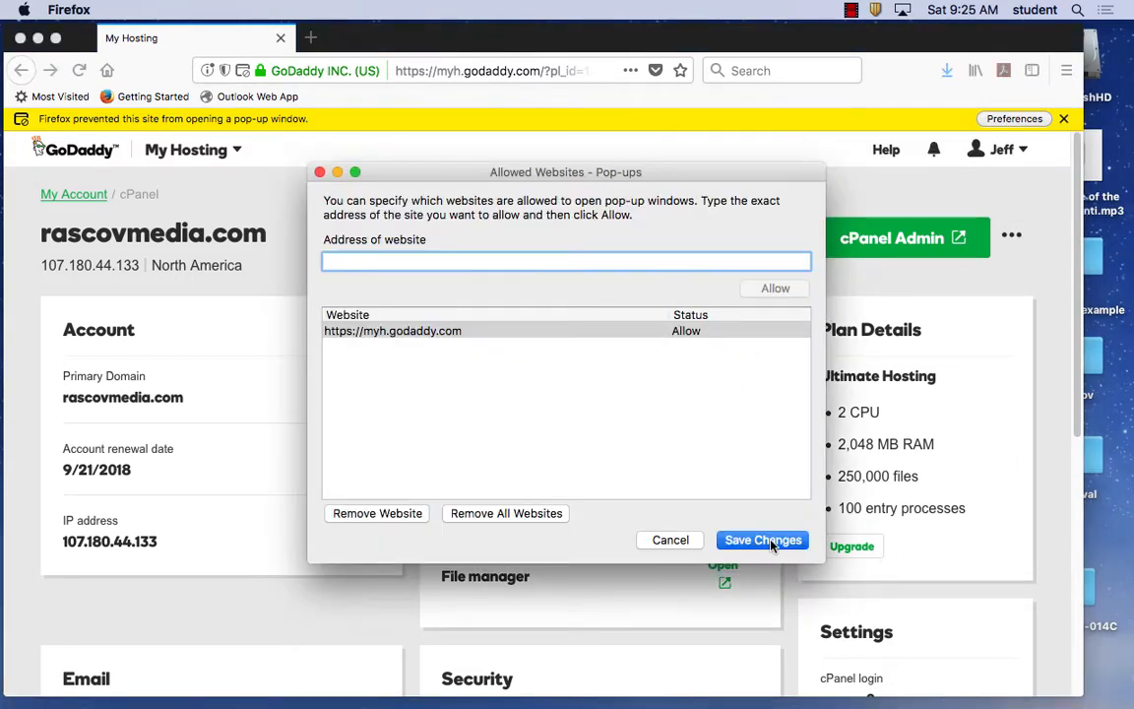
Log out of the GoDaddy account in the Firefox window.
{"action": "mouse_move", "coordinate": [430, 705]}
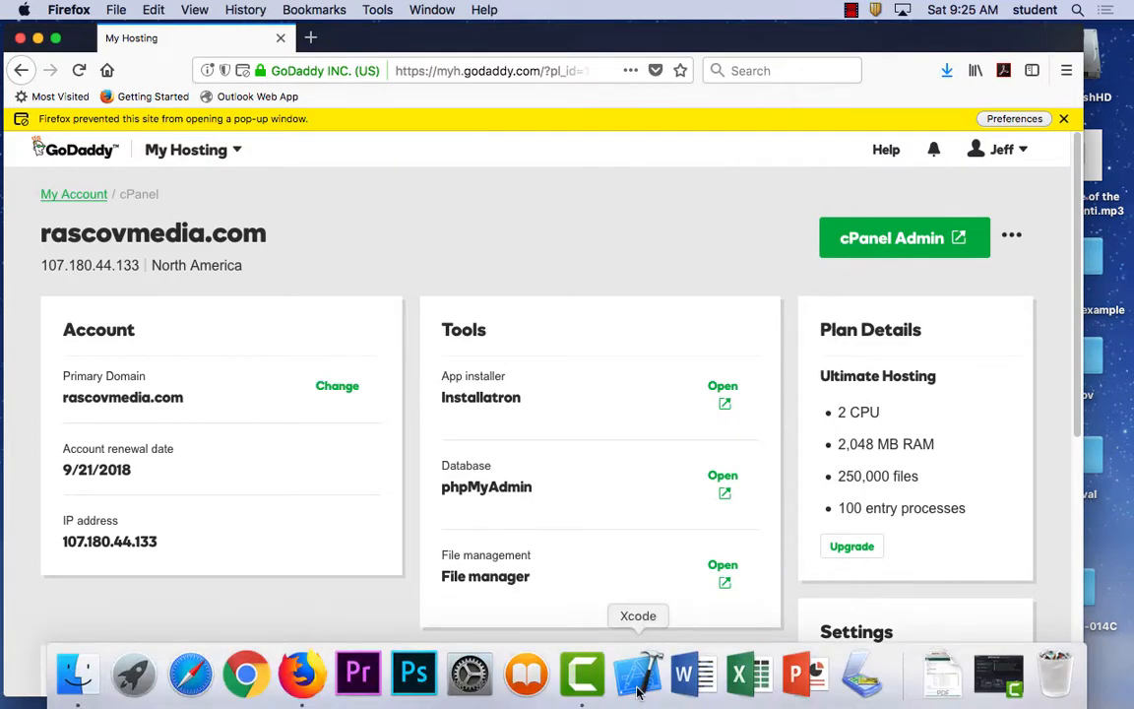
{"action": "left_click", "coordinate": [241, 678]}
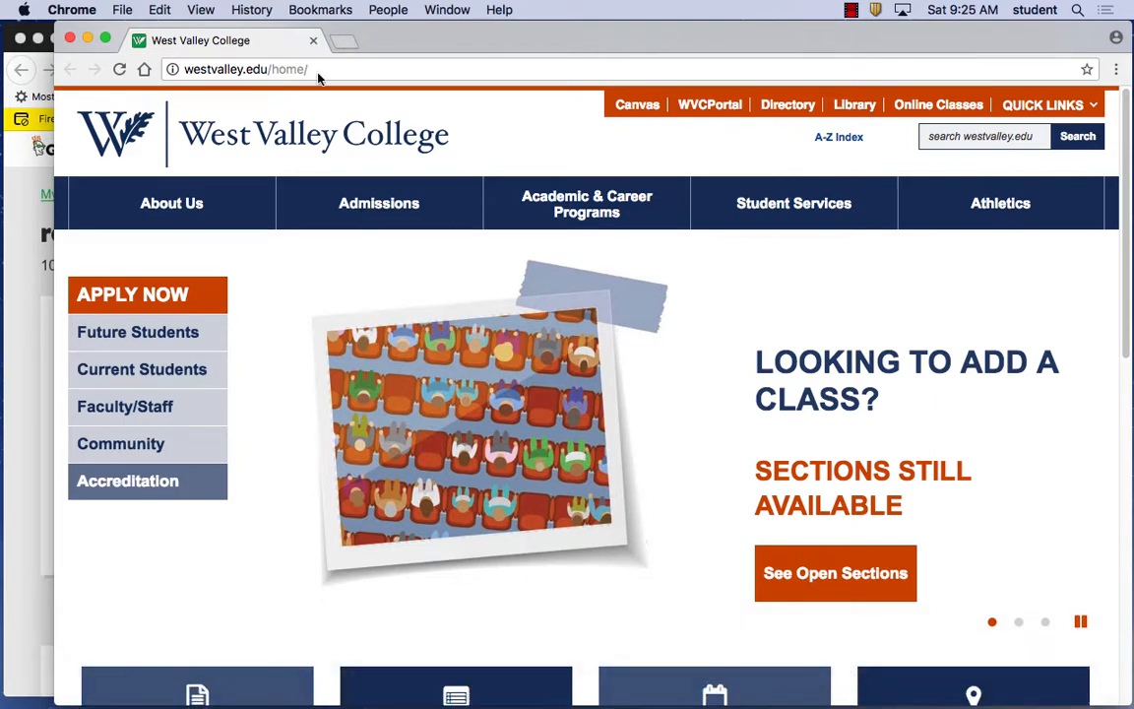
{"action": "left_click", "coordinate": [42, 200]}
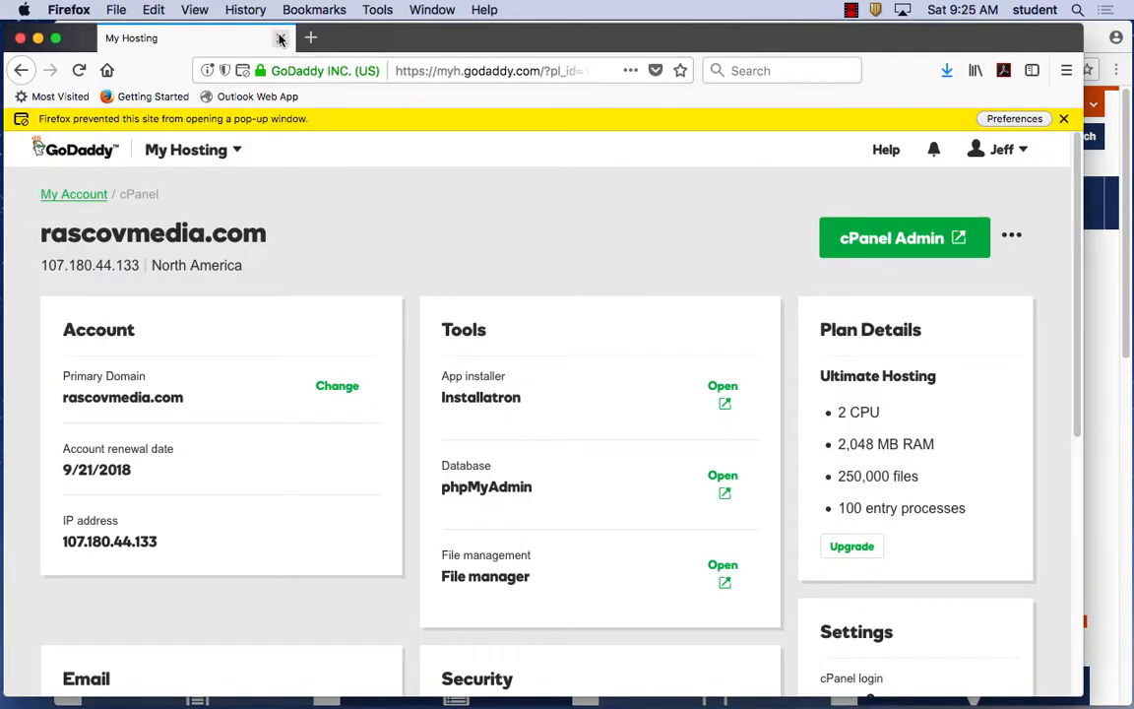
{"action": "left_click", "coordinate": [992, 149]}
{"action": "left_click", "coordinate": [942, 433]}
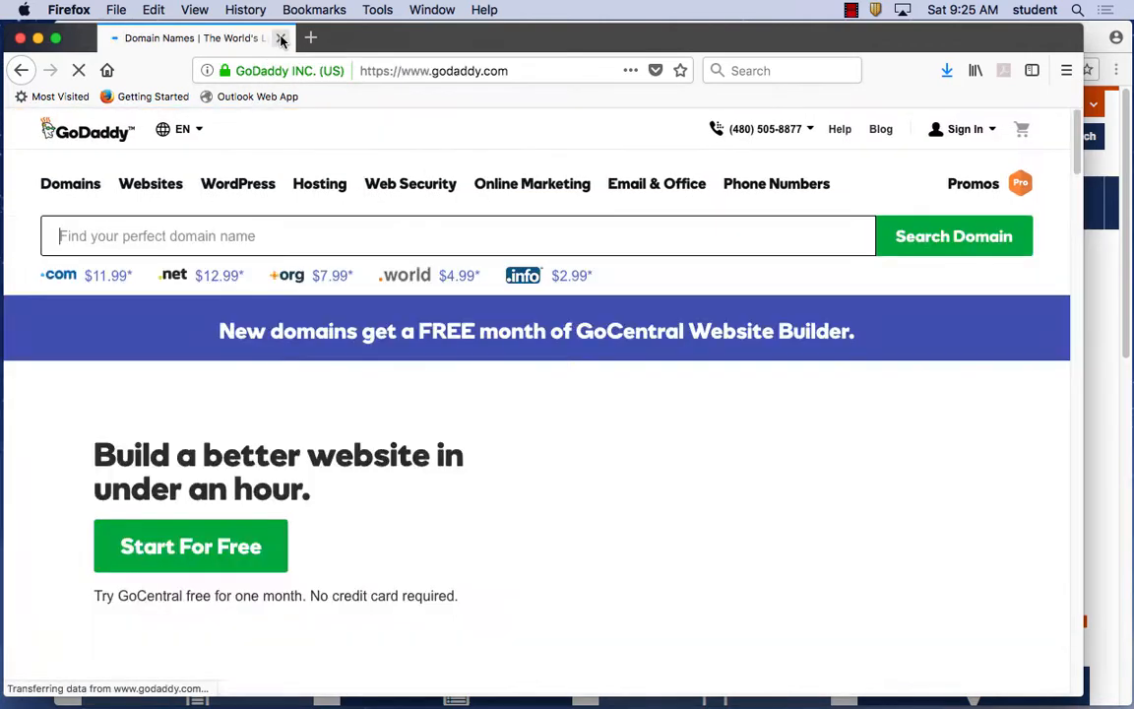
{"action": "left_click", "coordinate": [20, 37]}
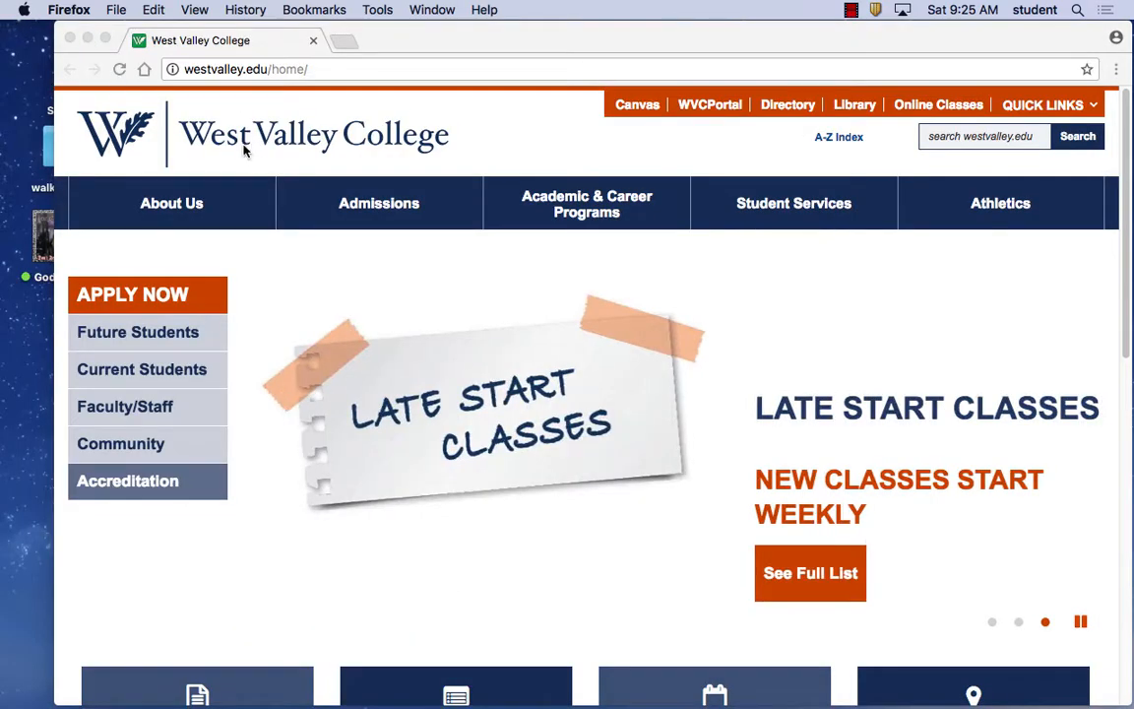
In Chrome, replace the address with godaddy.com and load the site.
{"action": "left_click", "coordinate": [271, 260]}
{"action": "left_click", "coordinate": [337, 69]}
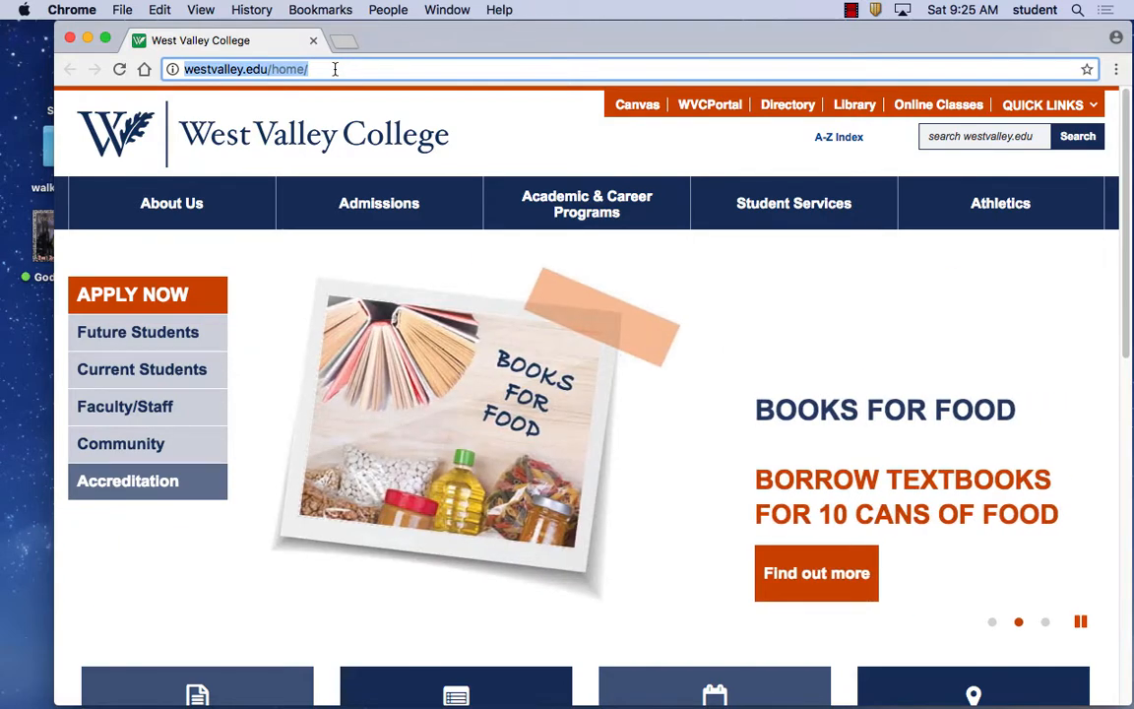
{"action": "type", "text": "godd"}
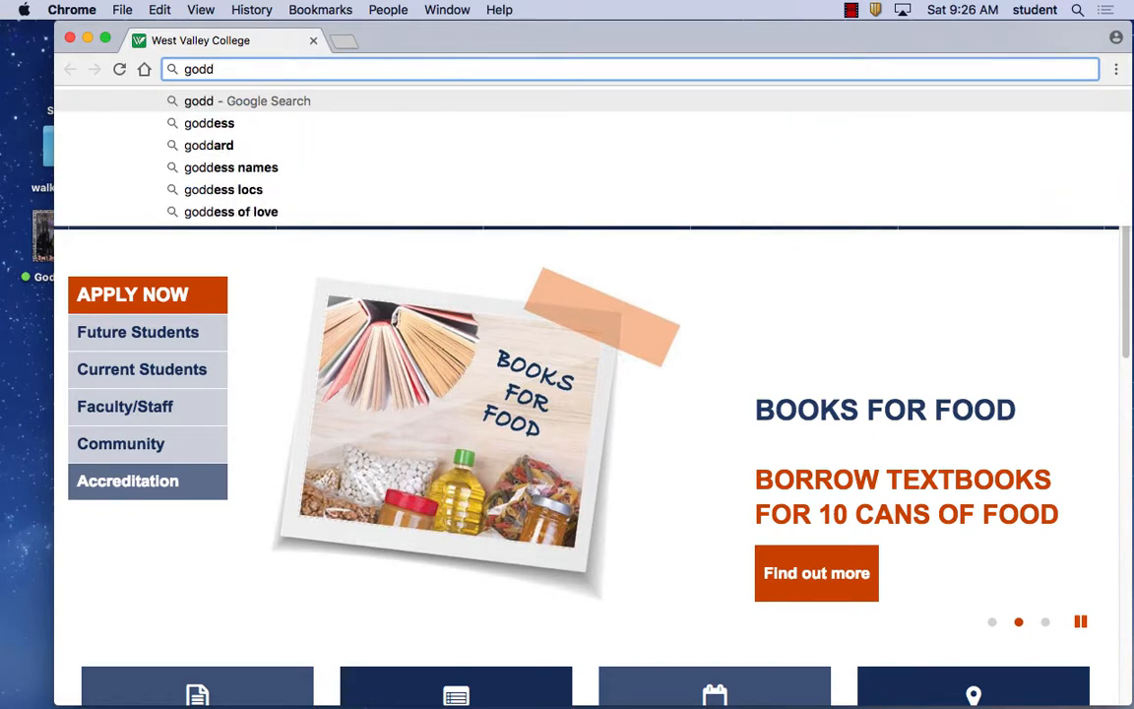
{"action": "key", "text": "BackSpace"}
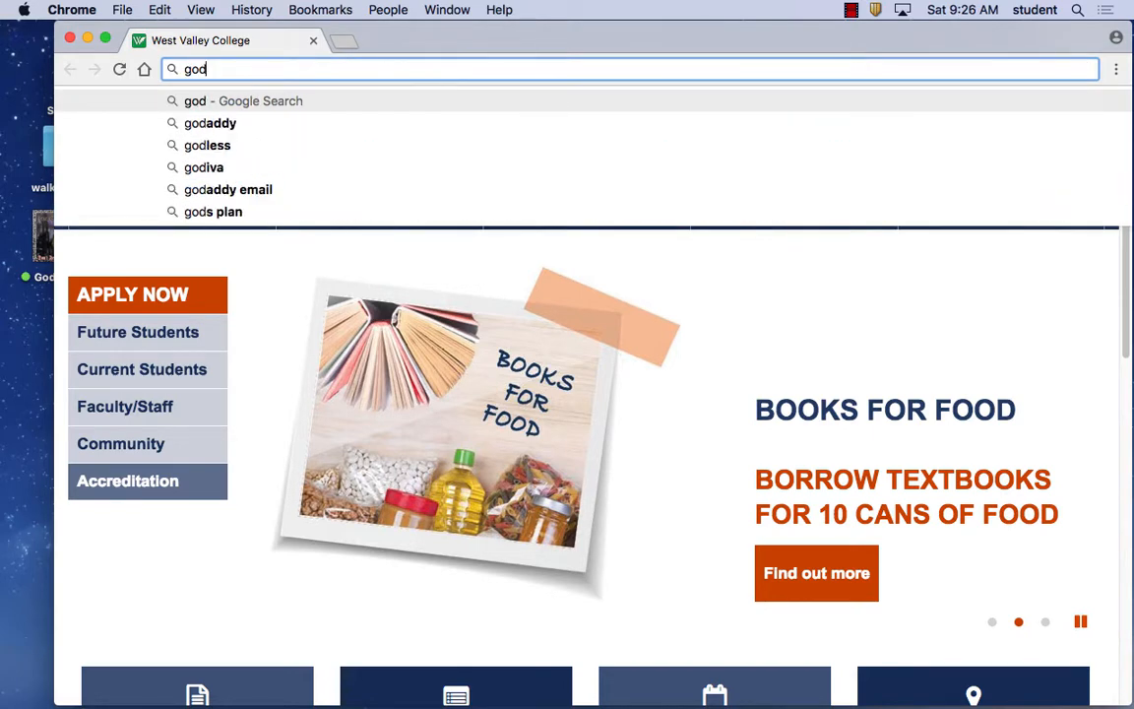
{"action": "type", "text": "addy"}
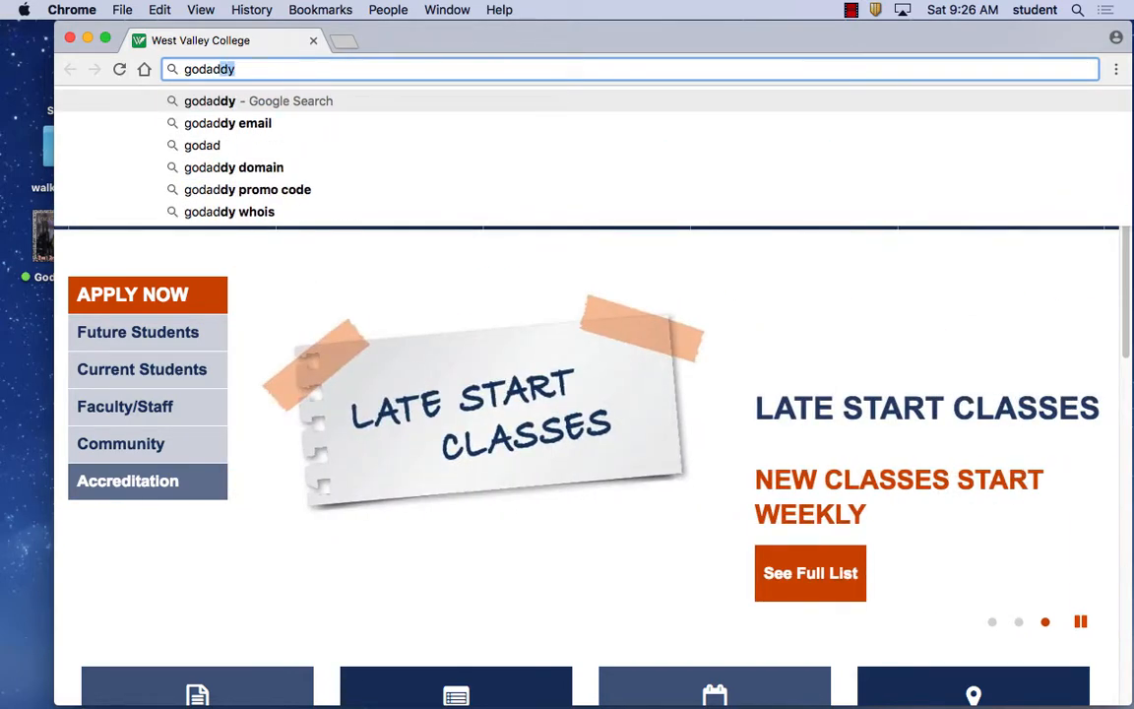
{"action": "type", "text": ".com"}
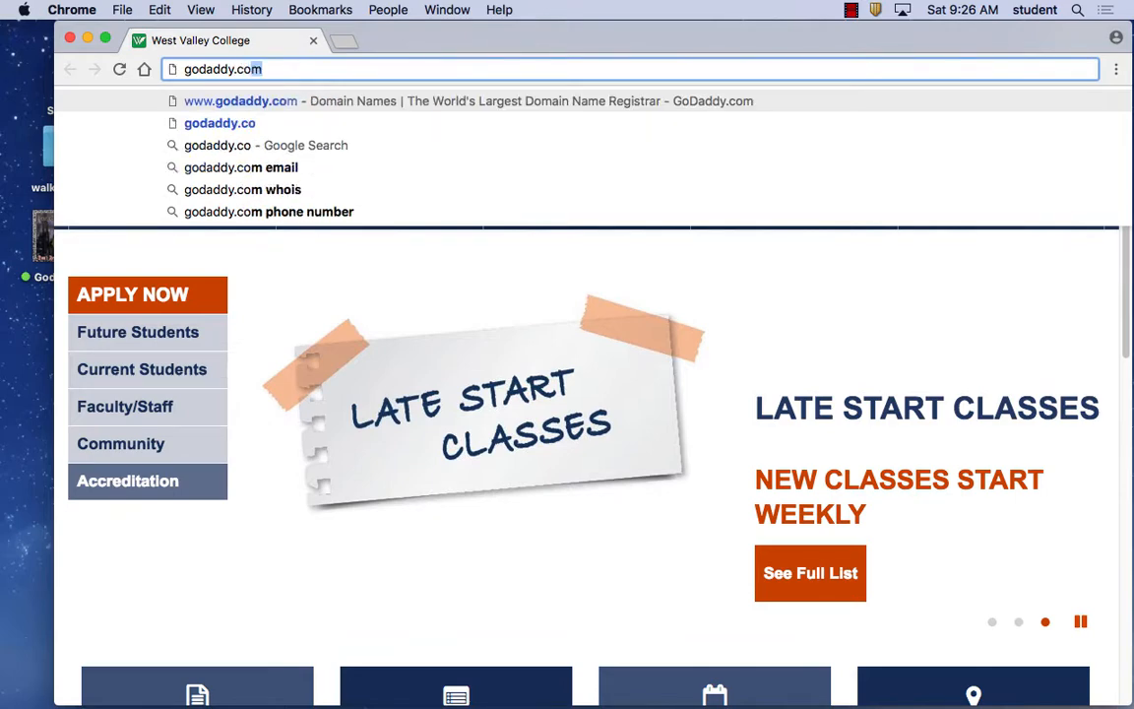
{"action": "key", "text": "Return"}
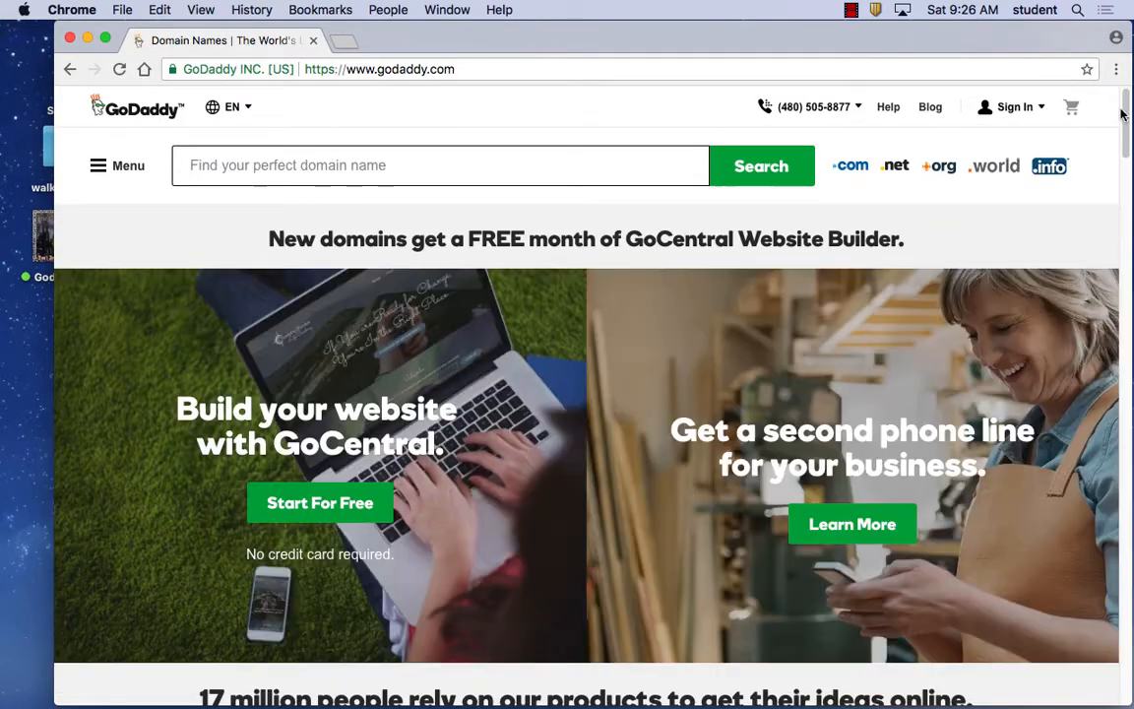
Sign in to GoDaddy in Chrome with the account username and password.
{"action": "left_click", "coordinate": [1015, 110]}
{"action": "left_click", "coordinate": [773, 275]}
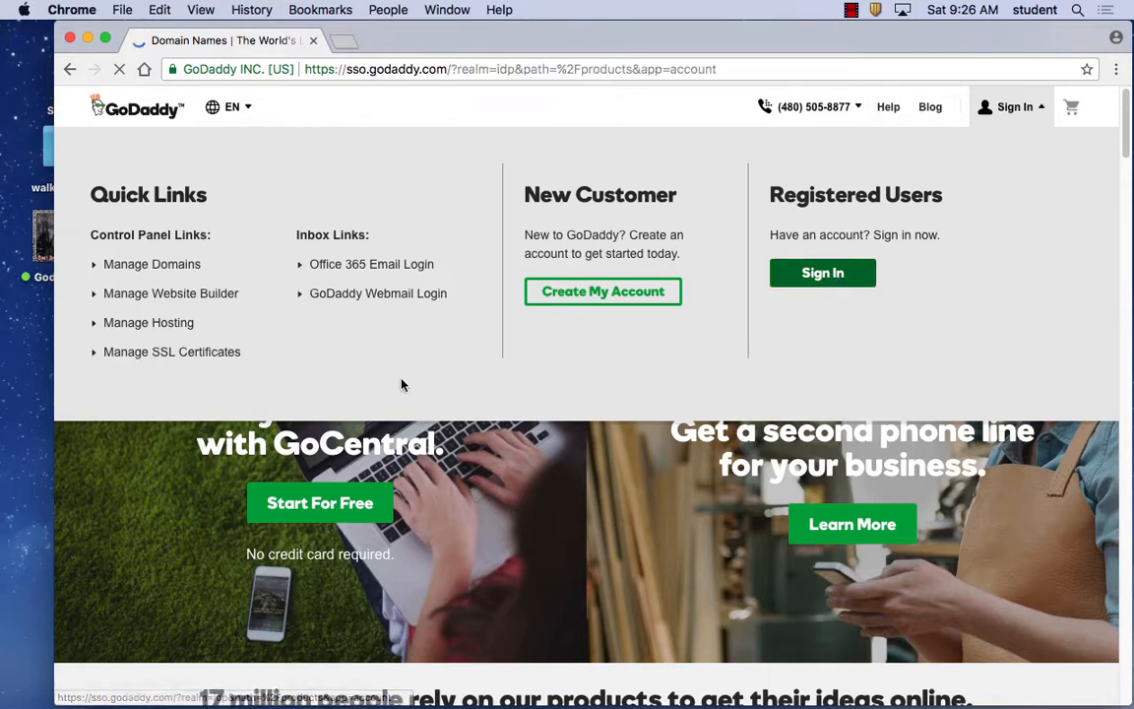
{"action": "type", "text": "jrascov"}
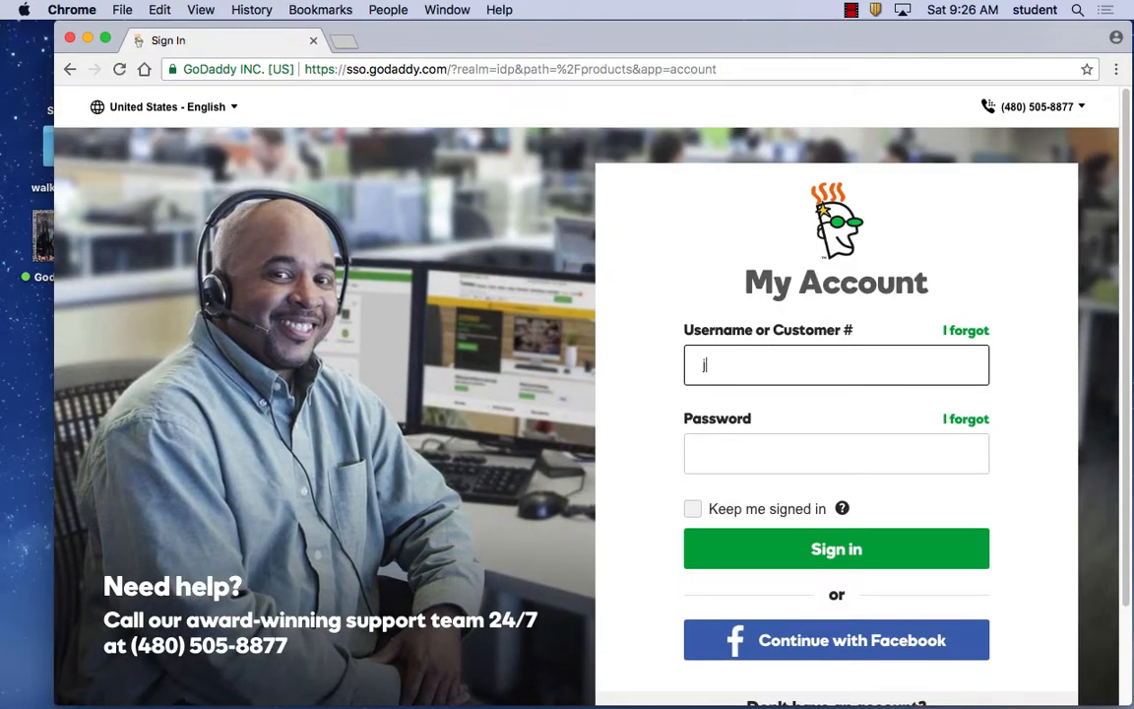
{"action": "left_click", "coordinate": [748, 450]}
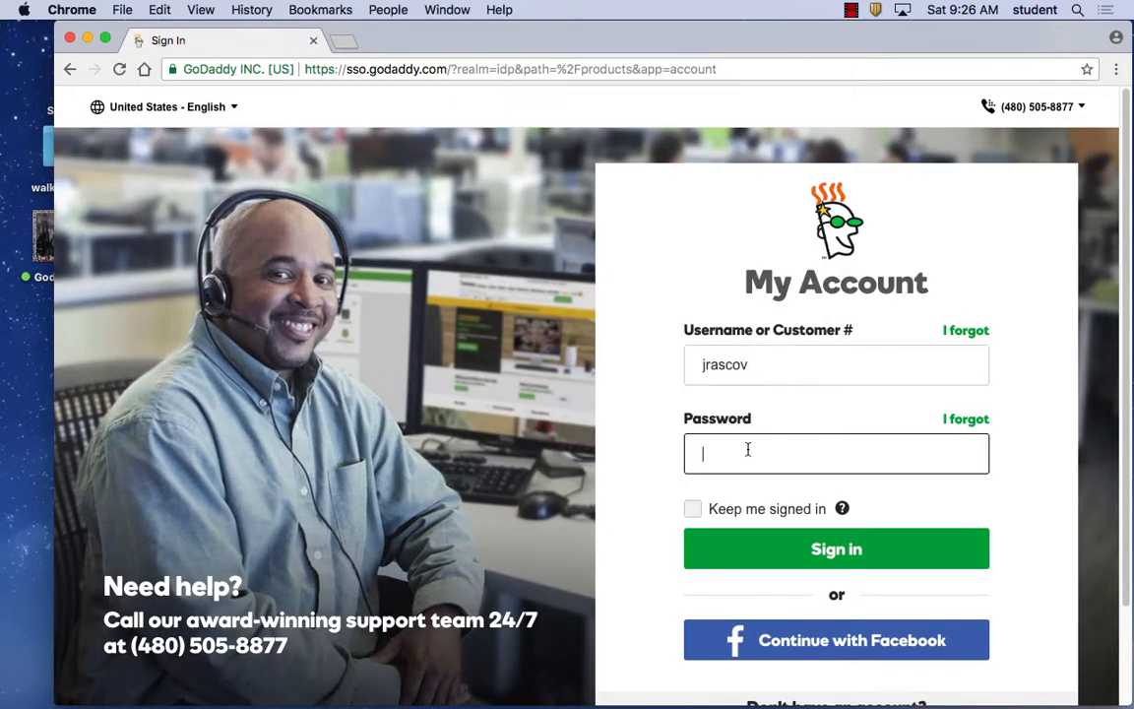
{"action": "type", "text": "•••••••••••••"}
{"action": "left_click", "coordinate": [830, 548]}
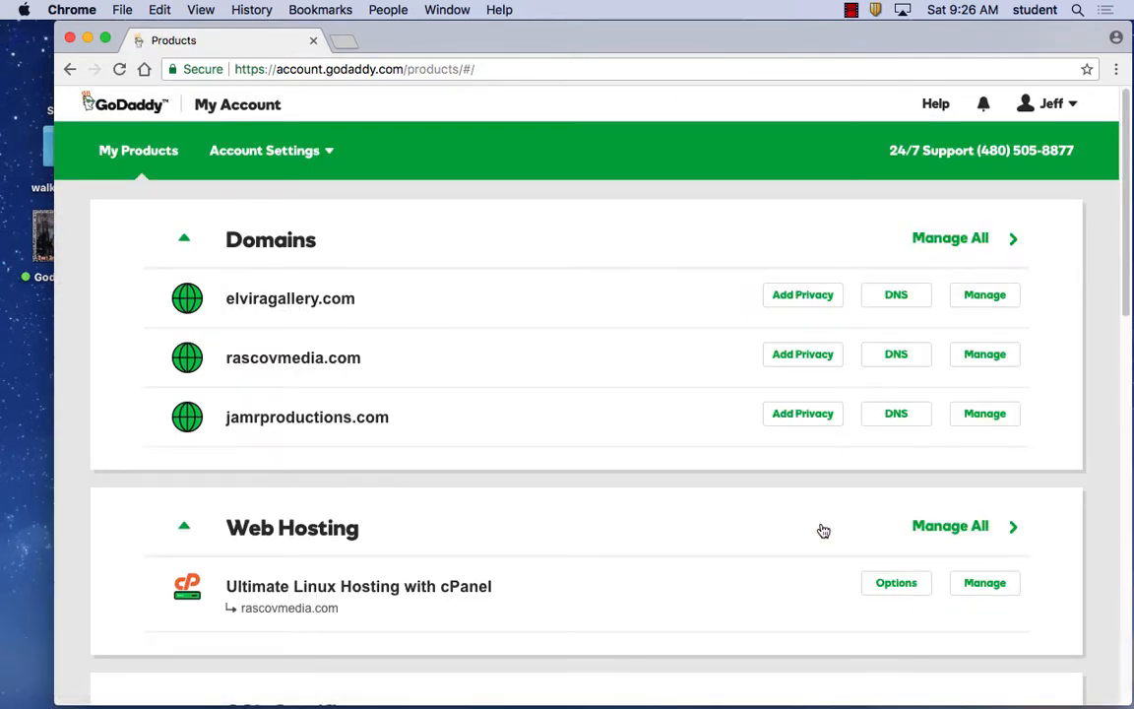
Manage the Ultimate Linux Hosting plan and launch cPanel Admin for rascovmedia.com.
{"action": "left_click", "coordinate": [985, 581]}
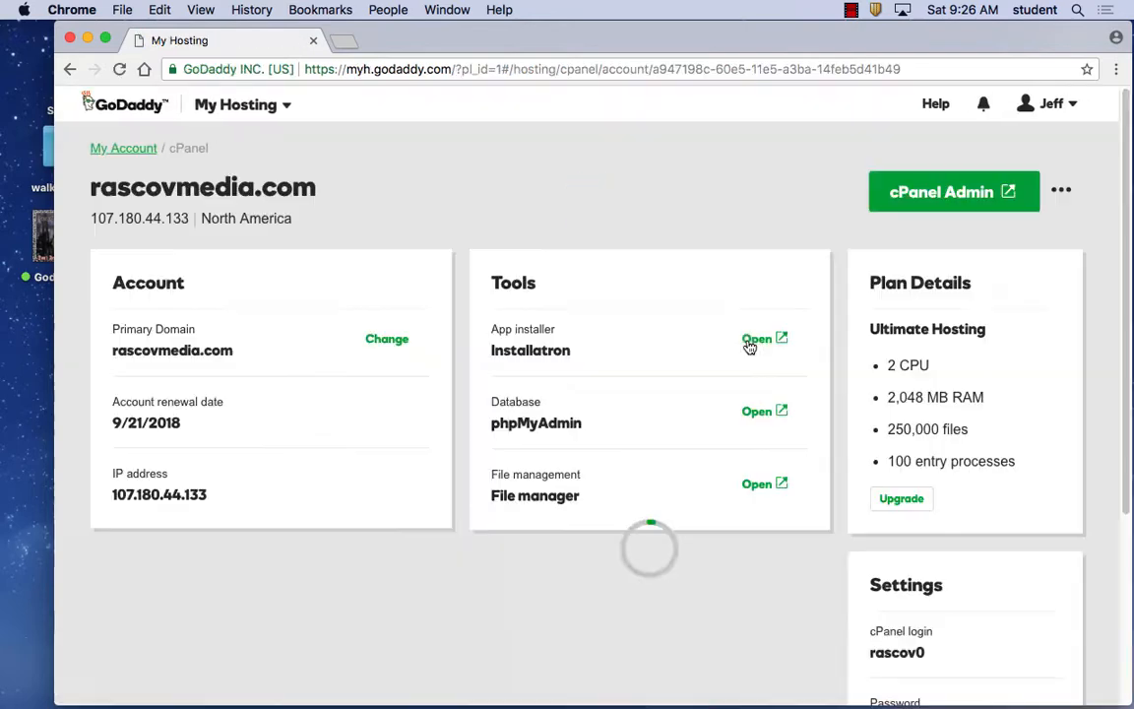
{"action": "left_click", "coordinate": [931, 197]}
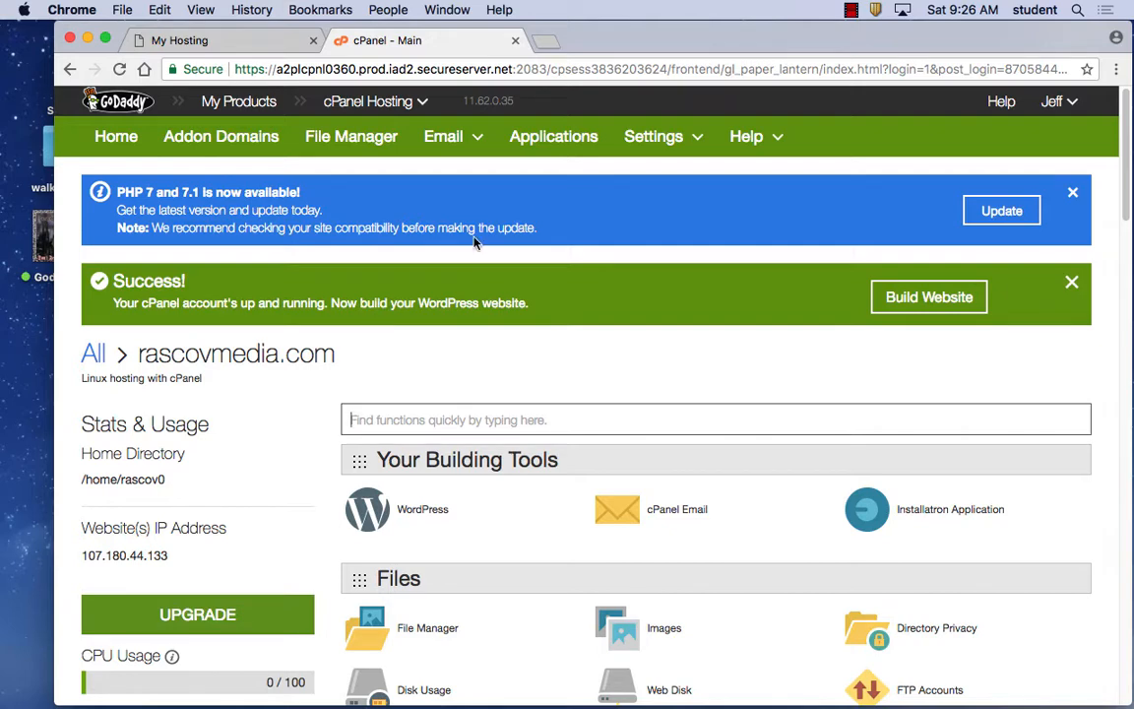
Scroll down to Web Applications in cPanel and open the WordPress installer in Installatron.
{"action": "scroll", "coordinate": [600, 371], "scroll_direction": "down", "scroll_amount": 5}
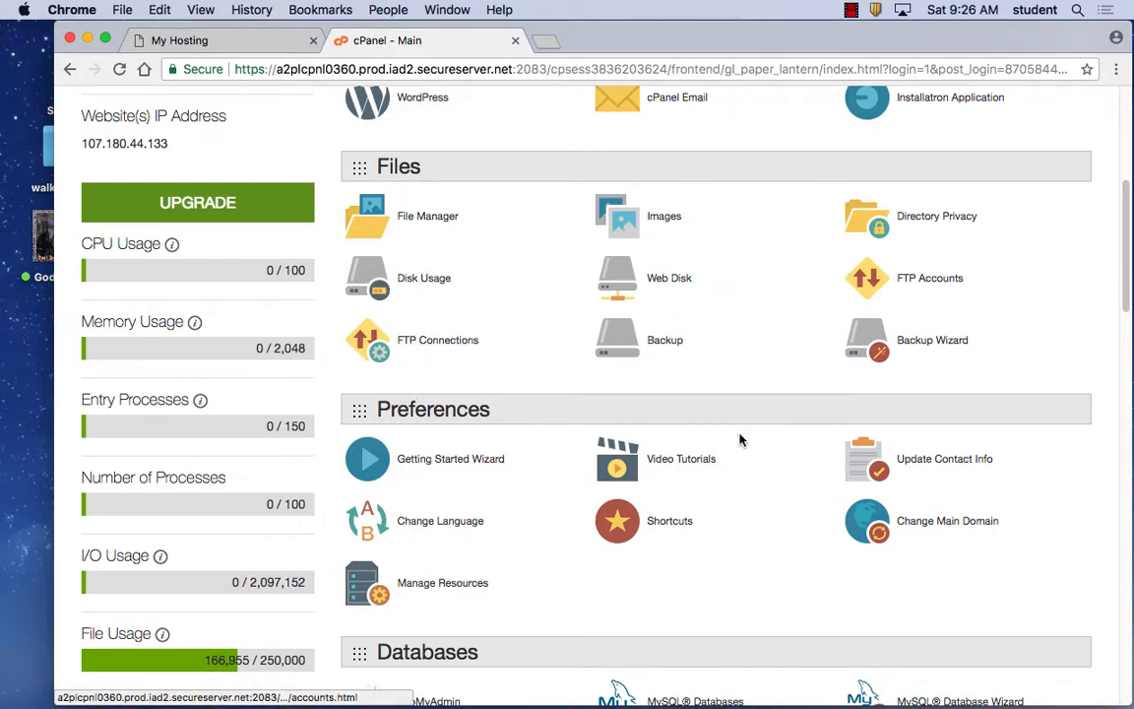
{"action": "scroll", "coordinate": [836, 357], "scroll_direction": "down", "scroll_amount": 1}
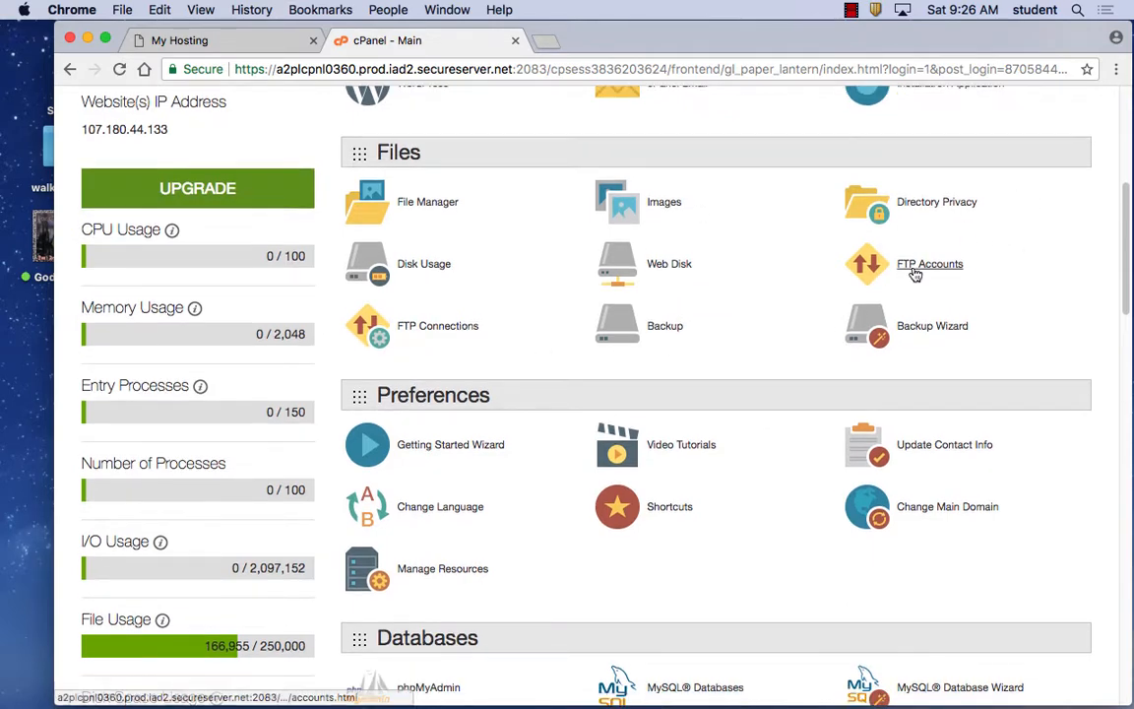
{"action": "scroll", "coordinate": [726, 341], "scroll_direction": "down", "scroll_amount": 5}
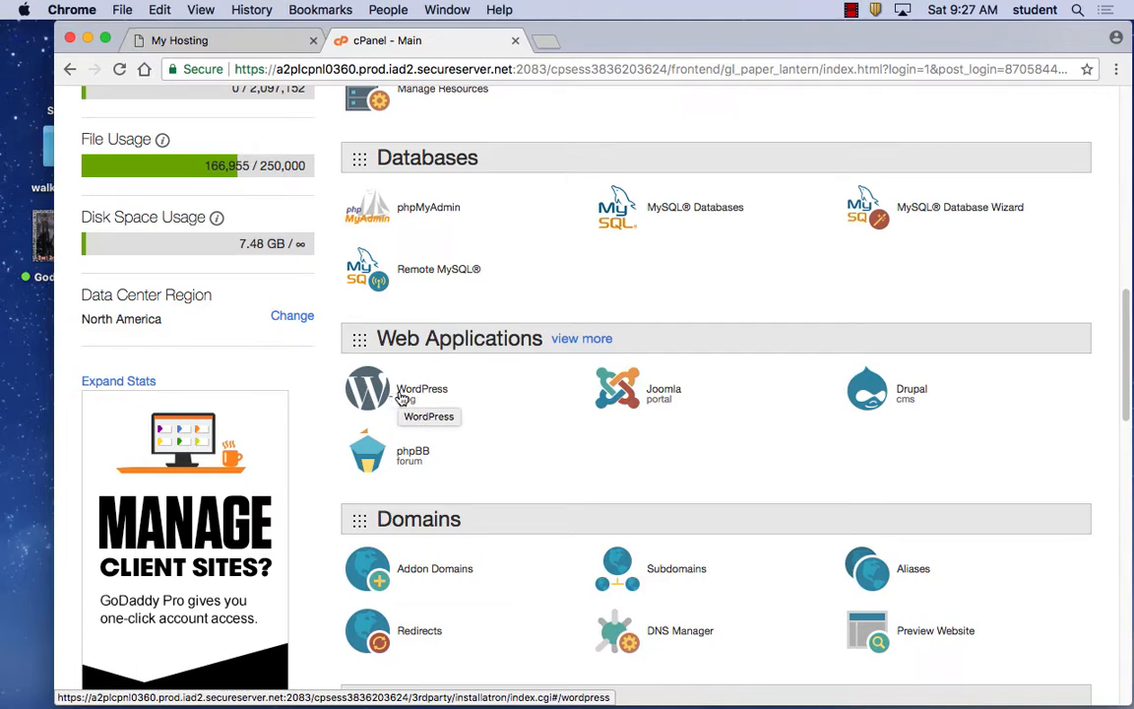
{"action": "left_click", "coordinate": [394, 396]}
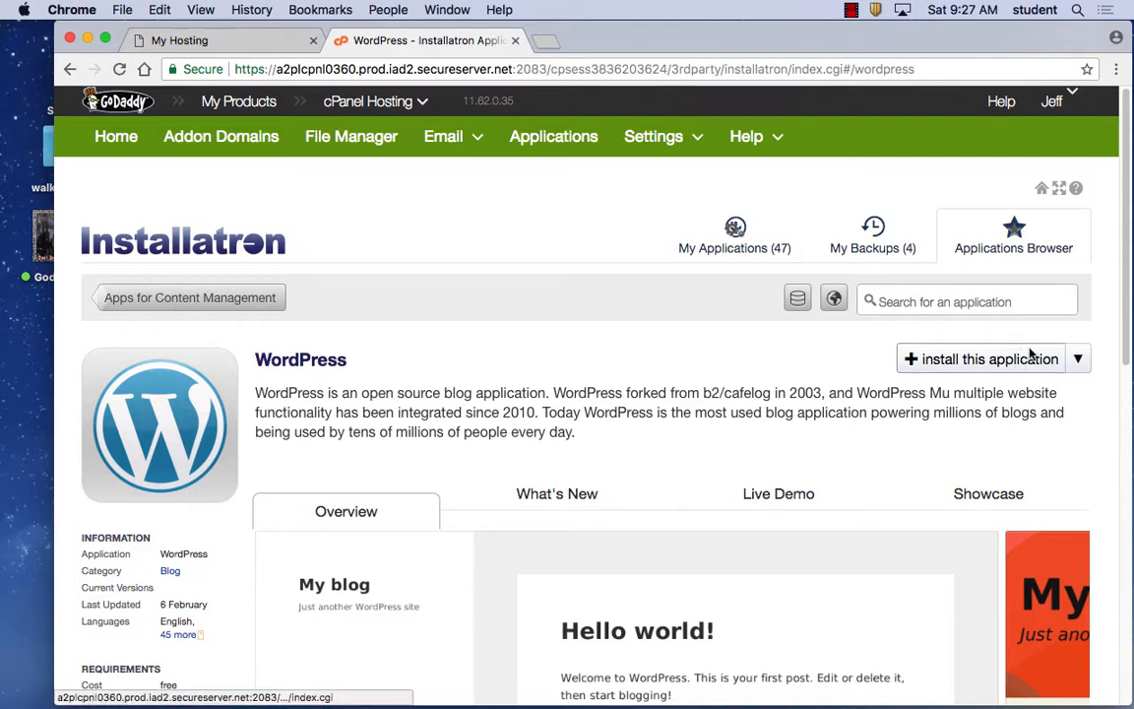
Start a WordPress install on rascovmedia.com, replacing the default 'blog' directory with a new subdirectory name.
{"action": "left_click", "coordinate": [960, 360]}
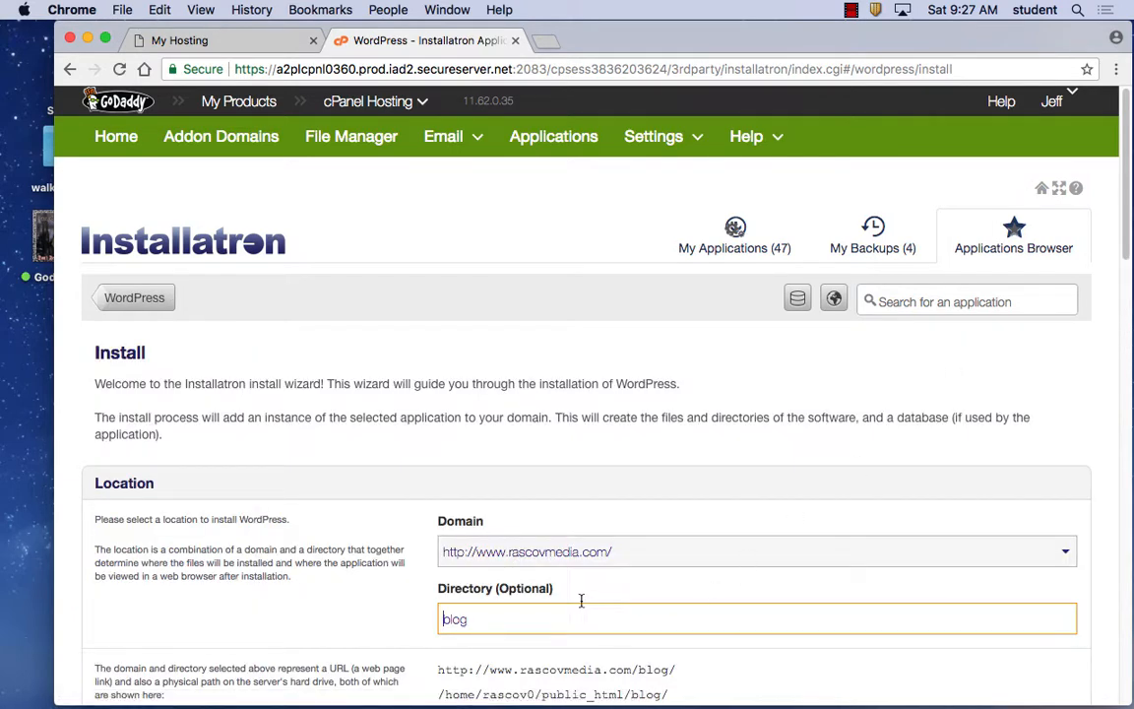
{"action": "left_click_drag", "start_coordinate": [524, 616], "coordinate": [420, 610]}
{"action": "left_click_drag", "start_coordinate": [392, 570], "coordinate": [373, 619]}
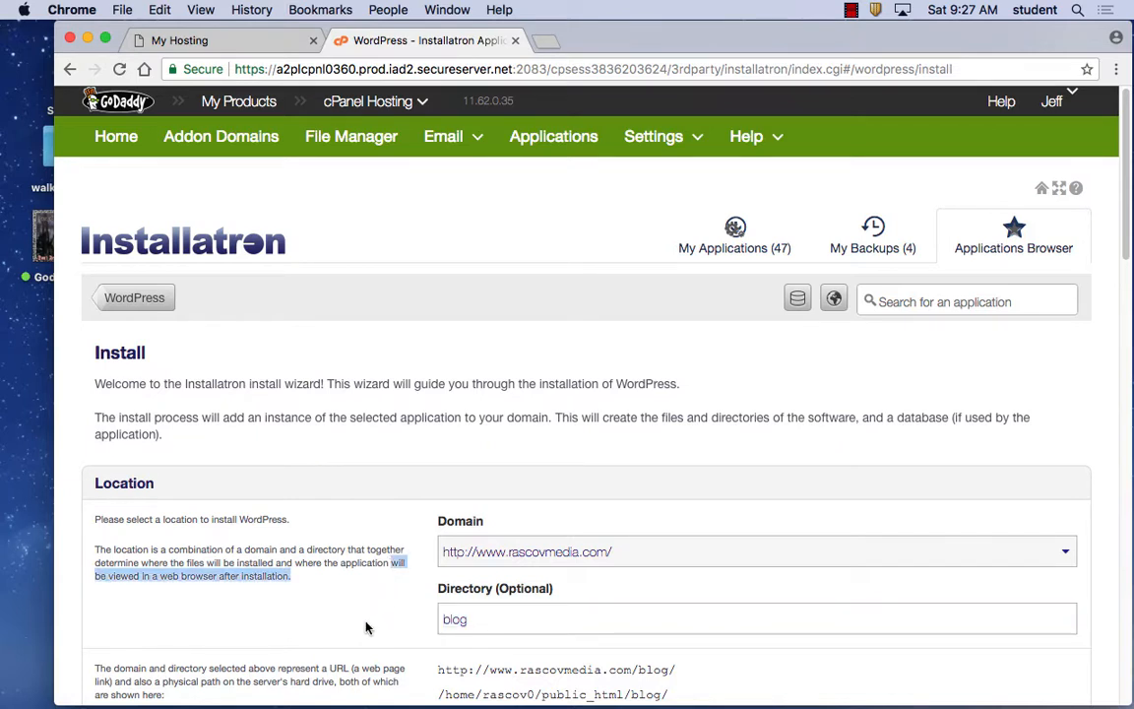
{"action": "double_click", "coordinate": [471, 618]}
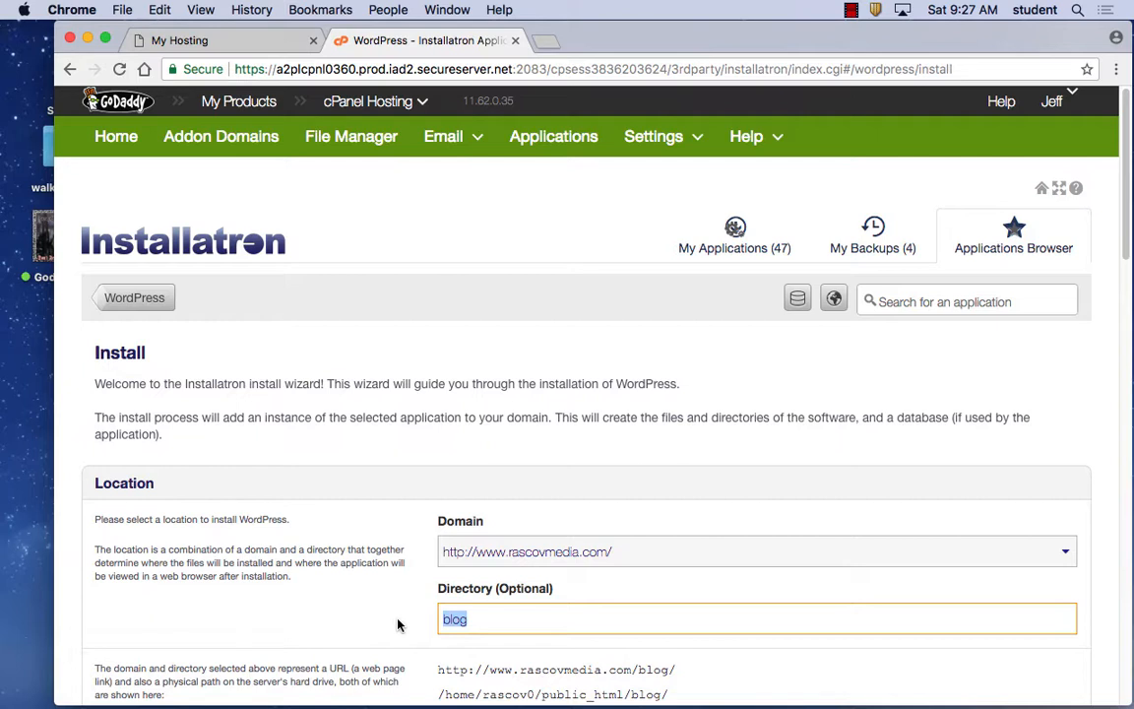
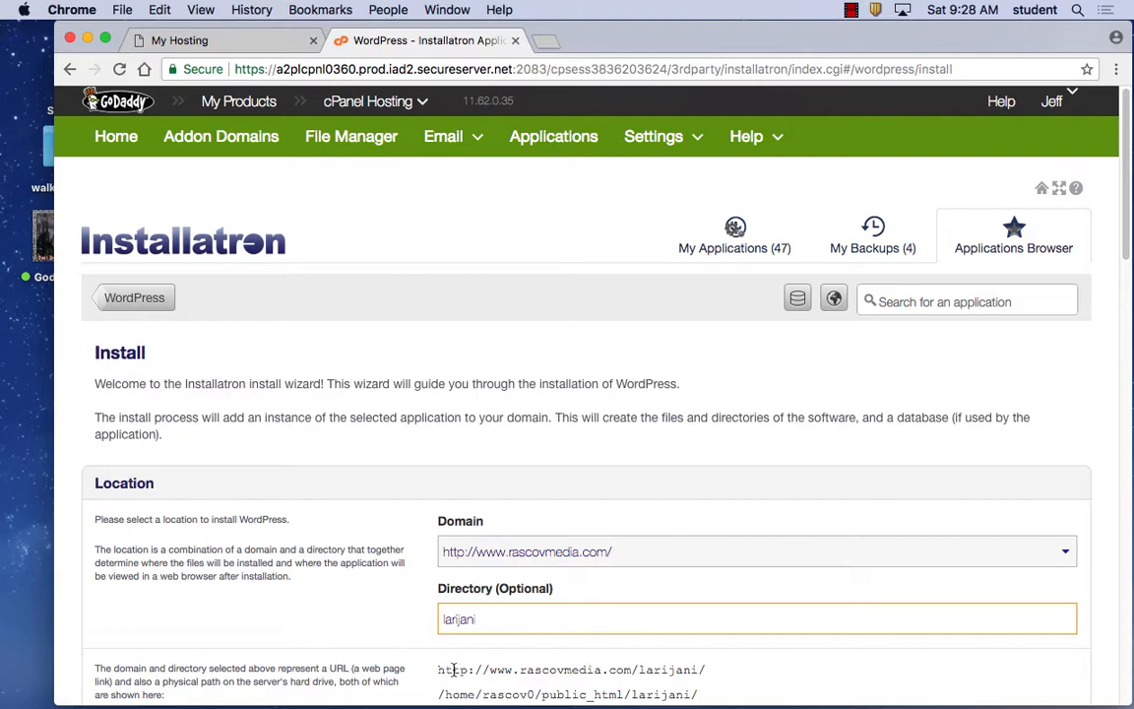
Replace the administrator username with a new one and enter a new administrator password.
{"action": "scroll", "coordinate": [535, 666], "scroll_direction": "down", "scroll_amount": 20}
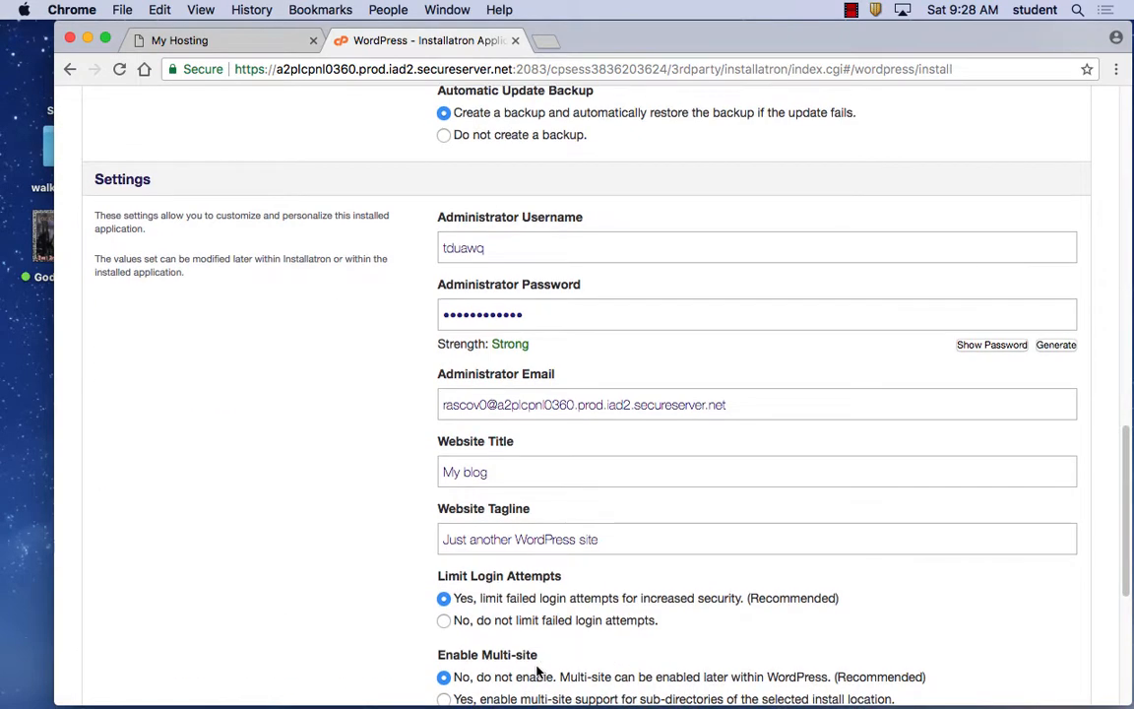
{"action": "left_click_drag", "start_coordinate": [527, 222], "coordinate": [387, 217]}
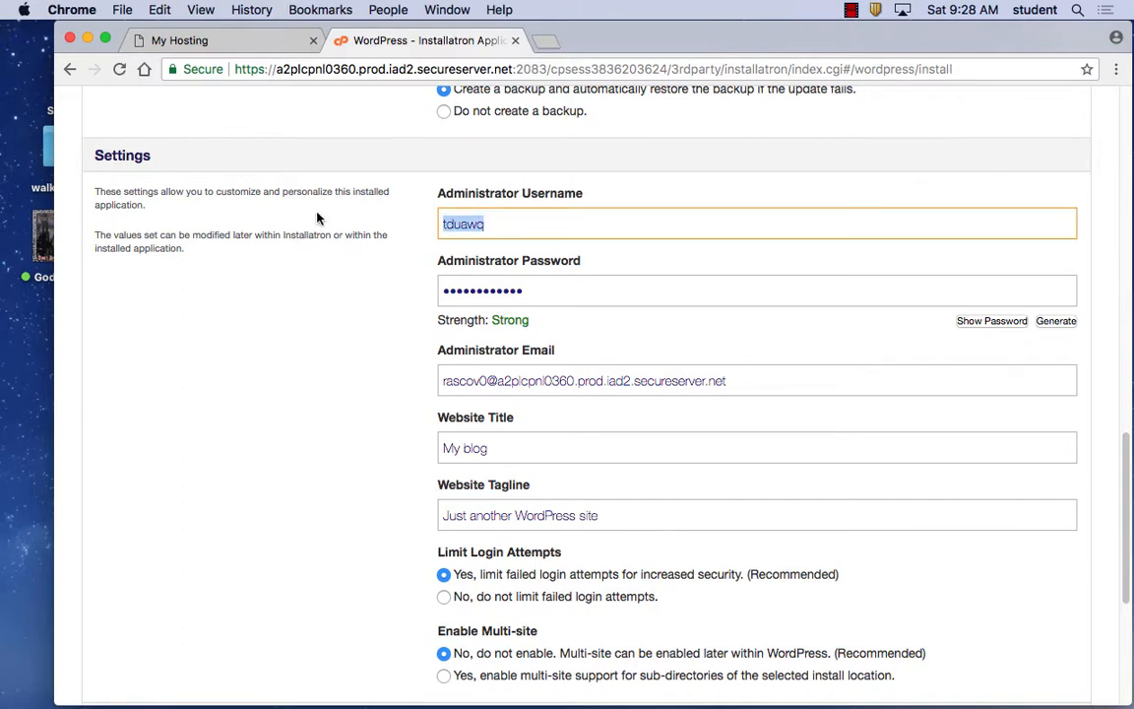
{"action": "type", "text": "maryam"}
{"action": "left_click_drag", "start_coordinate": [584, 295], "coordinate": [341, 292]}
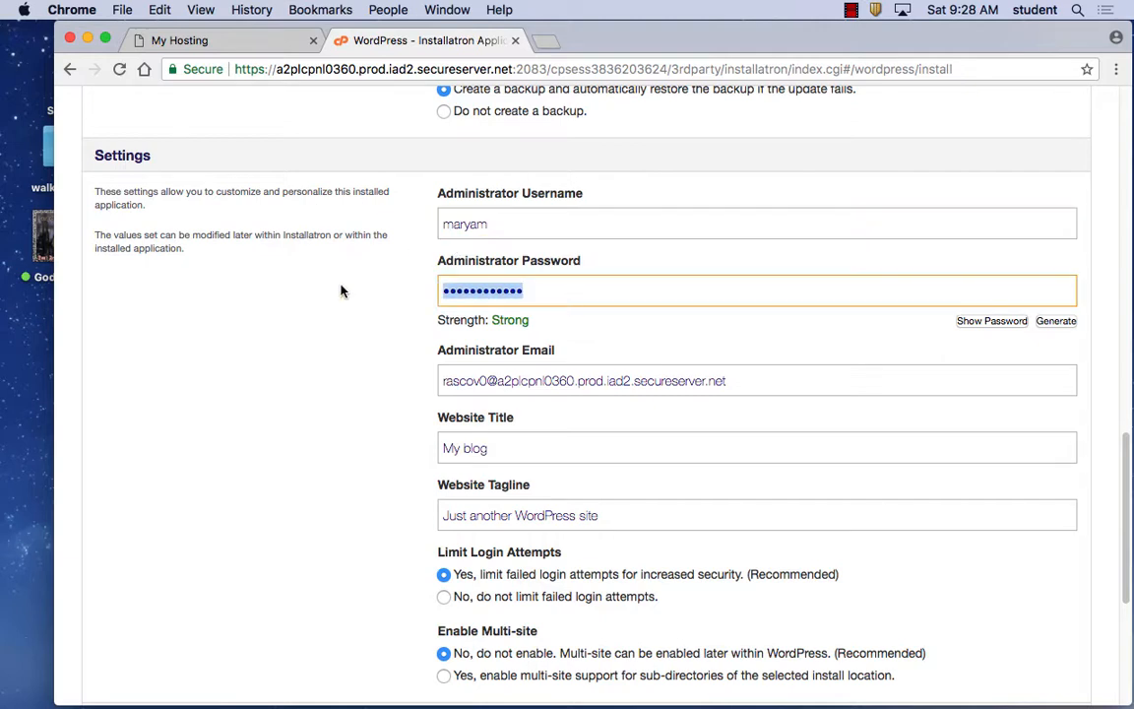
{"action": "type", "text": "•••"}
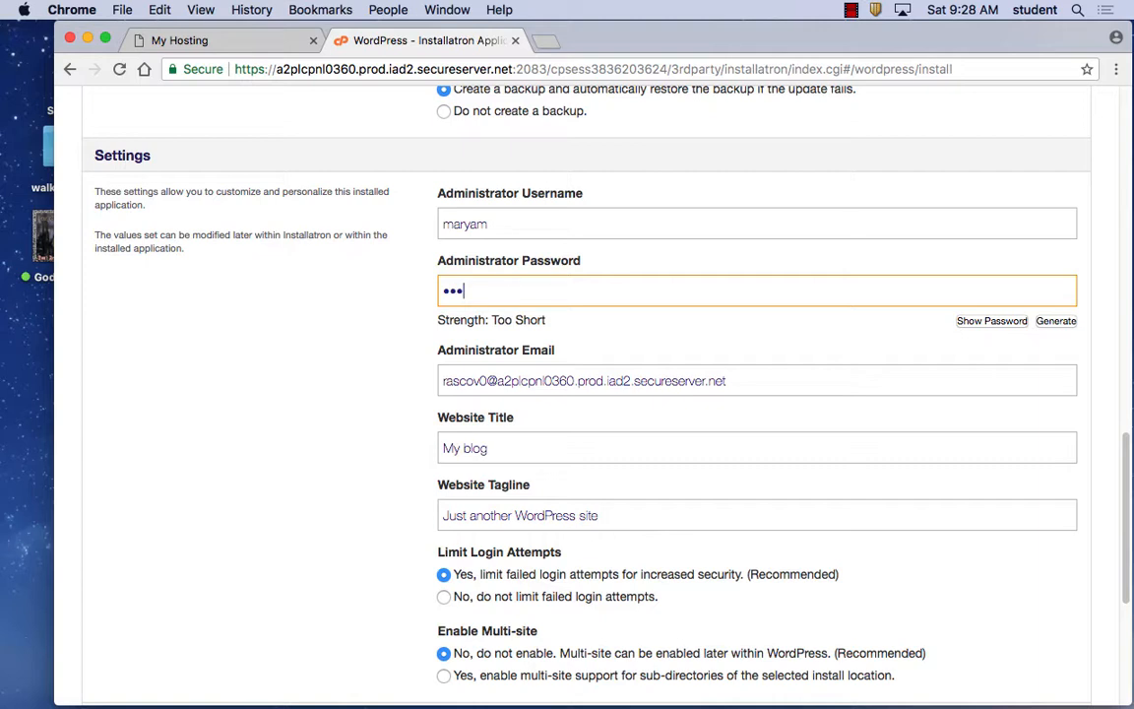
{"action": "type", "text": "••••••"}
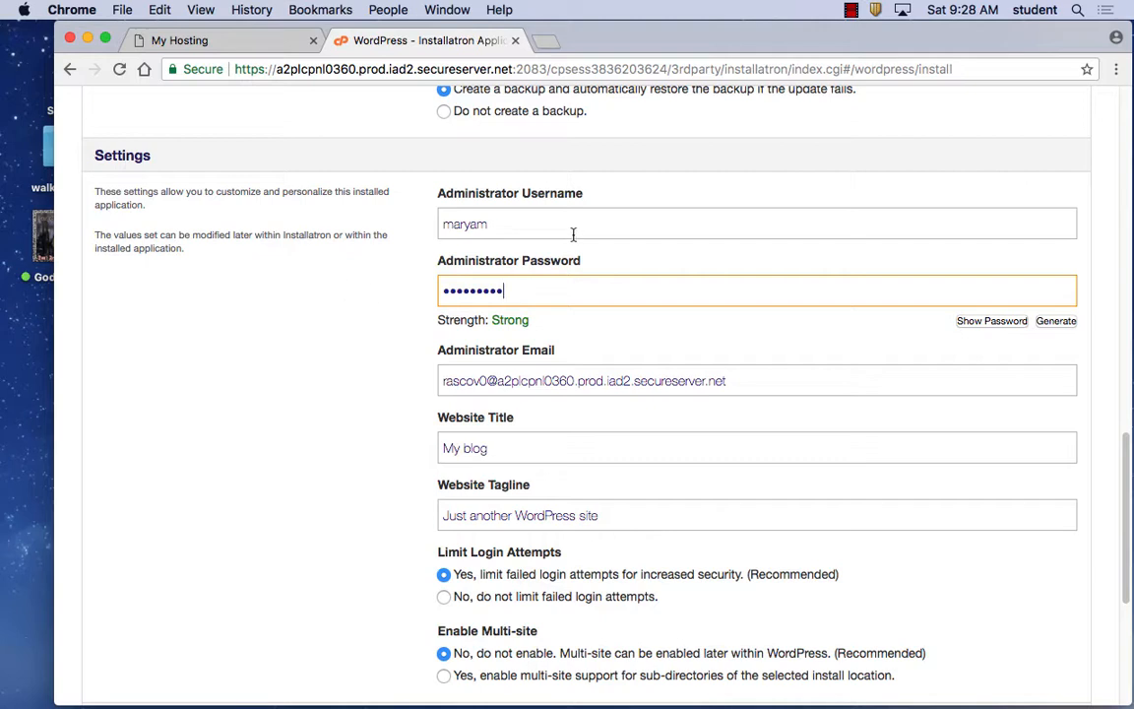
Check the install directory name and choose 'Do not create a backup' for automatic updates.
{"action": "scroll", "coordinate": [523, 298], "scroll_direction": "up", "scroll_amount": 20}
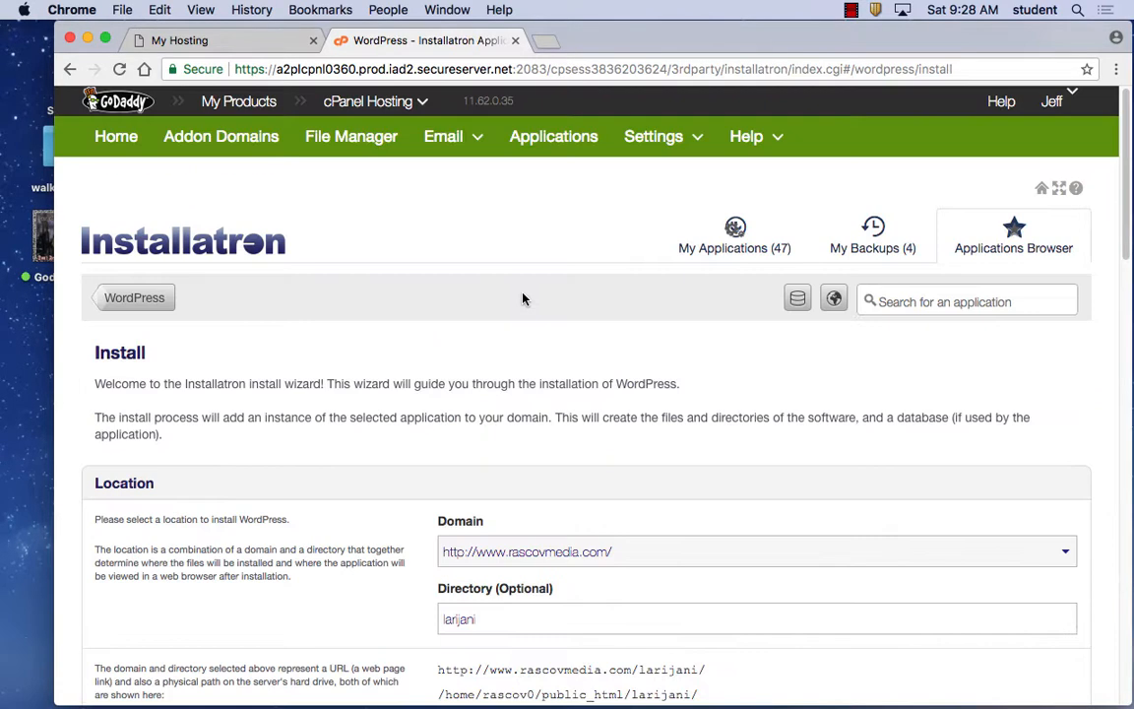
{"action": "scroll", "coordinate": [523, 298], "scroll_direction": "down", "scroll_amount": 10}
{"action": "scroll", "coordinate": [523, 298], "scroll_direction": "up", "scroll_amount": 8}
{"action": "scroll", "coordinate": [522, 298], "scroll_direction": "down", "scroll_amount": 4}
{"action": "left_click_drag", "start_coordinate": [475, 380], "coordinate": [418, 380]}
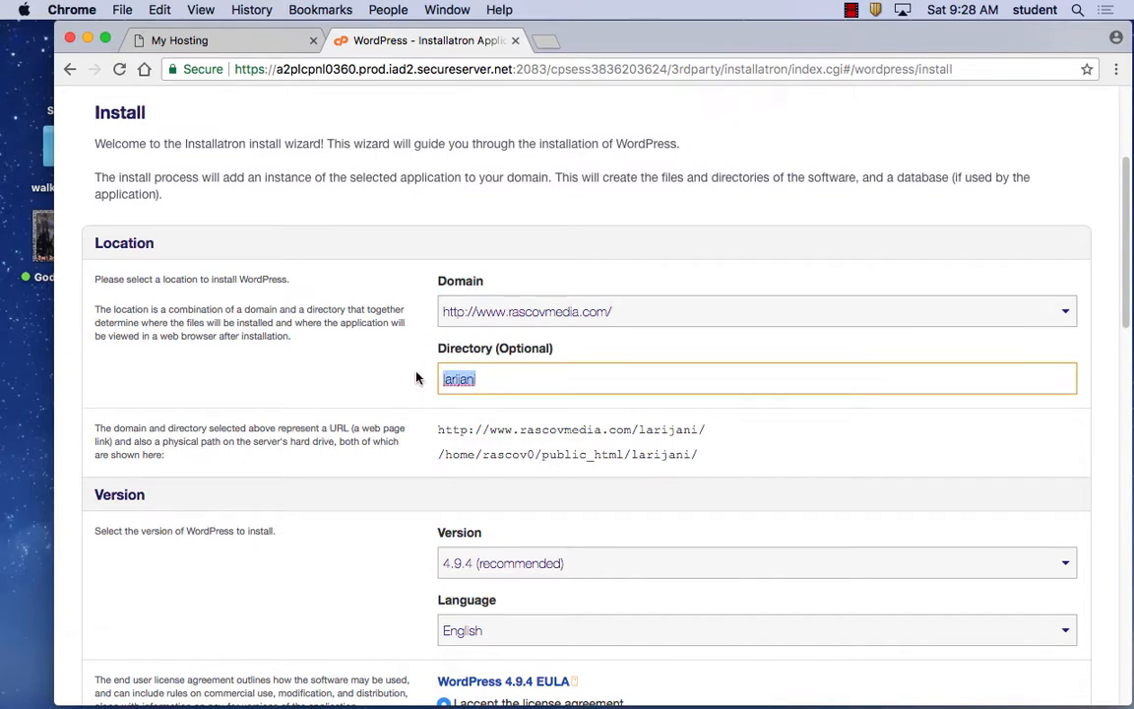
{"action": "scroll", "coordinate": [529, 407], "scroll_direction": "down", "scroll_amount": 1}
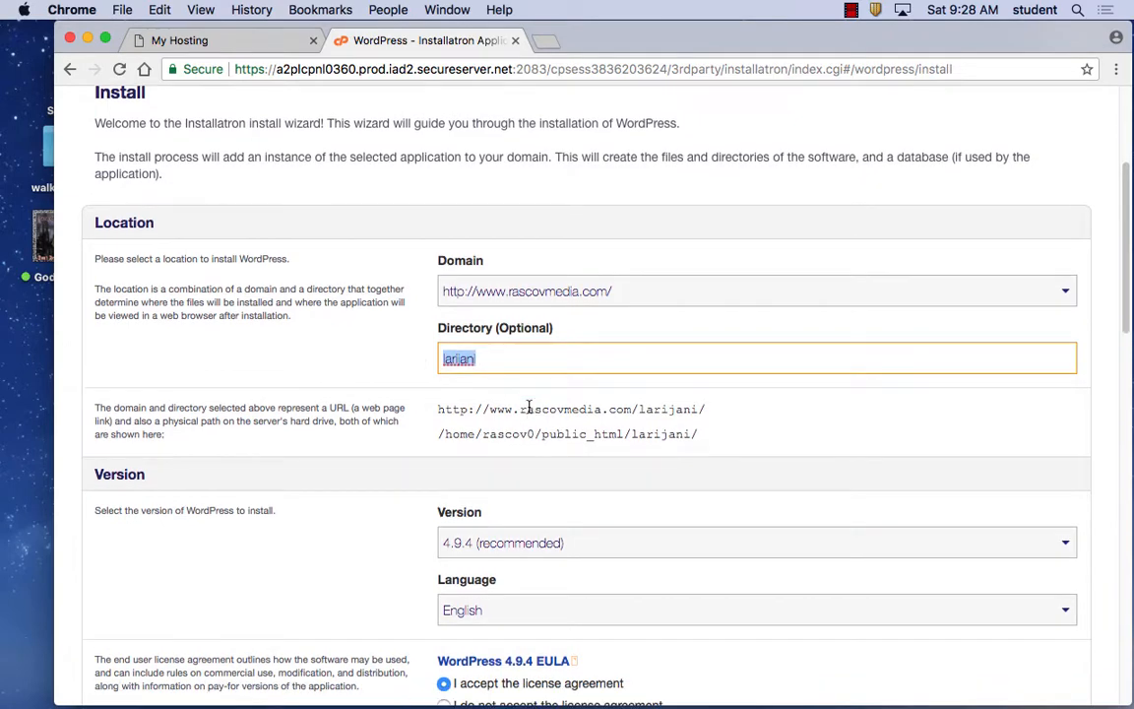
{"action": "scroll", "coordinate": [529, 406], "scroll_direction": "down", "scroll_amount": 10}
{"action": "left_click", "coordinate": [509, 549]}
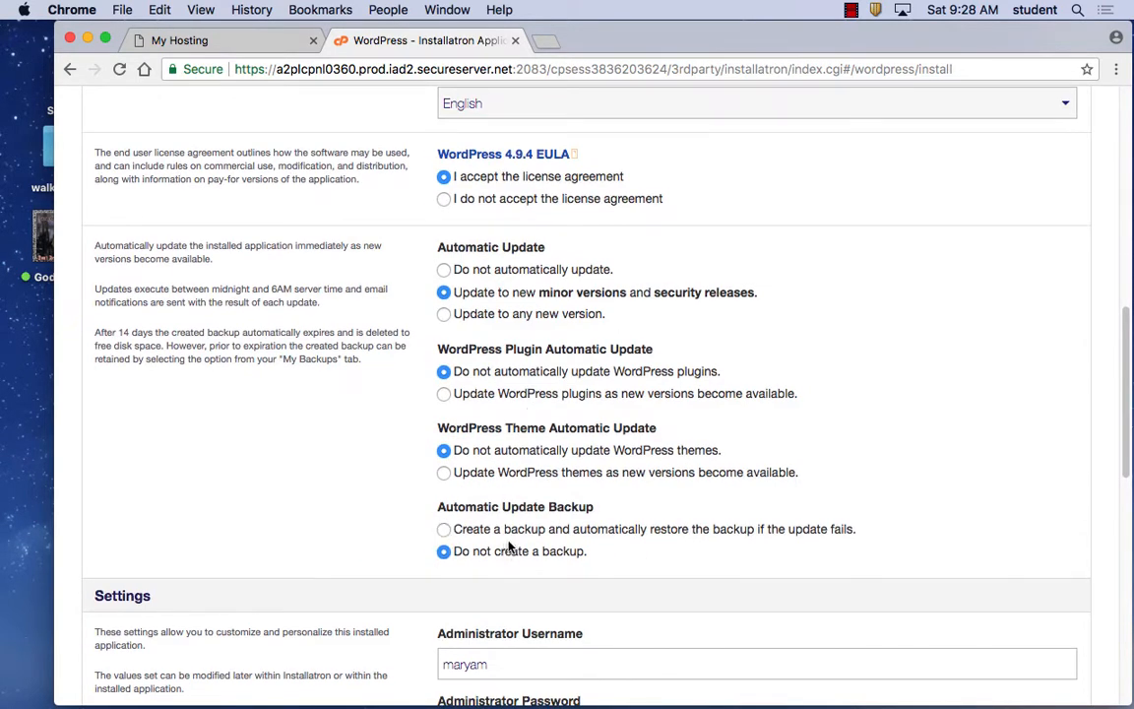
Replace the administrator email with the site owner's own e-mail address.
{"action": "scroll", "coordinate": [518, 427], "scroll_direction": "down", "scroll_amount": 7}
{"action": "left_click_drag", "start_coordinate": [506, 311], "coordinate": [403, 328]}
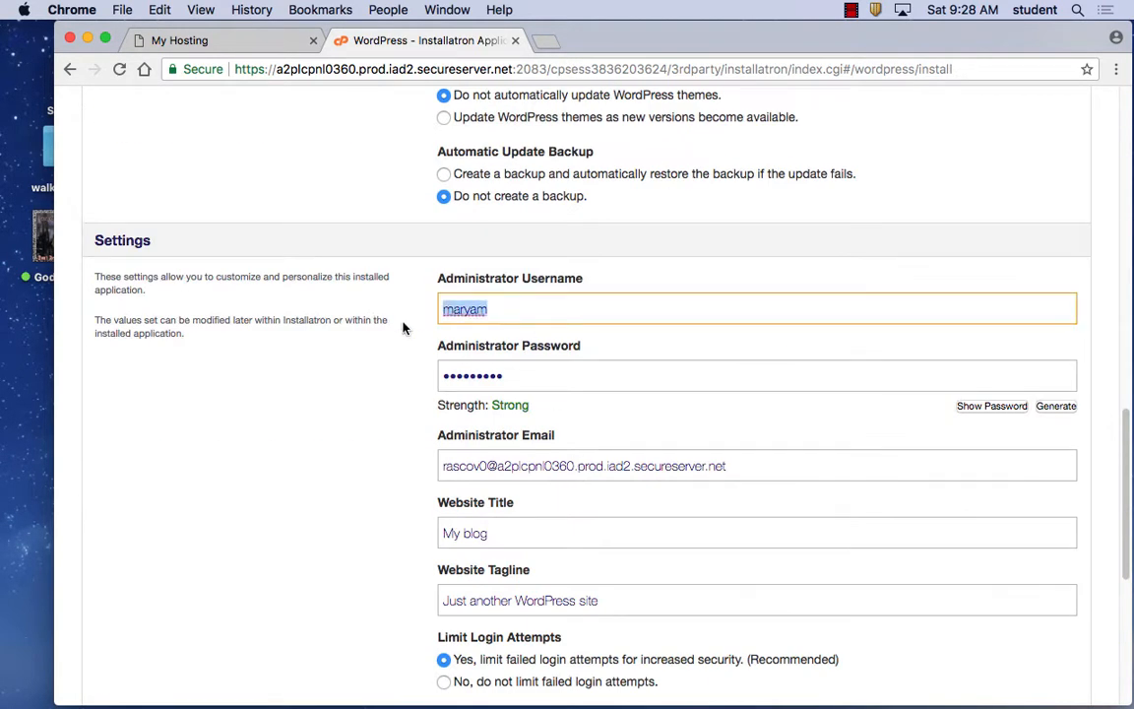
{"action": "left_click_drag", "start_coordinate": [534, 372], "coordinate": [381, 365]}
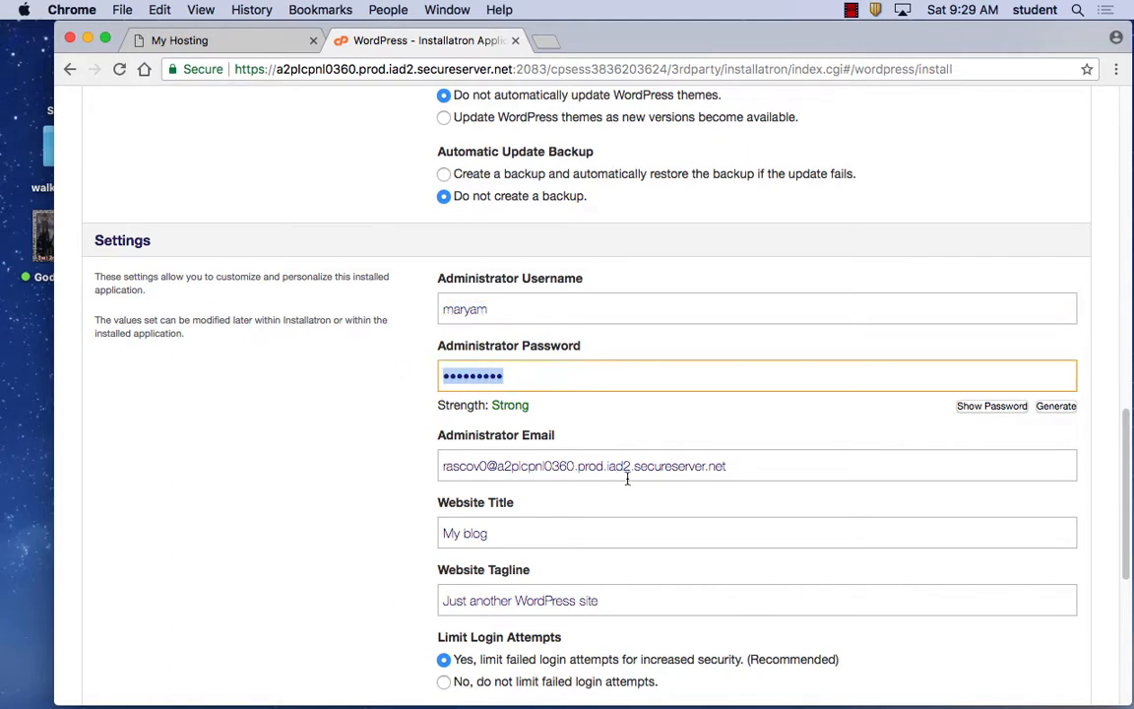
{"action": "left_click", "coordinate": [726, 469]}
{"action": "left_click_drag", "start_coordinate": [726, 468], "coordinate": [331, 443]}
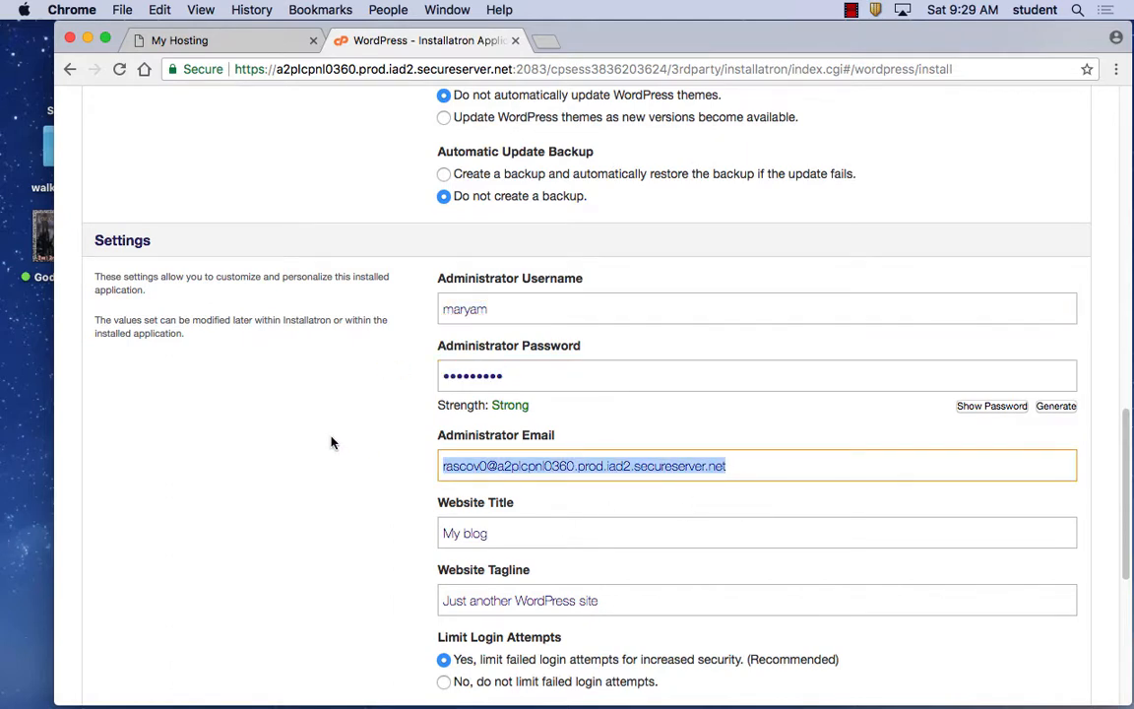
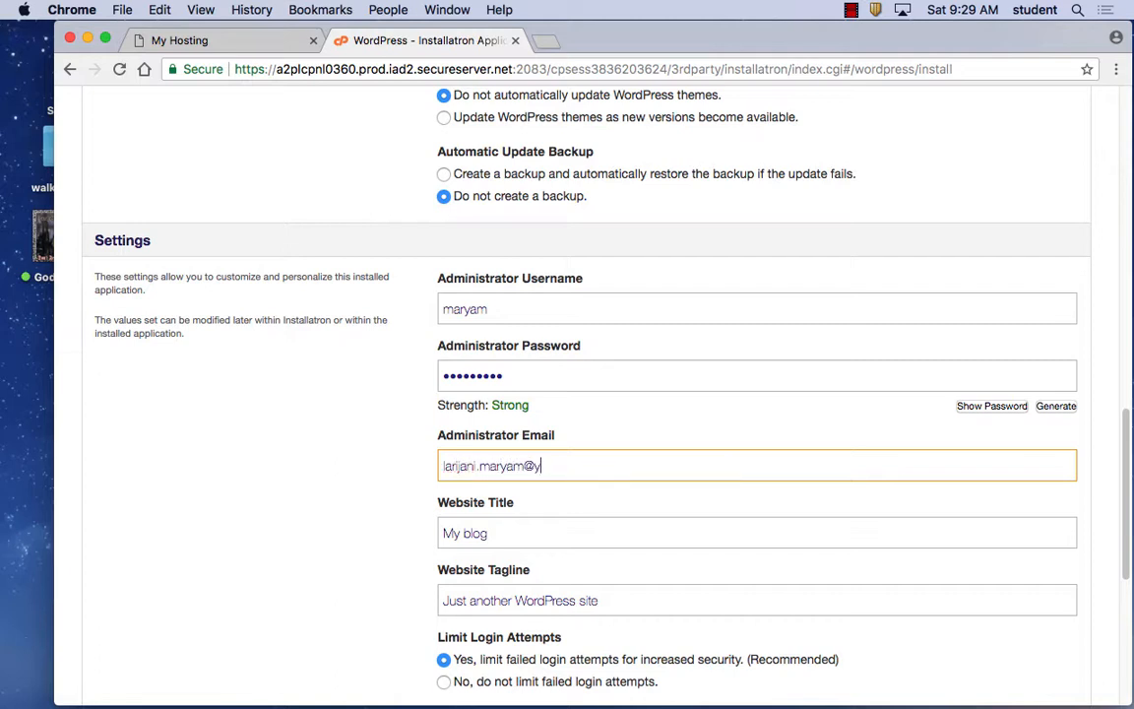
{"action": "scroll", "coordinate": [567, 533], "scroll_direction": "down", "scroll_amount": 5}
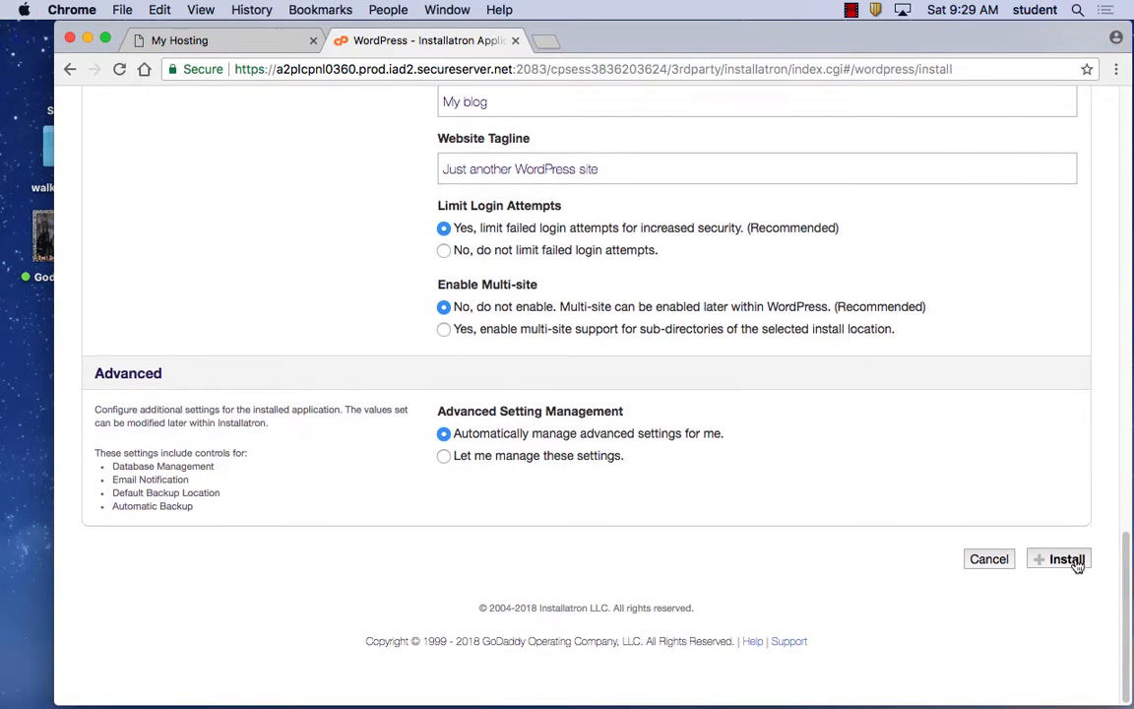
Submit the WordPress installation and scroll the resulting My Applications list.
{"action": "left_click", "coordinate": [1076, 561]}
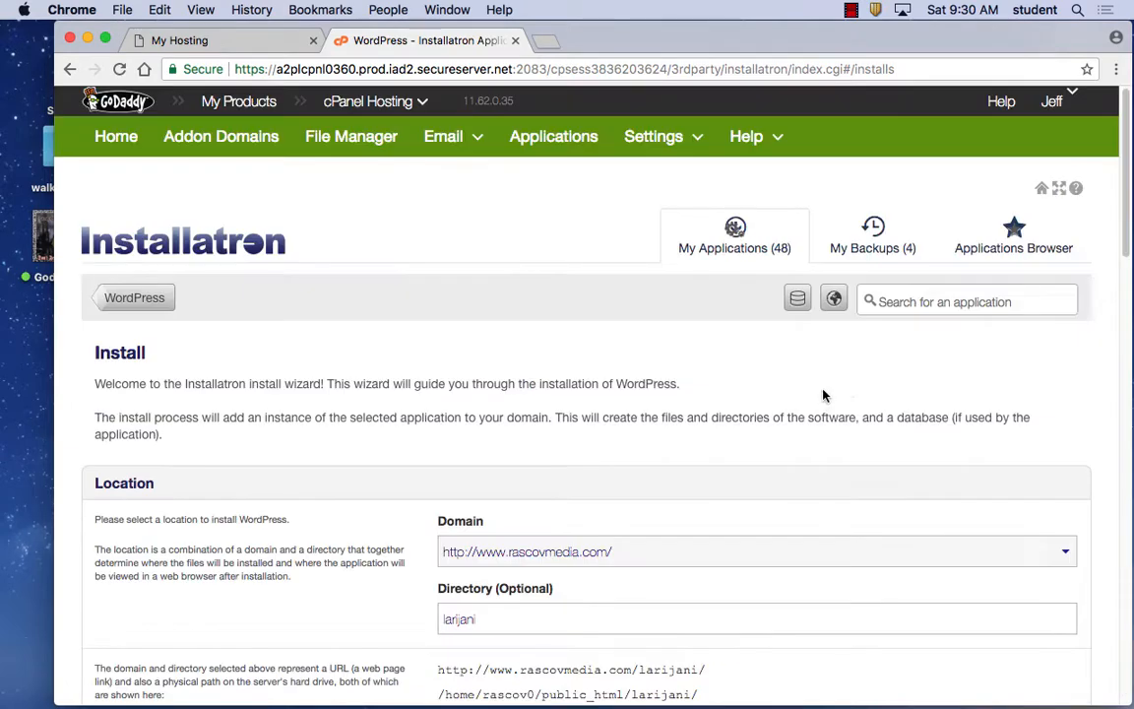
{"action": "scroll", "coordinate": [955, 402], "scroll_direction": "down", "scroll_amount": 15}
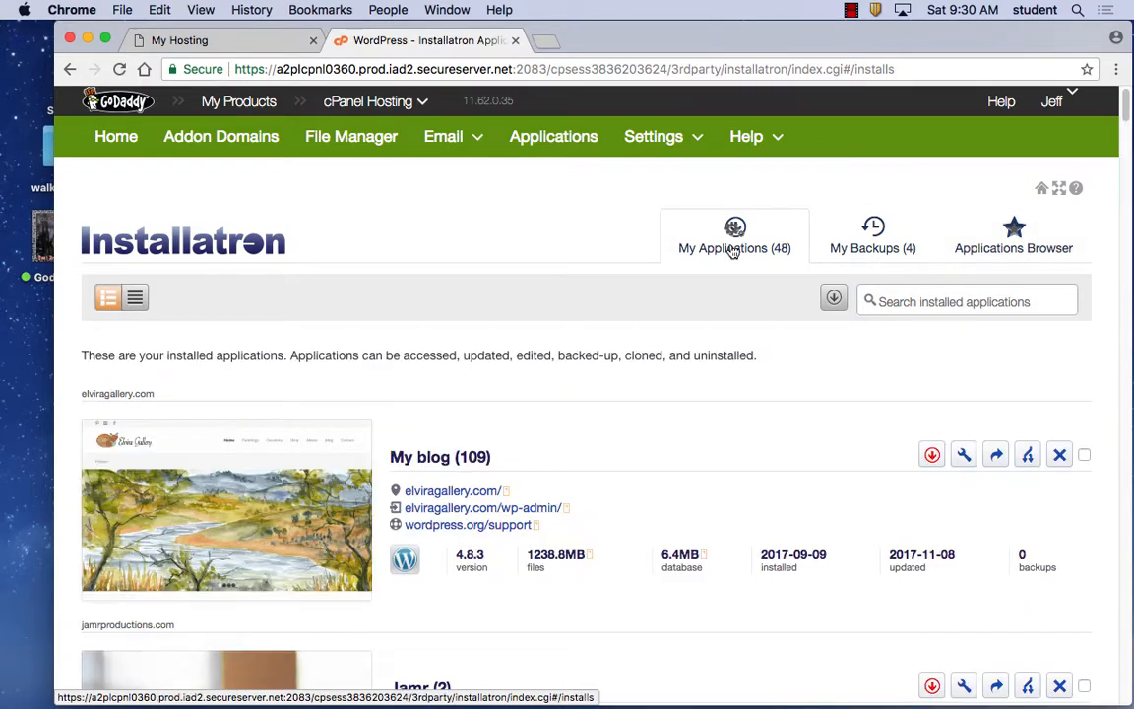
Open the elviragallery.com link under the first My blog entry in a new tab.
{"action": "scroll", "coordinate": [828, 388], "scroll_direction": "down", "scroll_amount": 5}
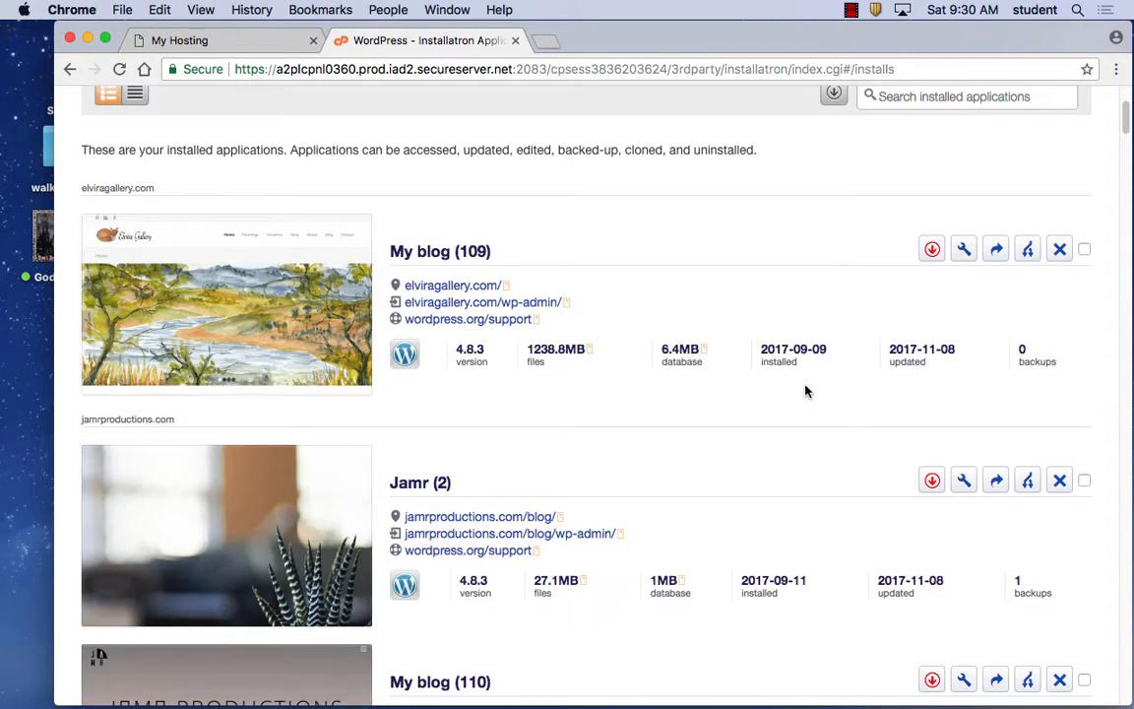
{"action": "left_click", "coordinate": [455, 287]}
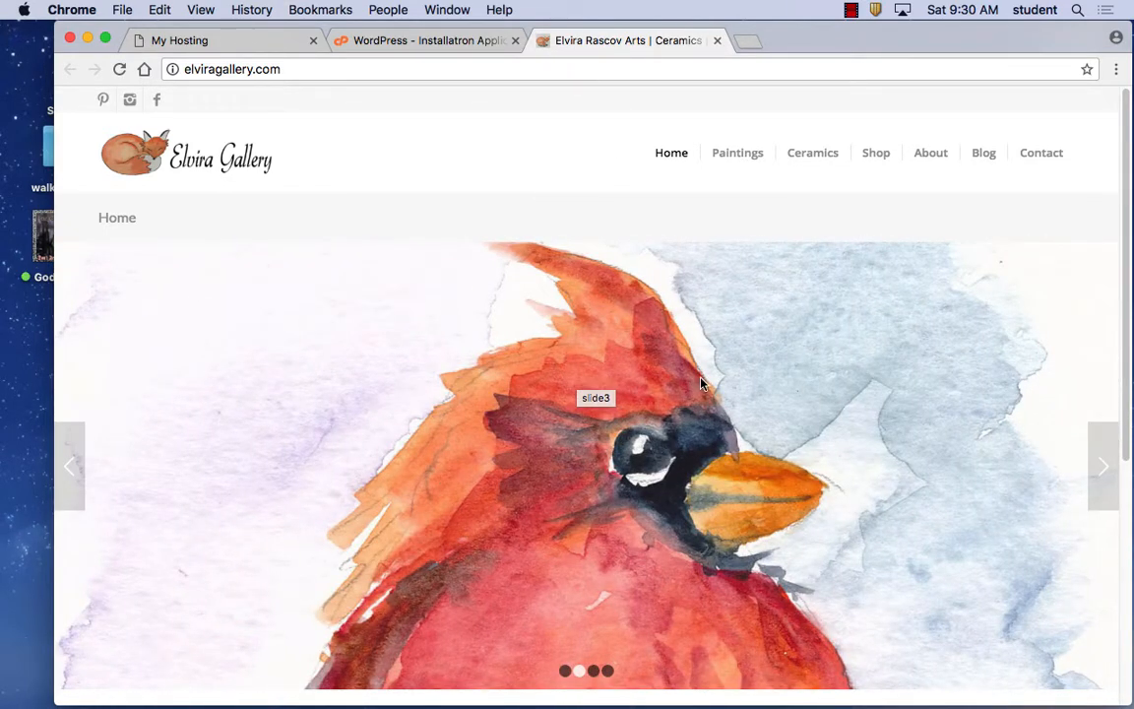
Go to the Ceramics > Vases page and scroll through its vase photos.
{"action": "mouse_move", "coordinate": [740, 153]}
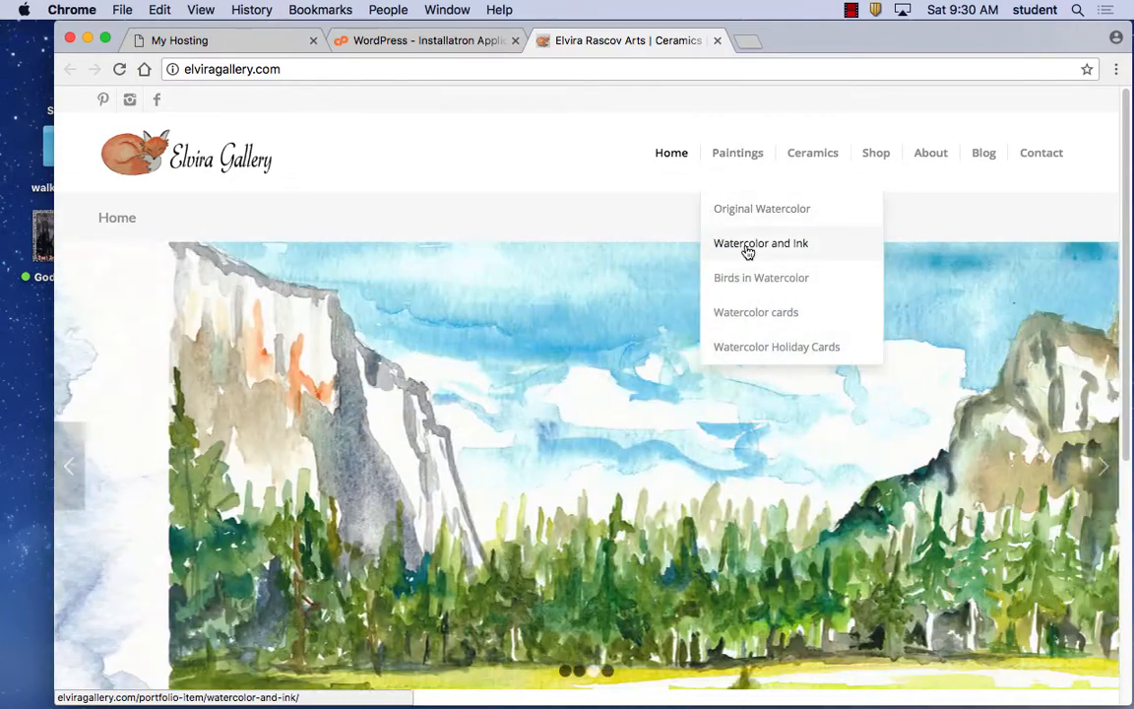
{"action": "mouse_move", "coordinate": [807, 157]}
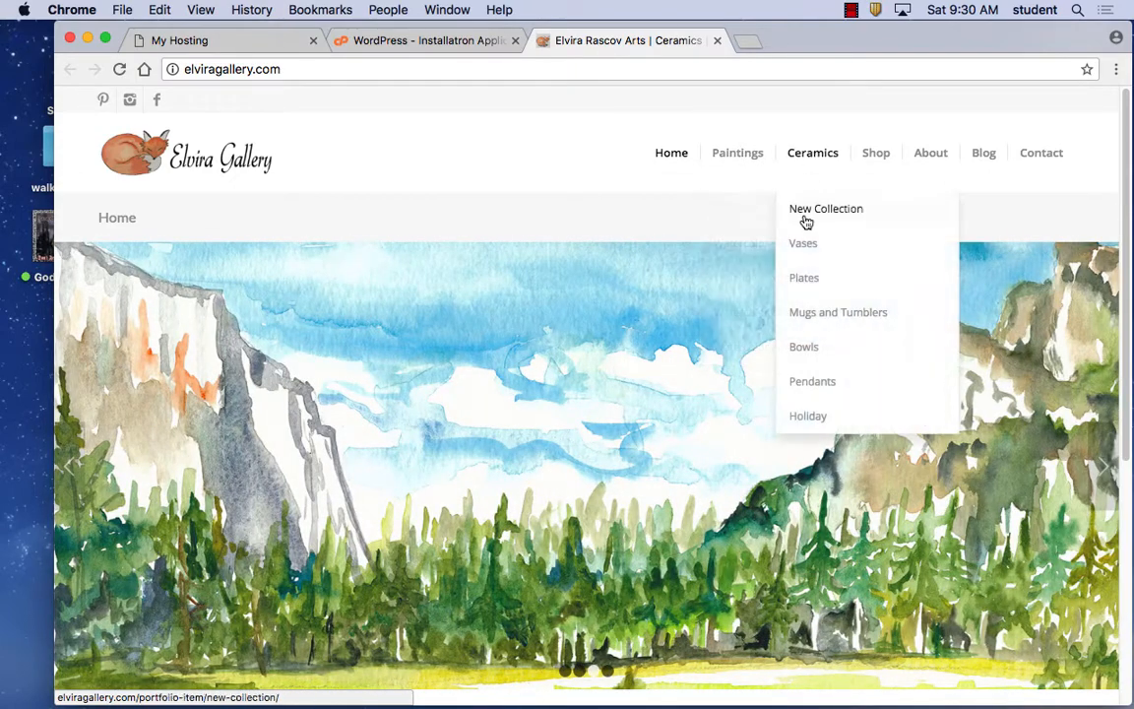
{"action": "left_click", "coordinate": [800, 246]}
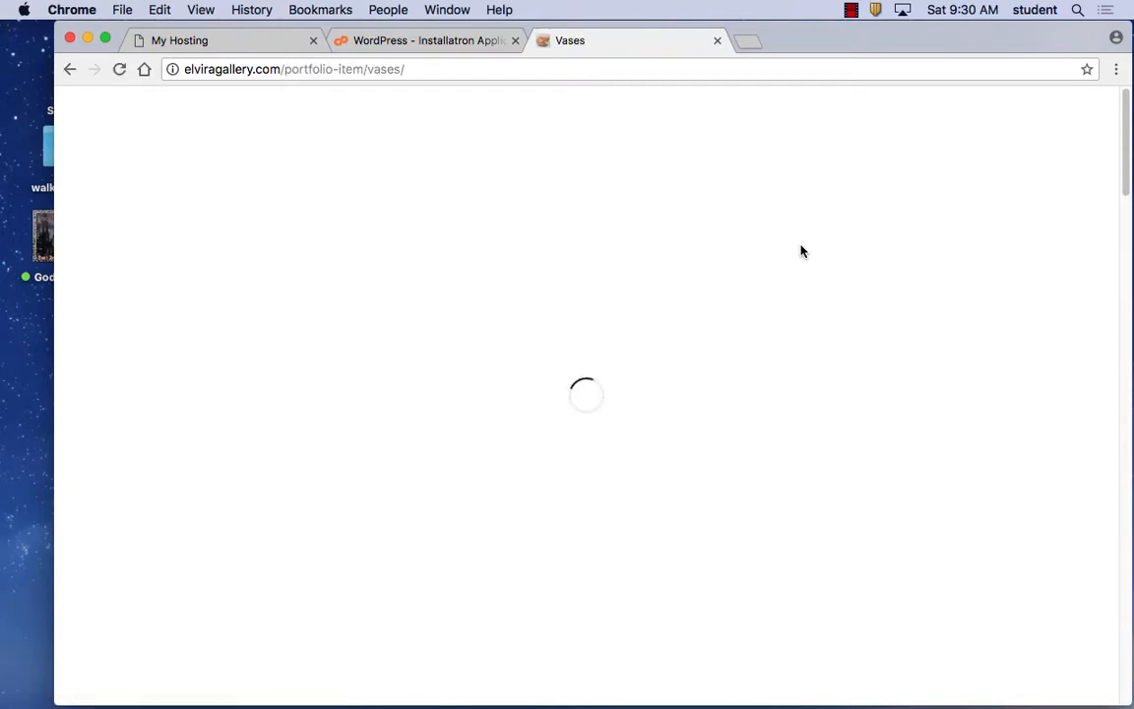
{"action": "scroll", "coordinate": [785, 313], "scroll_direction": "down", "scroll_amount": 5}
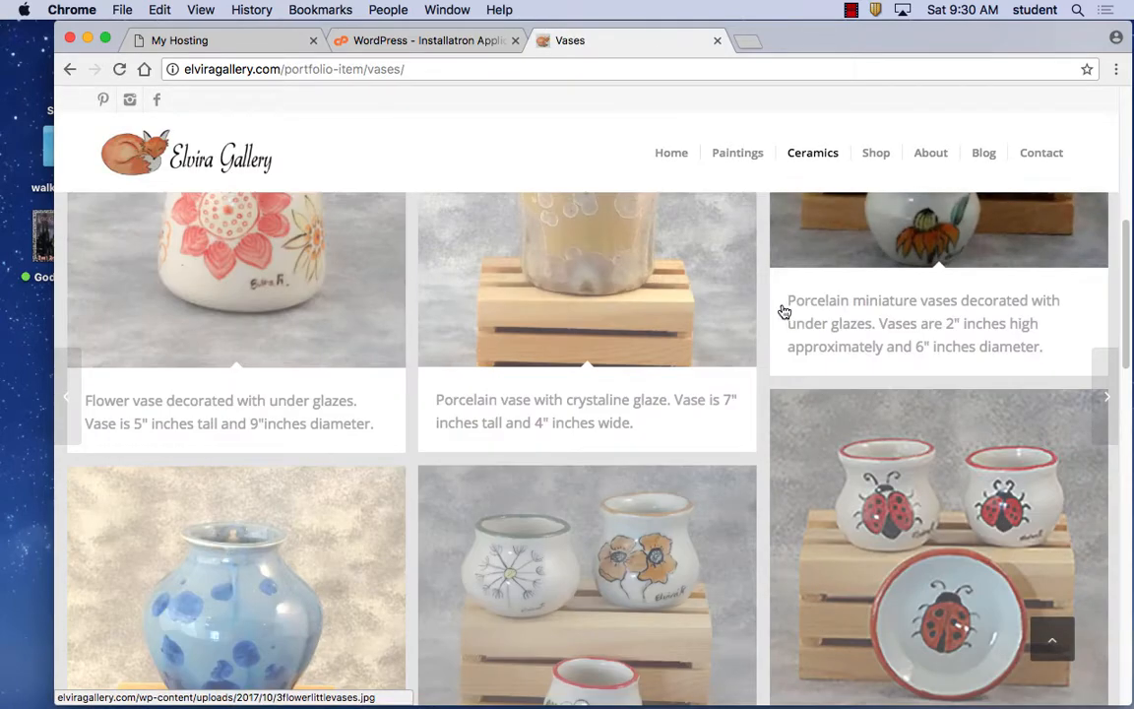
{"action": "scroll", "coordinate": [784, 313], "scroll_direction": "down", "scroll_amount": 2}
Enlarge the ladybug vases and plate photo, close it, and go to the Shop page.
{"action": "left_click", "coordinate": [953, 399]}
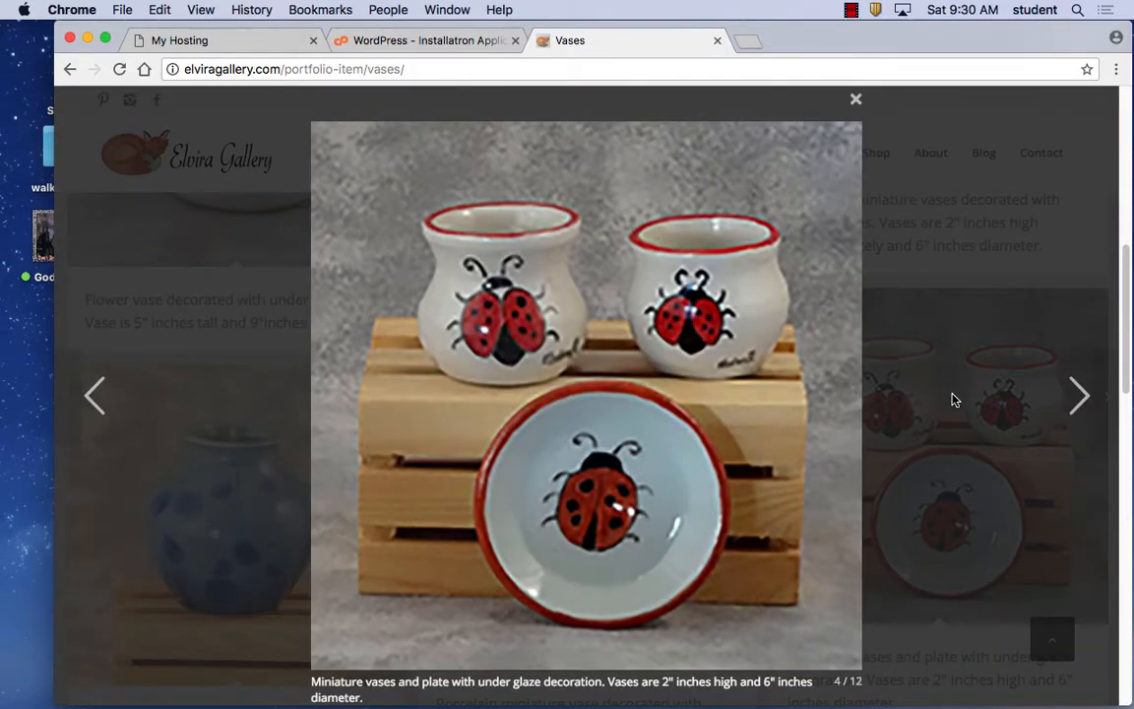
{"action": "left_click", "coordinate": [856, 99]}
{"action": "scroll", "coordinate": [728, 385], "scroll_direction": "down", "scroll_amount": 1}
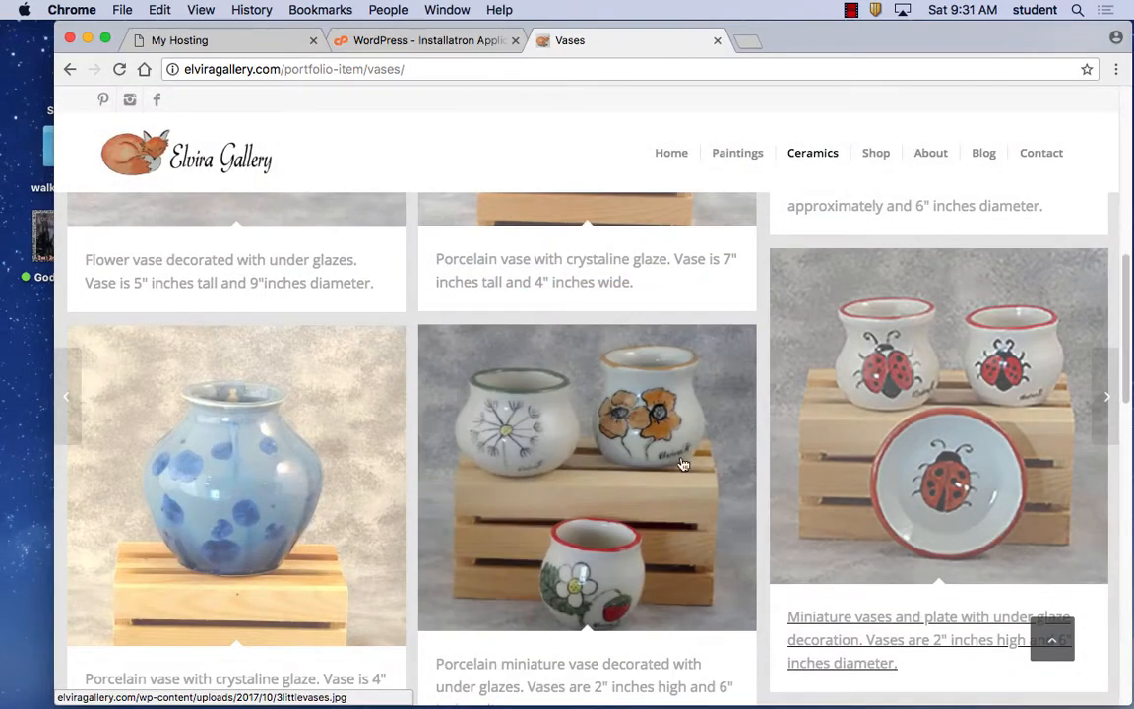
{"action": "left_click", "coordinate": [879, 154]}
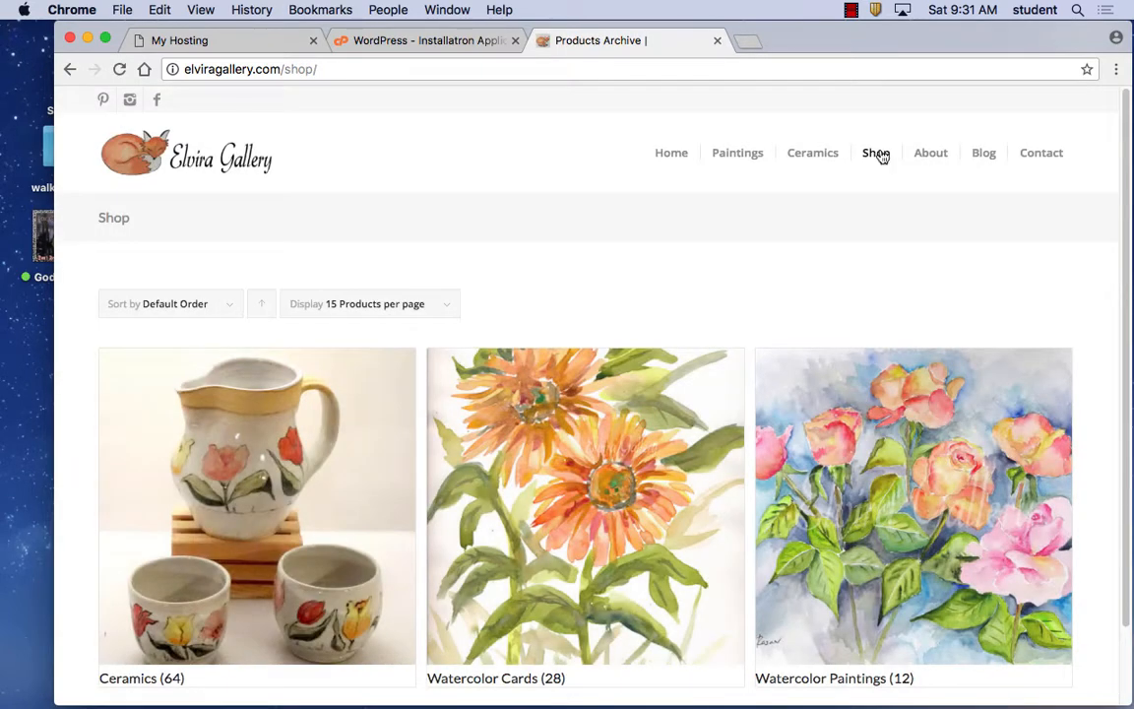
Browse Ceramics > Holiday ceramics to see the $15.00 bells, then return to the installs list.
{"action": "scroll", "coordinate": [719, 443], "scroll_direction": "down", "scroll_amount": 2}
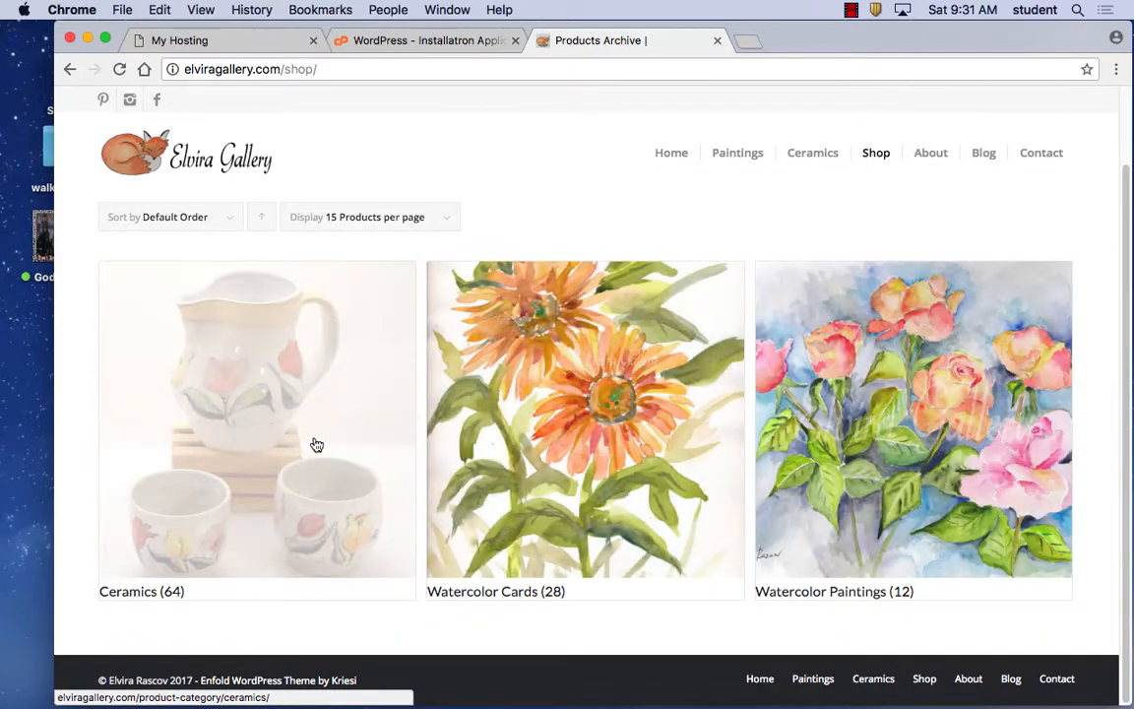
{"action": "left_click", "coordinate": [316, 445]}
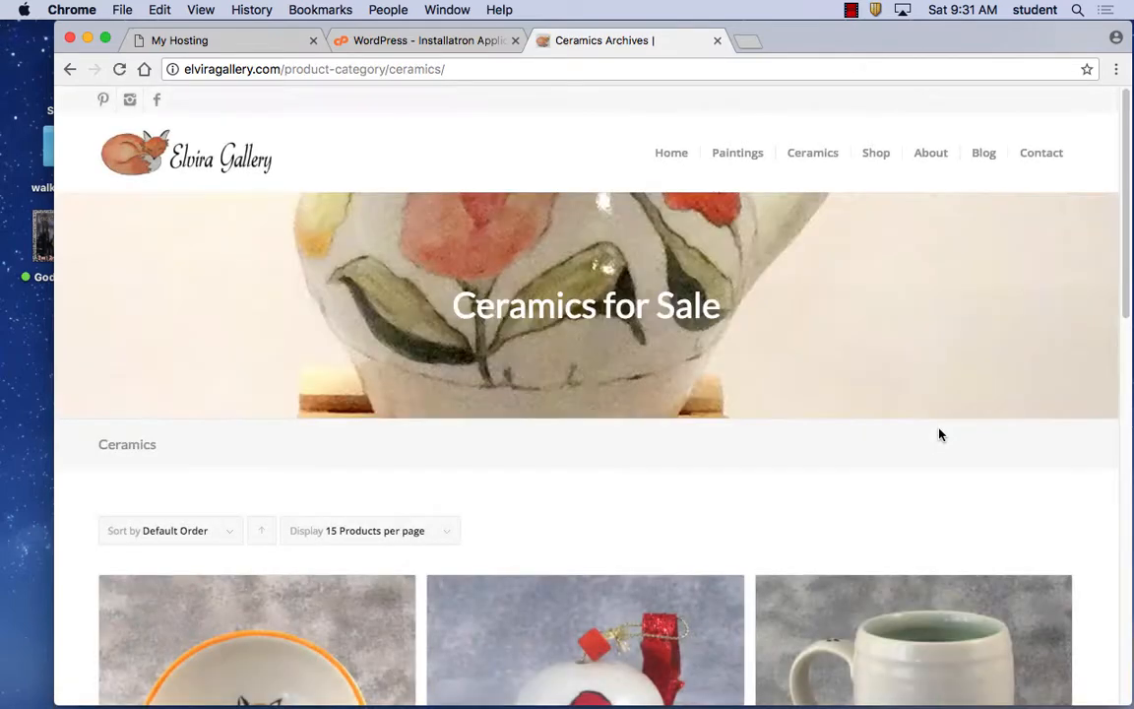
{"action": "scroll", "coordinate": [773, 444], "scroll_direction": "down", "scroll_amount": 3}
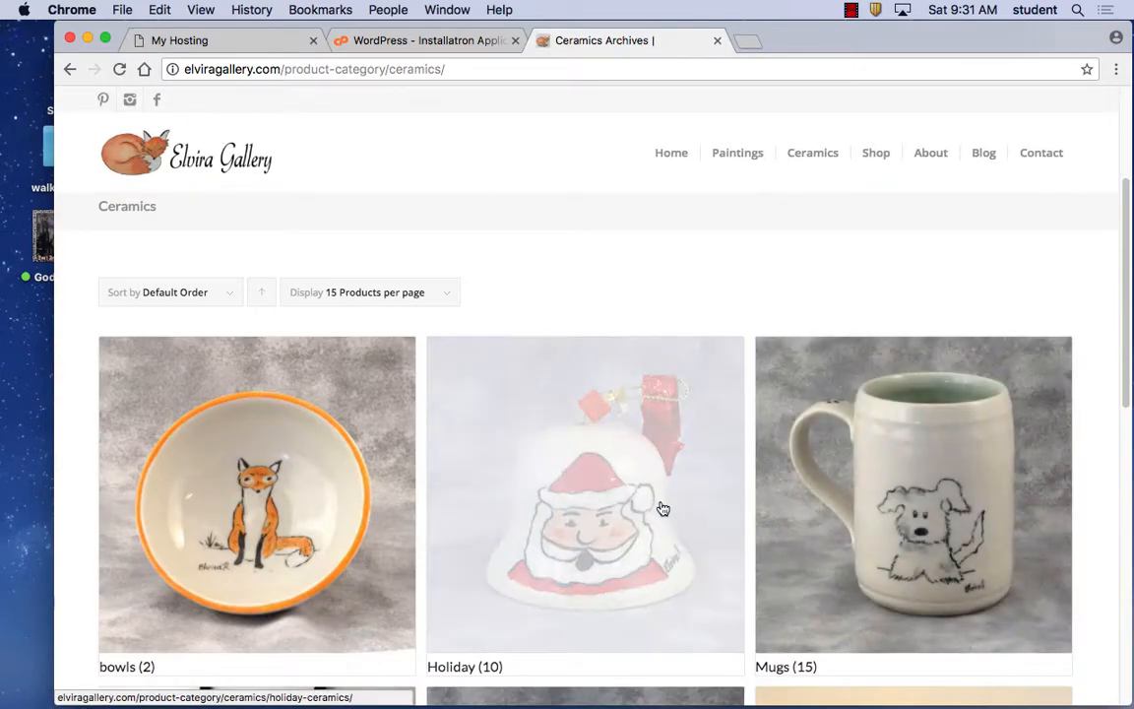
{"action": "left_click", "coordinate": [661, 506]}
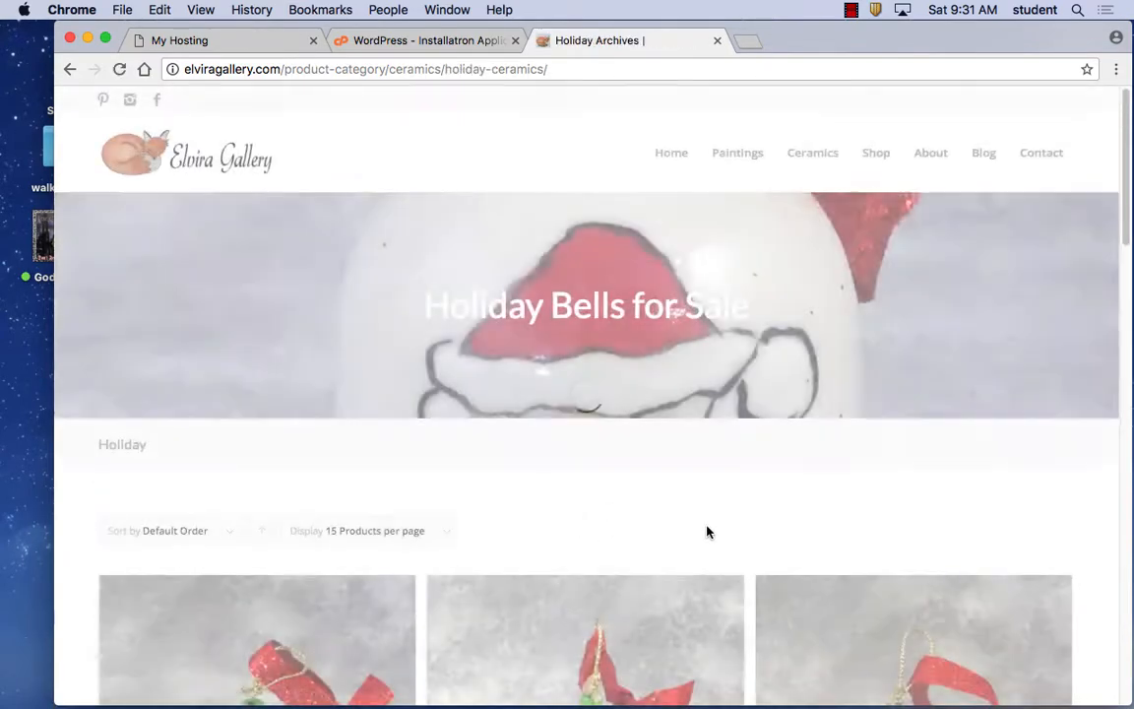
{"action": "scroll", "coordinate": [689, 524], "scroll_direction": "down", "scroll_amount": 3}
{"action": "scroll", "coordinate": [611, 541], "scroll_direction": "down", "scroll_amount": 3}
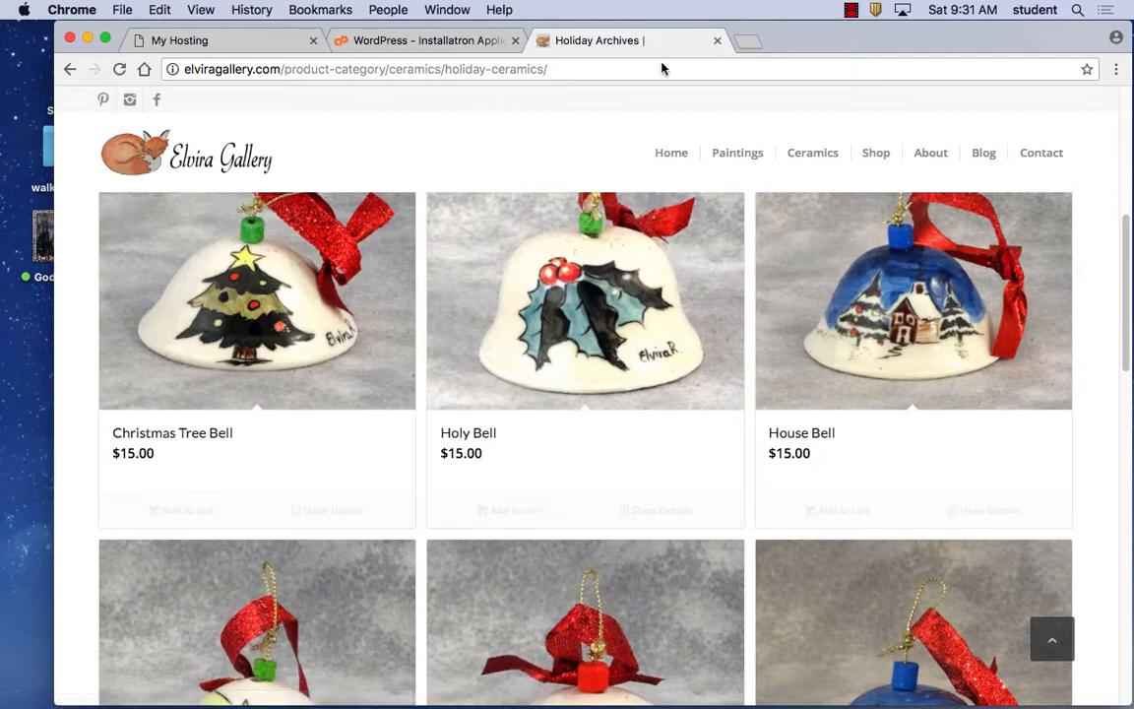
{"action": "left_click", "coordinate": [471, 38]}
Scroll through the WordPress installs and open the TLC Makeup.com site at rascovmedia.com/Castle/.
{"action": "scroll", "coordinate": [686, 418], "scroll_direction": "down", "scroll_amount": 10}
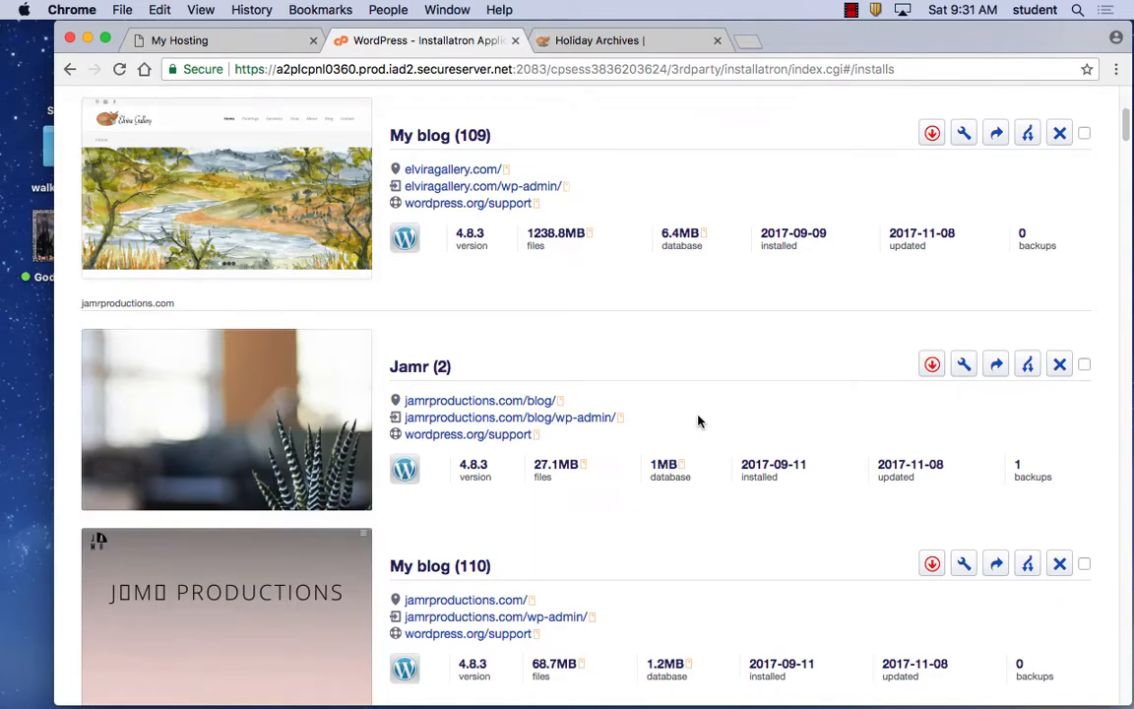
{"action": "scroll", "coordinate": [697, 421], "scroll_direction": "down", "scroll_amount": 5}
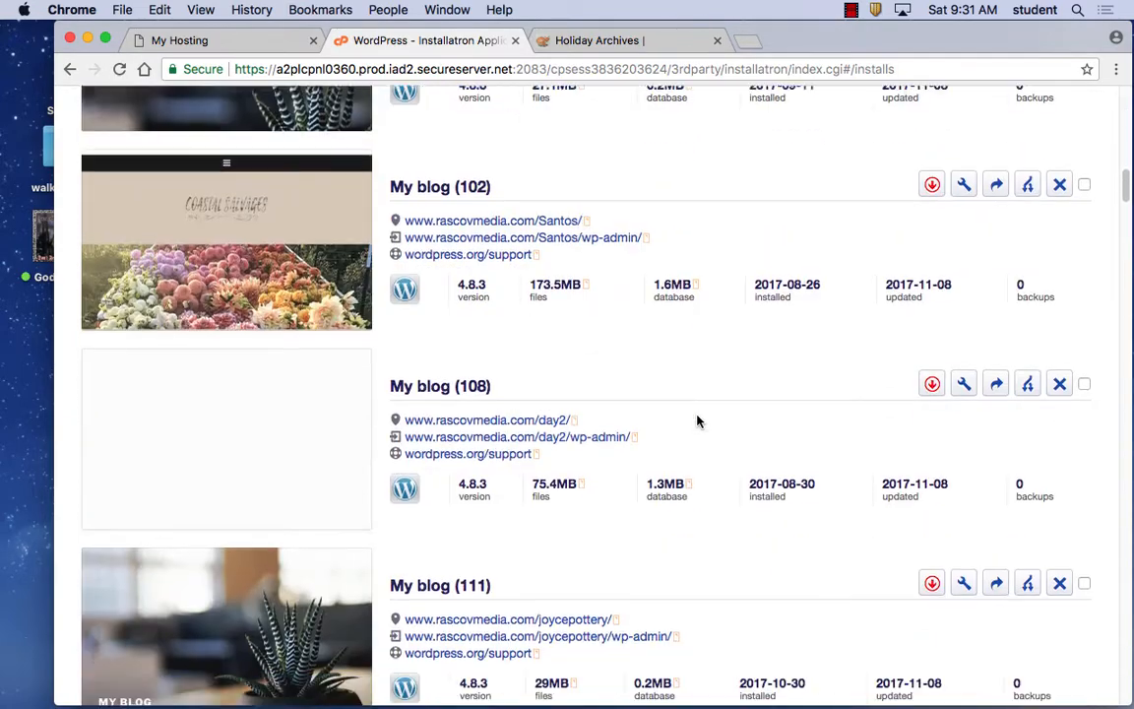
{"action": "scroll", "coordinate": [697, 421], "scroll_direction": "down", "scroll_amount": 7}
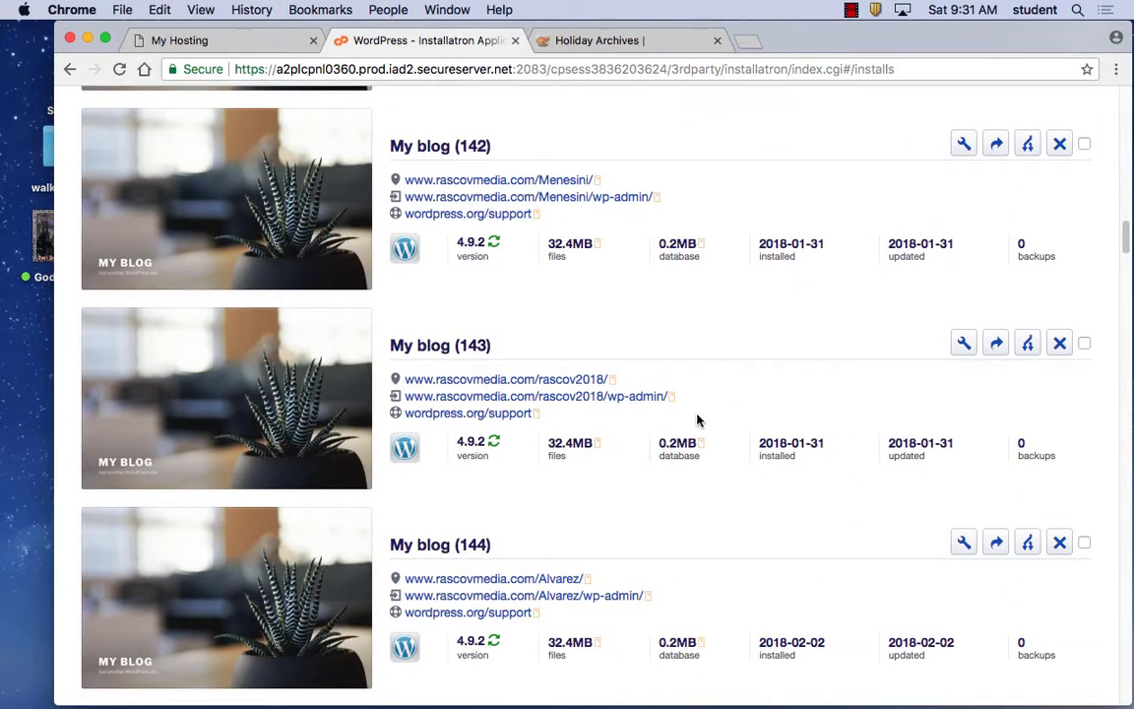
{"action": "scroll", "coordinate": [697, 422], "scroll_direction": "down", "scroll_amount": 20}
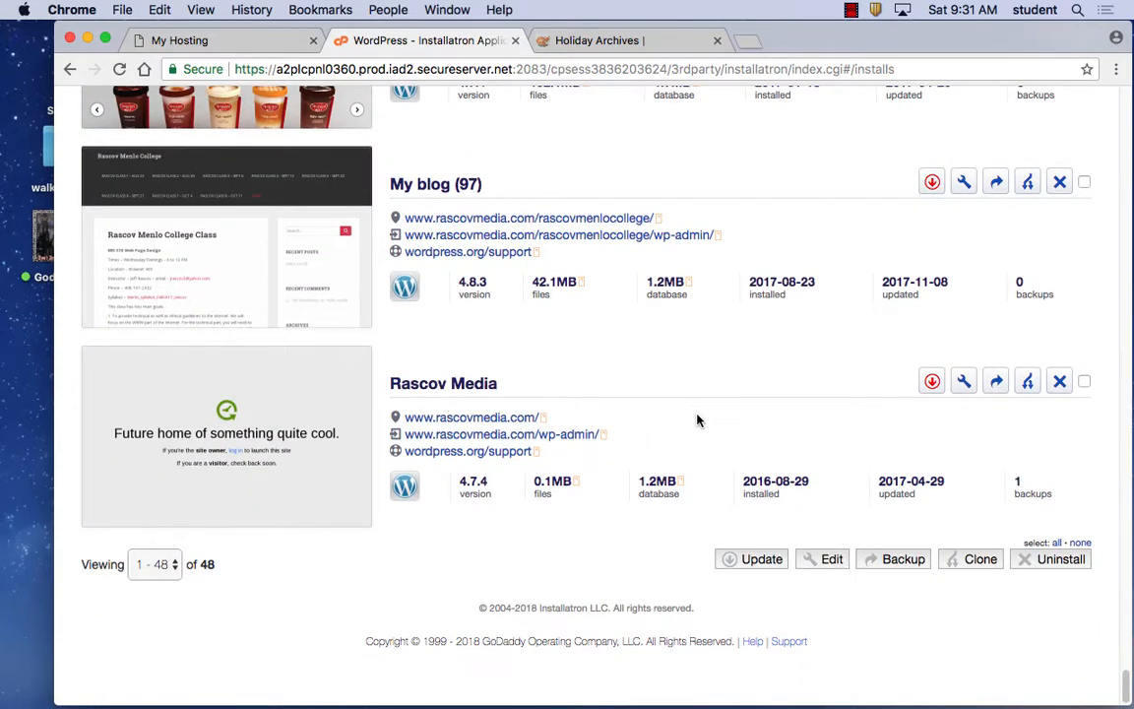
{"action": "scroll", "coordinate": [697, 421], "scroll_direction": "up", "scroll_amount": 10}
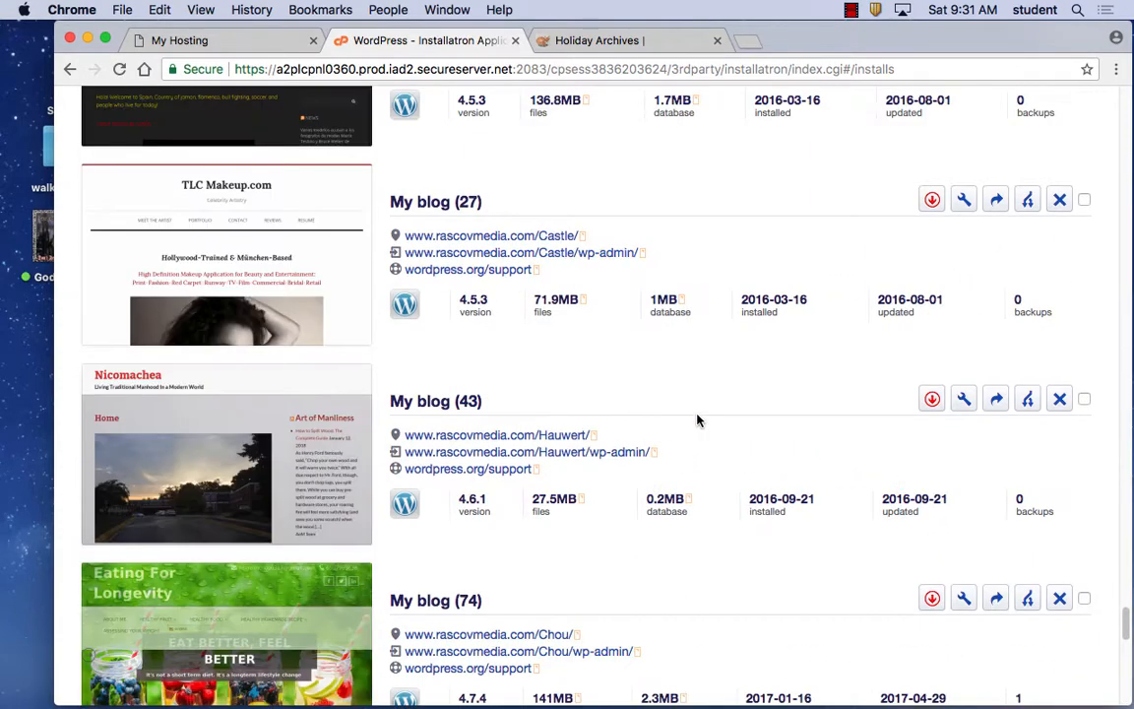
{"action": "scroll", "coordinate": [697, 421], "scroll_direction": "down", "scroll_amount": 1}
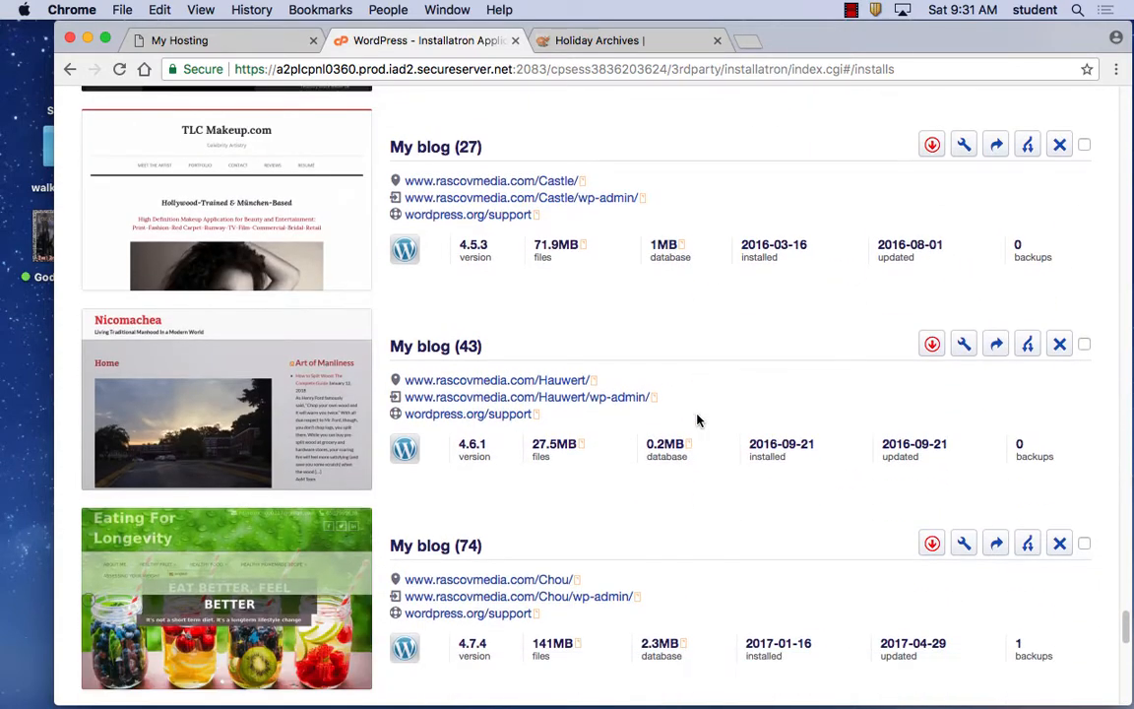
{"action": "left_click", "coordinate": [519, 180]}
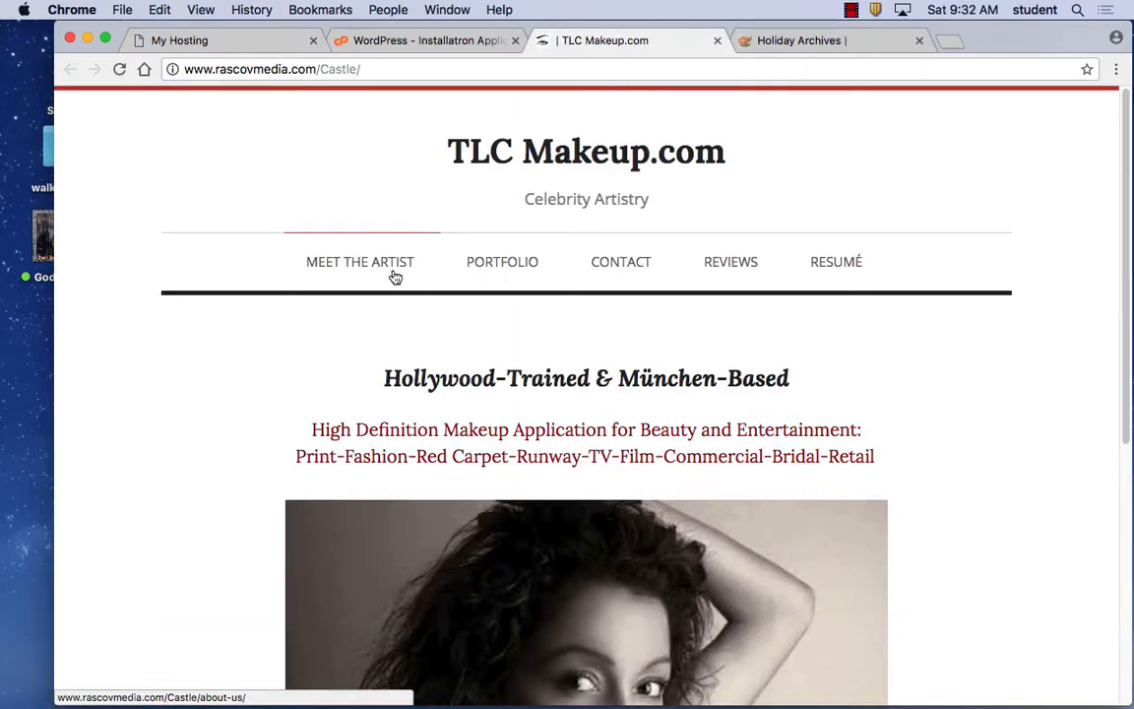
View the TLC Makeup.com Portfolio and Contact pages.
{"action": "scroll", "coordinate": [414, 283], "scroll_direction": "down", "scroll_amount": 10}
{"action": "scroll", "coordinate": [418, 286], "scroll_direction": "up", "scroll_amount": 8}
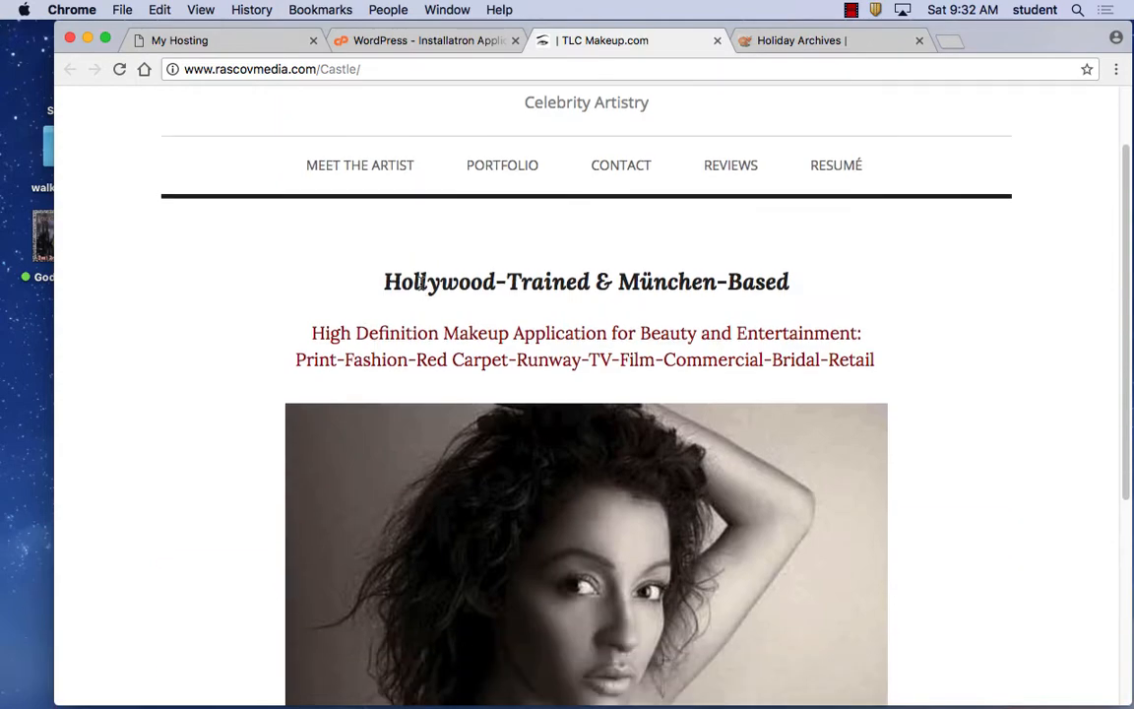
{"action": "left_click", "coordinate": [519, 170]}
{"action": "scroll", "coordinate": [576, 384], "scroll_direction": "down", "scroll_amount": 3}
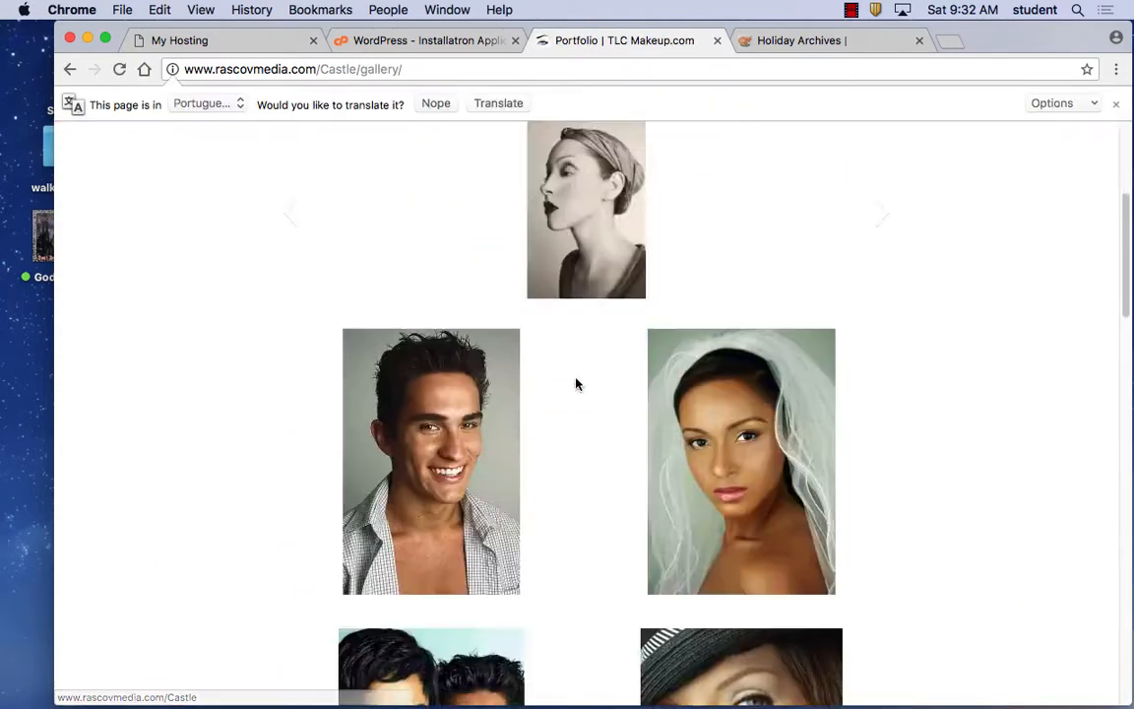
{"action": "scroll", "coordinate": [576, 384], "scroll_direction": "down", "scroll_amount": 5}
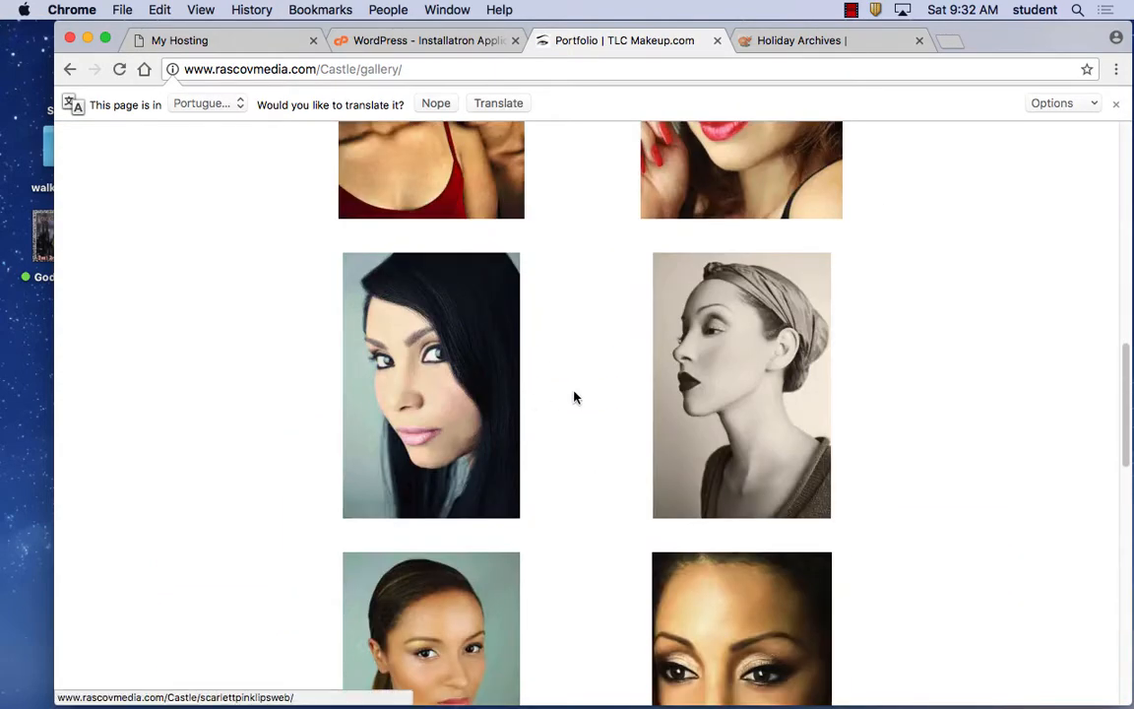
{"action": "scroll", "coordinate": [575, 395], "scroll_direction": "up", "scroll_amount": 3}
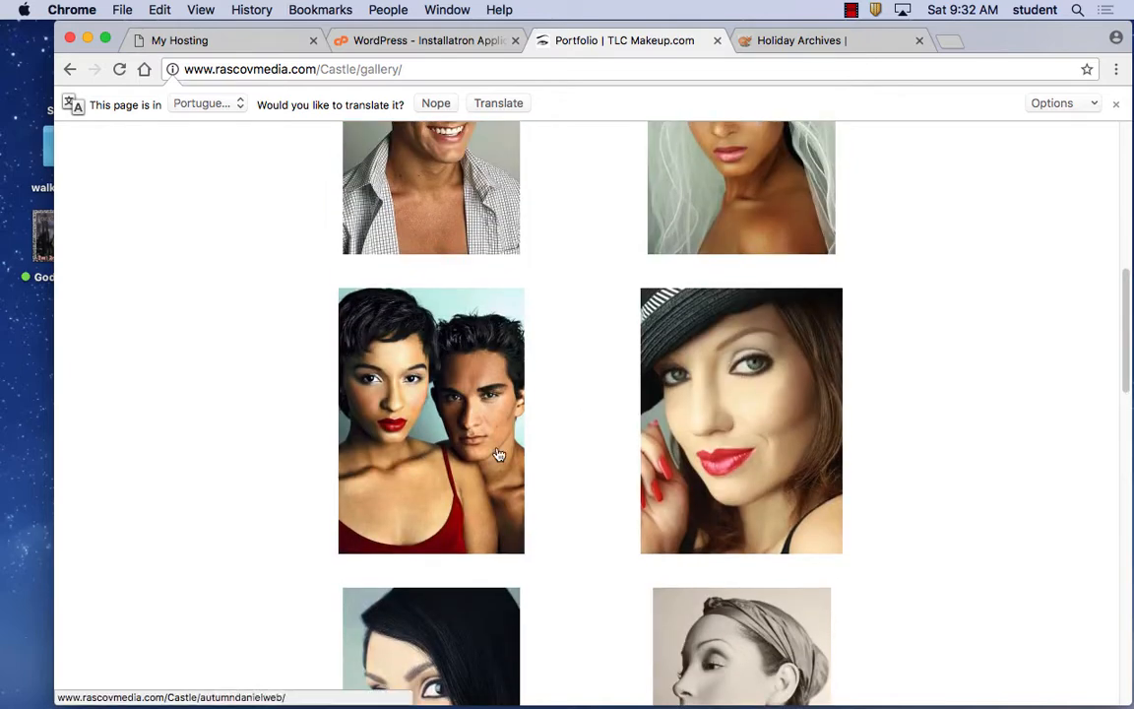
{"action": "scroll", "coordinate": [532, 390], "scroll_direction": "up", "scroll_amount": 8}
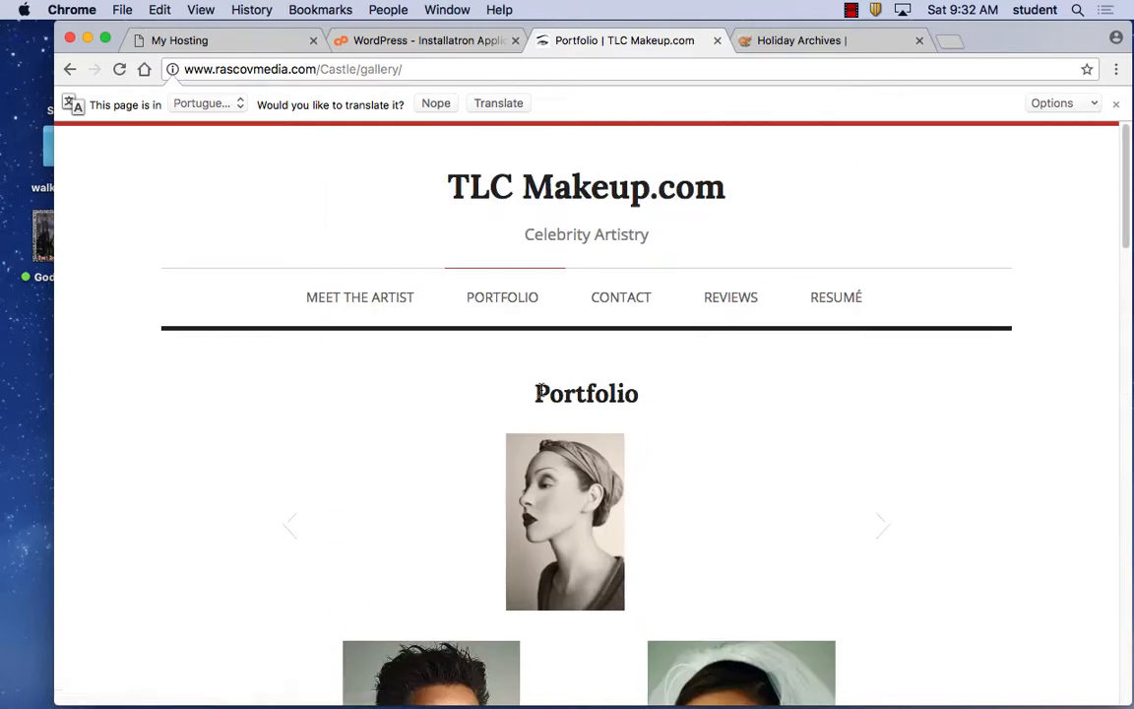
{"action": "left_click", "coordinate": [633, 301]}
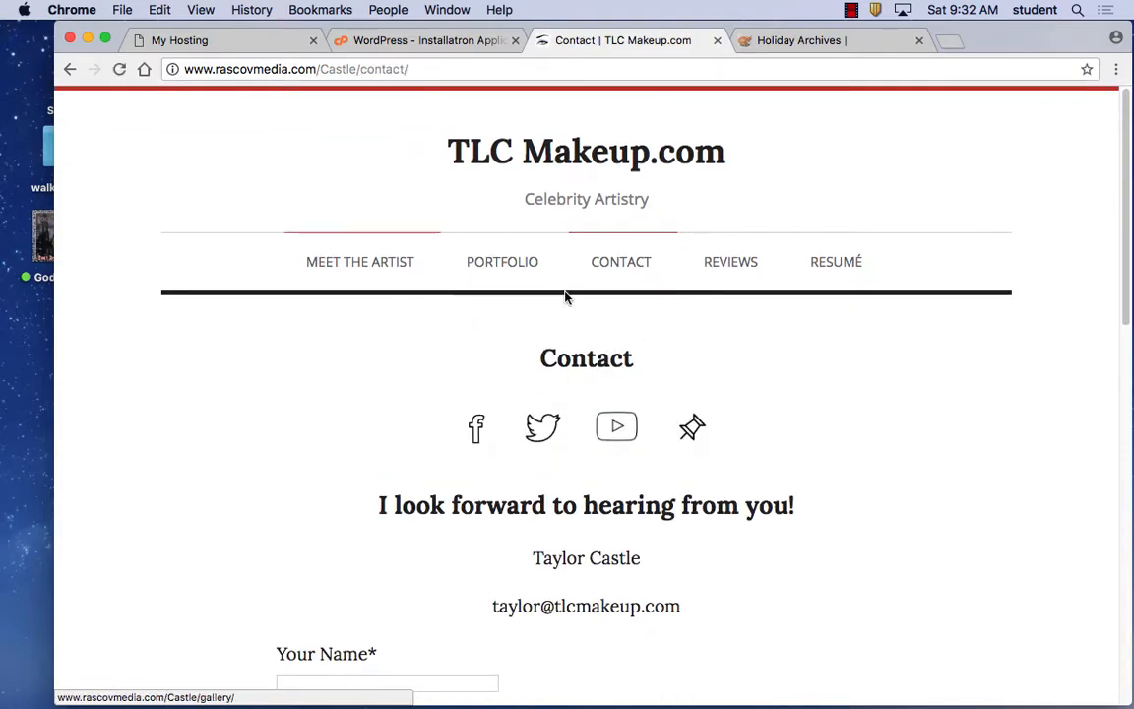
View the site's Reviews and Resumé pages.
{"action": "left_click", "coordinate": [722, 263]}
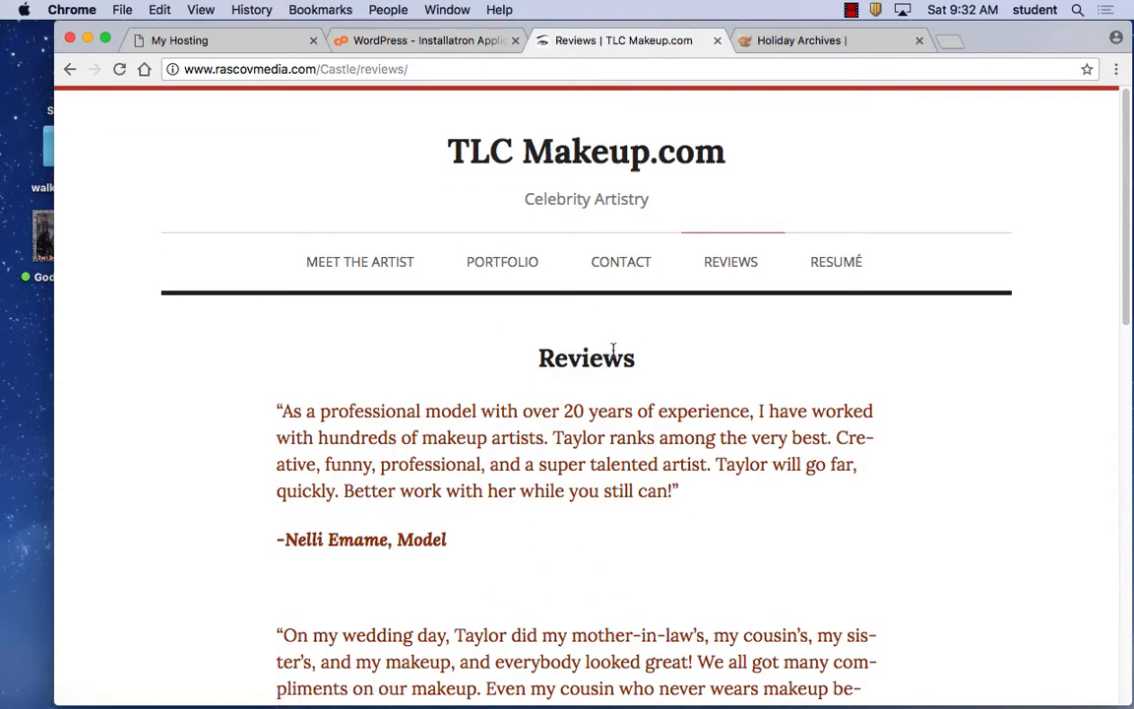
{"action": "scroll", "coordinate": [619, 353], "scroll_direction": "down", "scroll_amount": 10}
{"action": "scroll", "coordinate": [612, 350], "scroll_direction": "up", "scroll_amount": 10}
{"action": "left_click", "coordinate": [839, 263]}
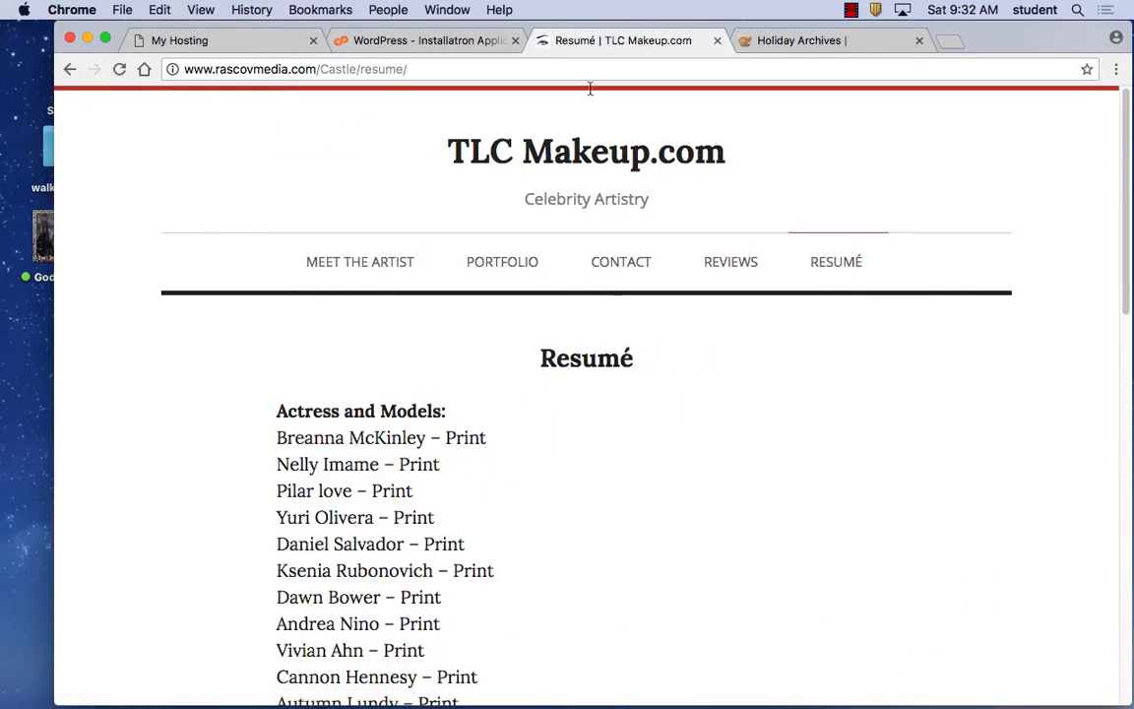
Return to the installs list and open the Eating For Longevity site at rascovmedia.com/Chou/.
{"action": "left_click", "coordinate": [462, 47]}
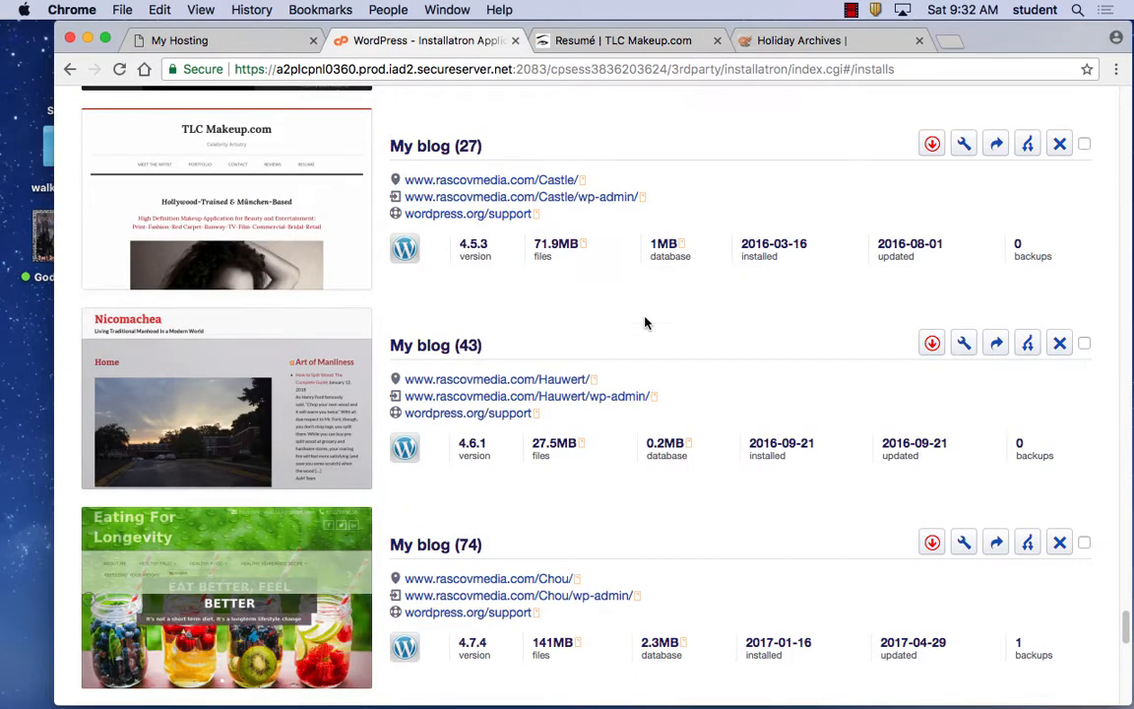
{"action": "scroll", "coordinate": [642, 345], "scroll_direction": "down", "scroll_amount": 1}
{"action": "scroll", "coordinate": [642, 354], "scroll_direction": "down", "scroll_amount": 3}
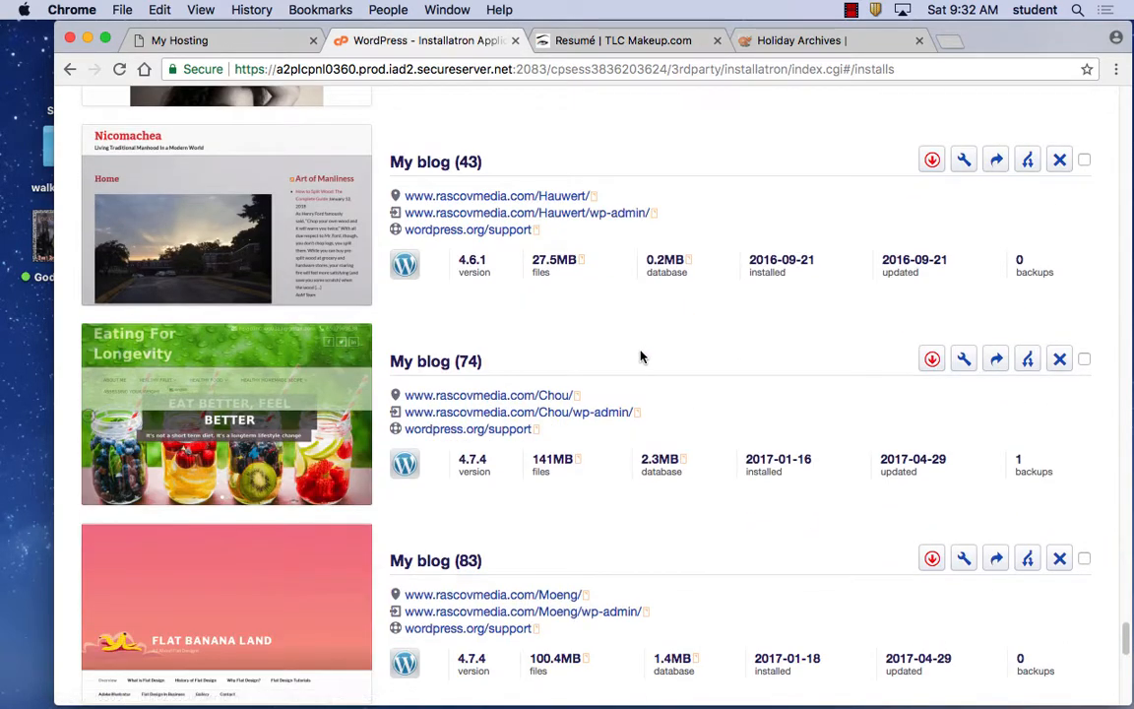
{"action": "left_click", "coordinate": [513, 401]}
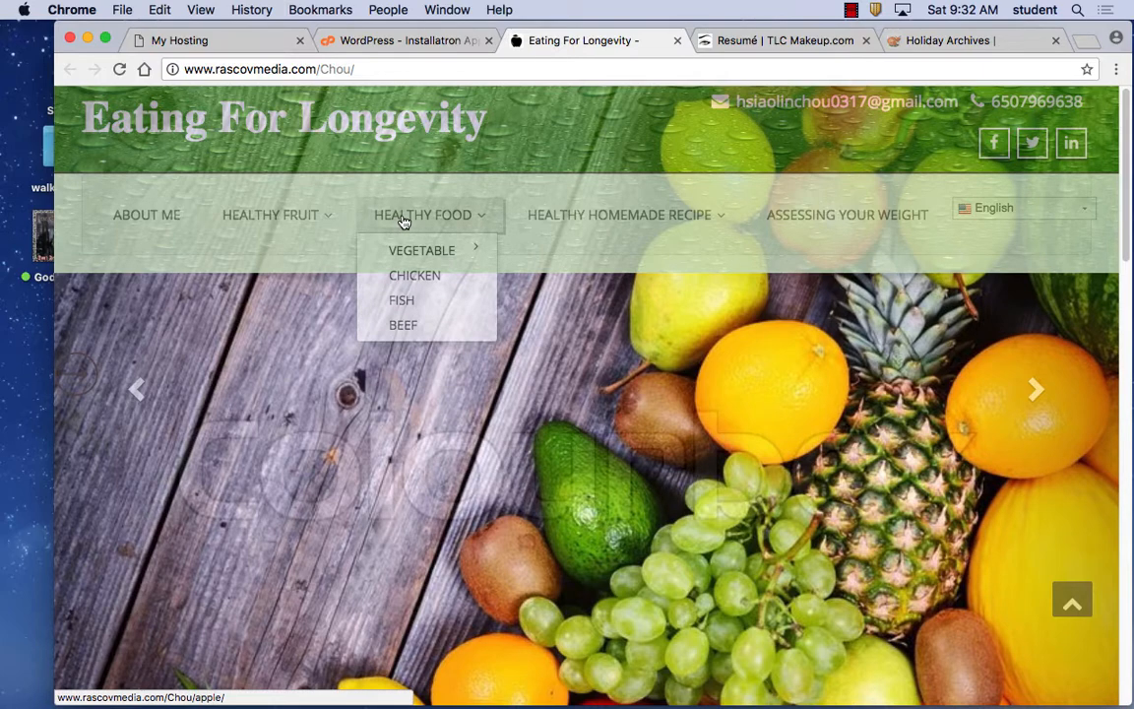
Open the Cherry article under Healthy Fruit and read it, highlighting the first cherry benefit.
{"action": "mouse_move", "coordinate": [280, 214]}
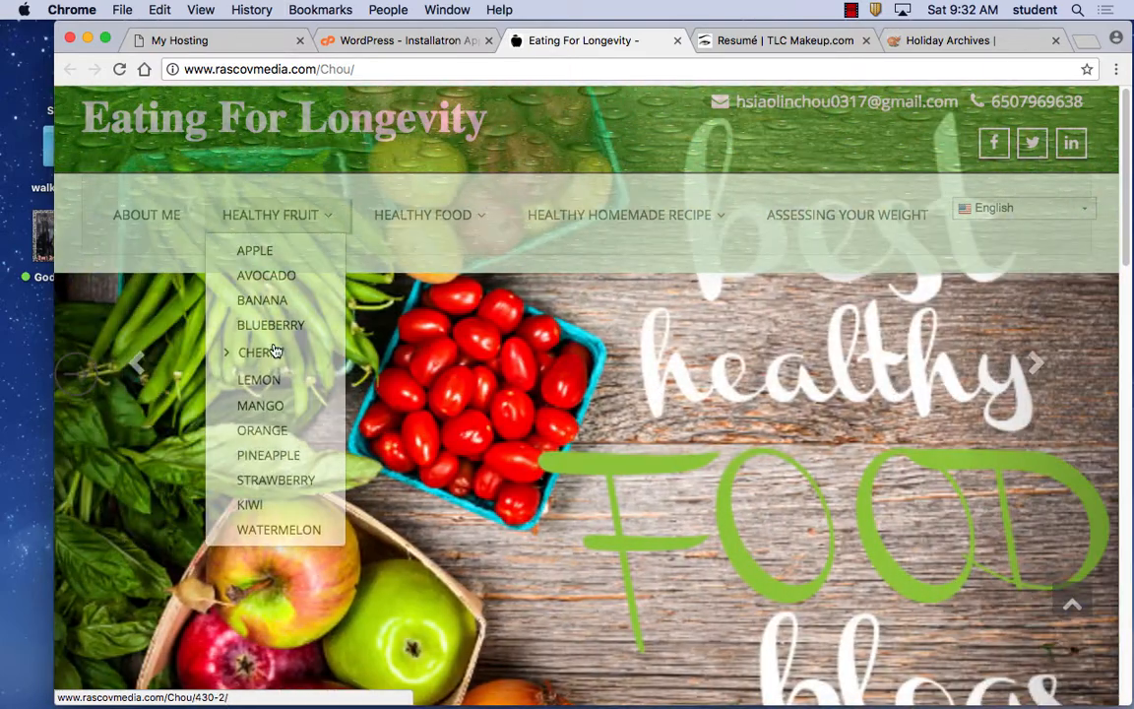
{"action": "left_click", "coordinate": [263, 352]}
{"action": "scroll", "coordinate": [476, 499], "scroll_direction": "down", "scroll_amount": 15}
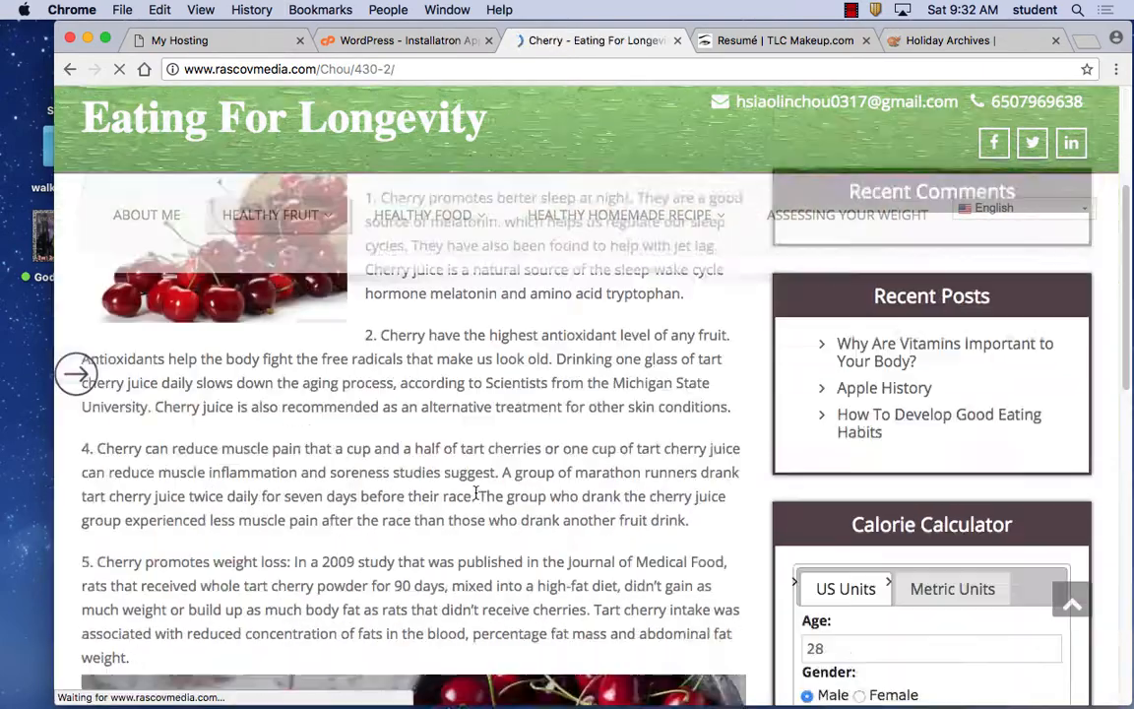
{"action": "scroll", "coordinate": [475, 499], "scroll_direction": "up", "scroll_amount": 10}
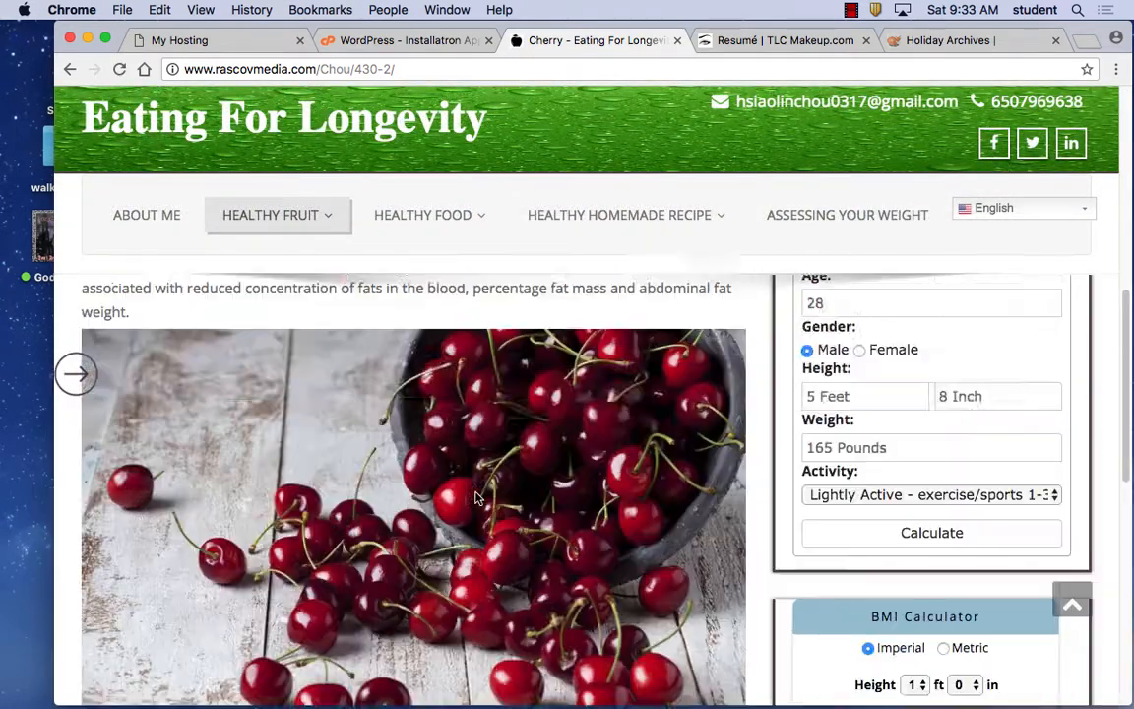
{"action": "scroll", "coordinate": [476, 499], "scroll_direction": "up", "scroll_amount": 3}
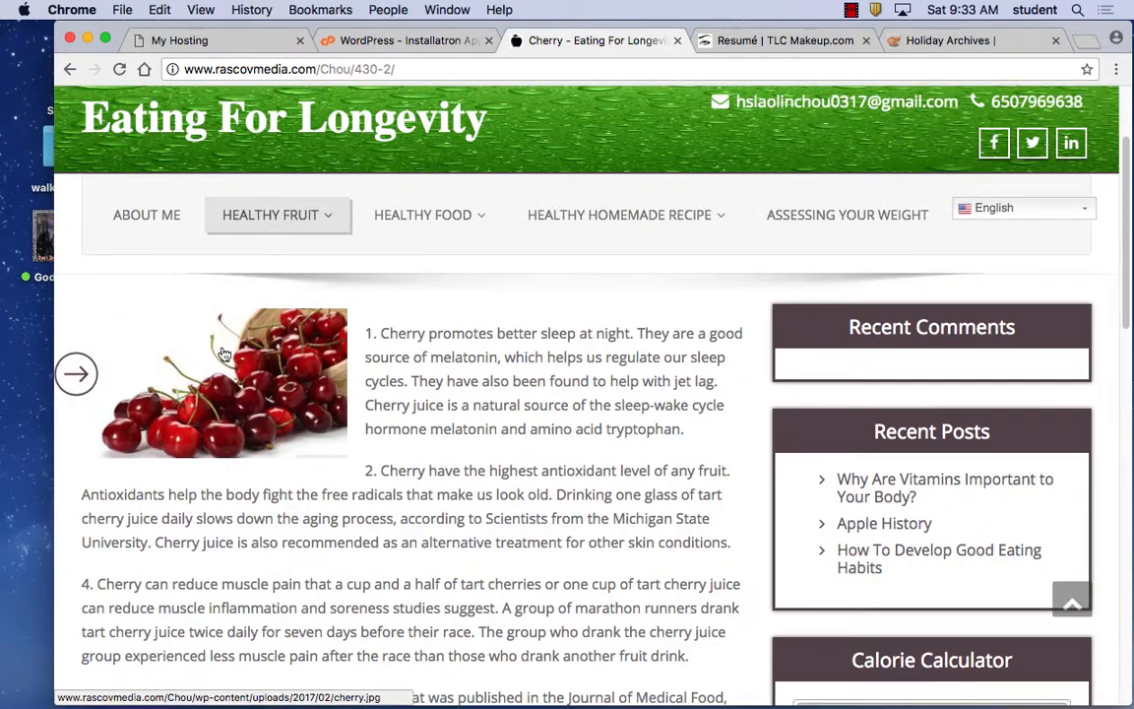
{"action": "left_click_drag", "start_coordinate": [531, 405], "coordinate": [441, 328]}
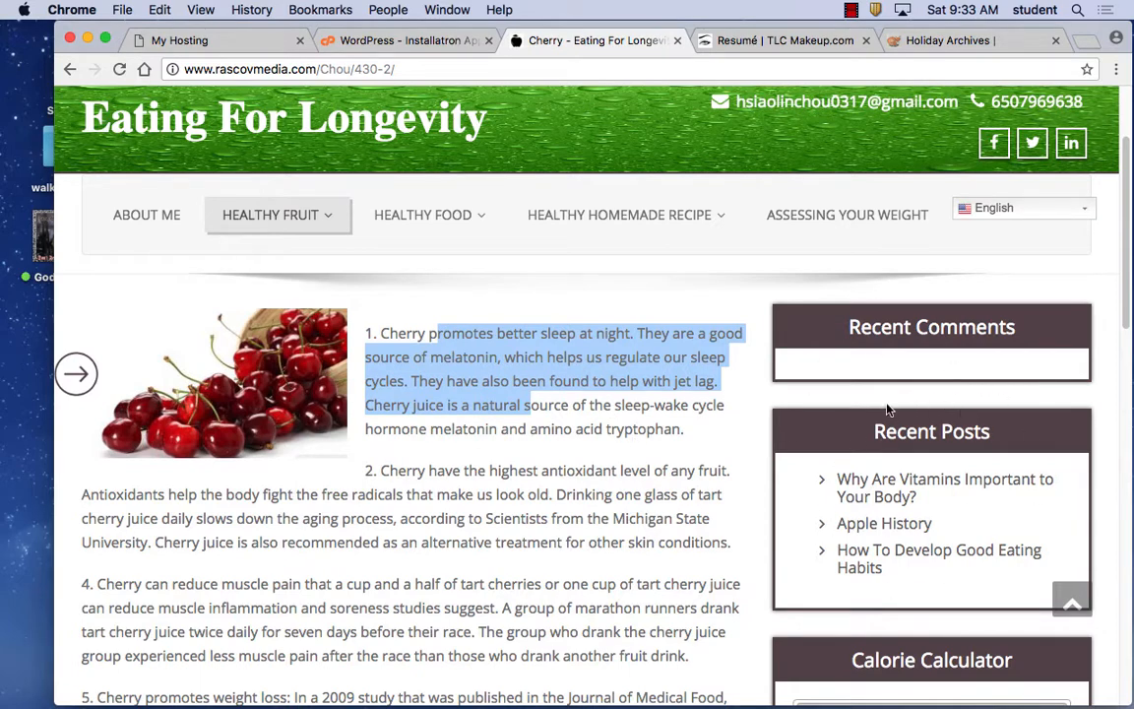
{"action": "scroll", "coordinate": [591, 426], "scroll_direction": "down", "scroll_amount": 5}
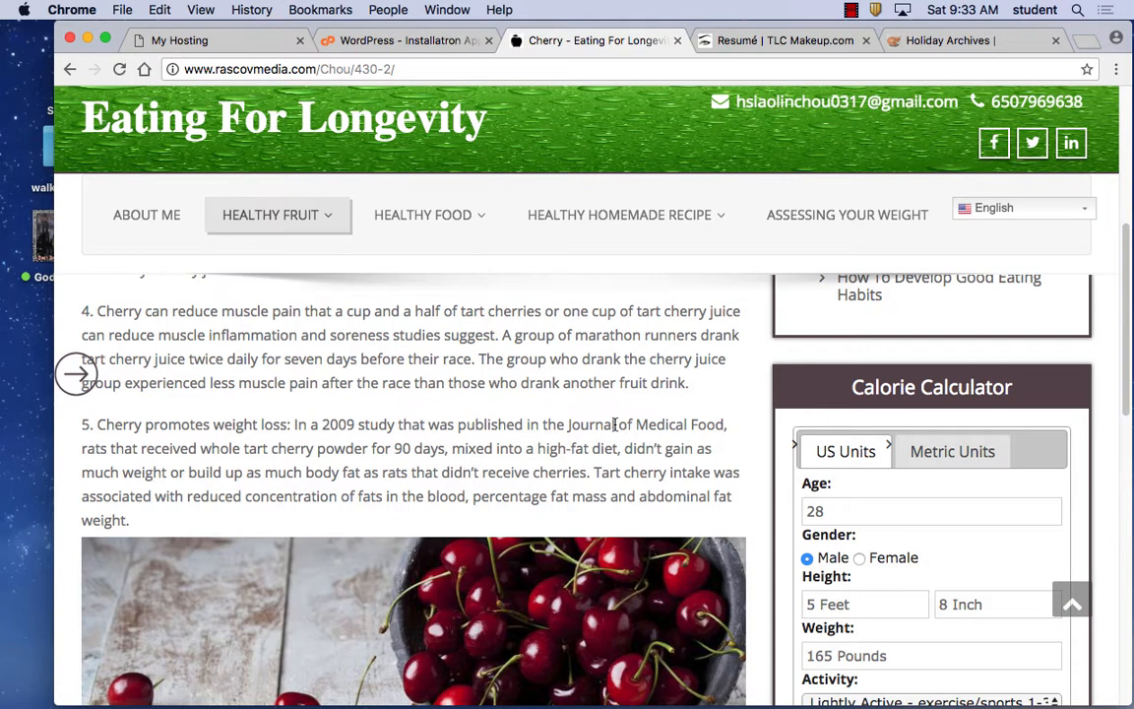
{"action": "scroll", "coordinate": [615, 424], "scroll_direction": "down", "scroll_amount": 7}
{"action": "scroll", "coordinate": [689, 414], "scroll_direction": "up", "scroll_amount": 2}
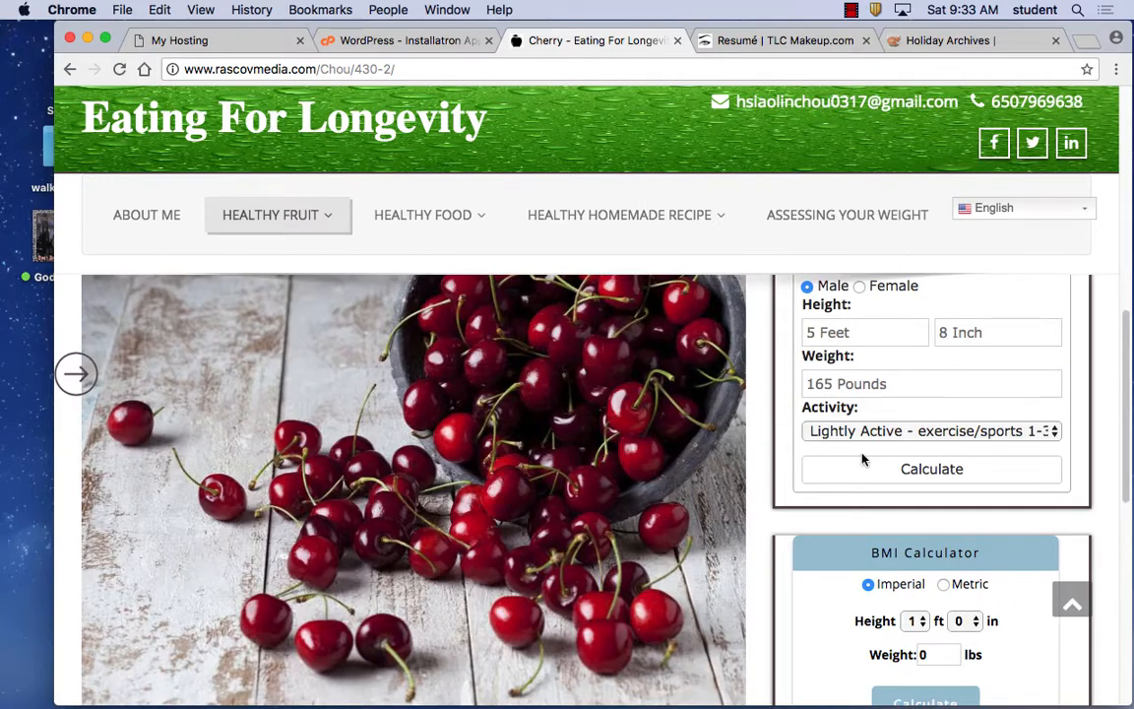
{"action": "scroll", "coordinate": [335, 379], "scroll_direction": "up", "scroll_amount": 12}
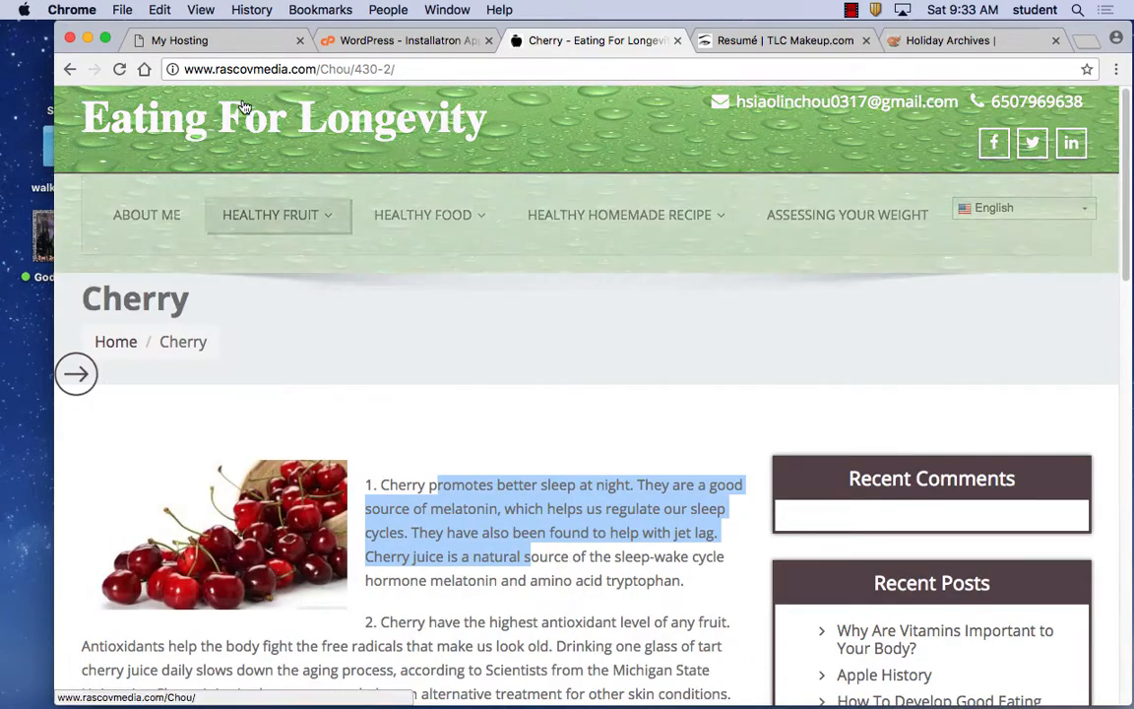
Return to the WordPress installs list and open the live Flat Banana Land site.
{"action": "left_click", "coordinate": [404, 40]}
{"action": "scroll", "coordinate": [601, 448], "scroll_direction": "down", "scroll_amount": 1}
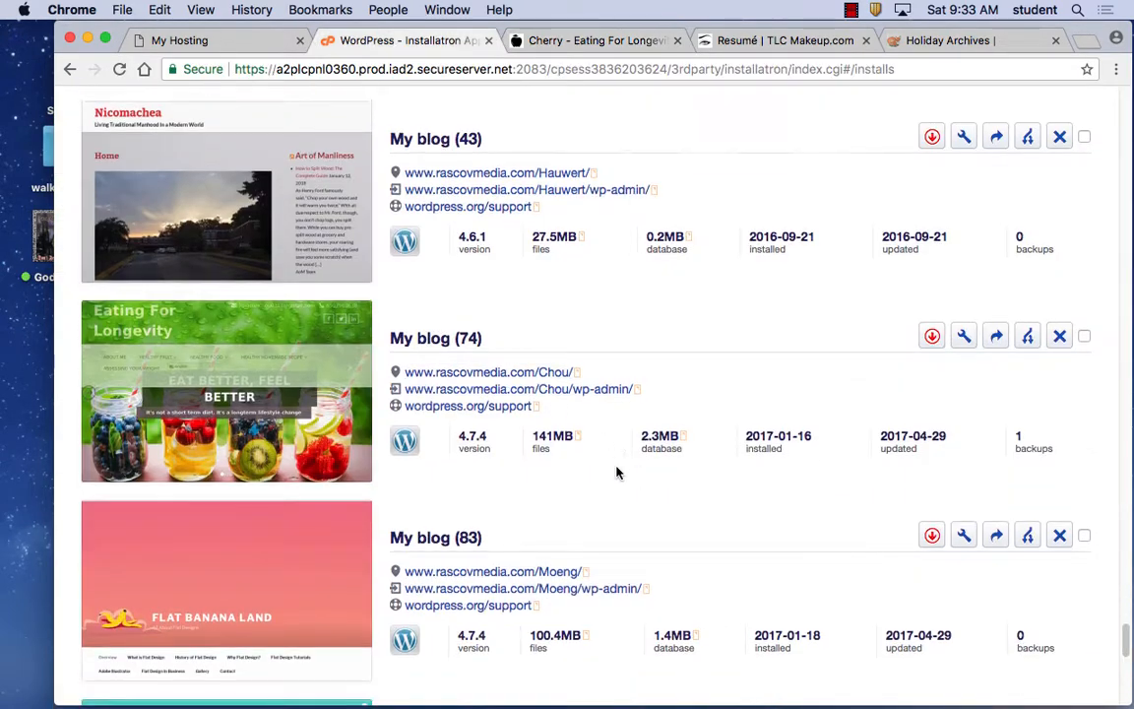
{"action": "scroll", "coordinate": [618, 472], "scroll_direction": "down", "scroll_amount": 5}
{"action": "scroll", "coordinate": [617, 469], "scroll_direction": "up", "scroll_amount": 1}
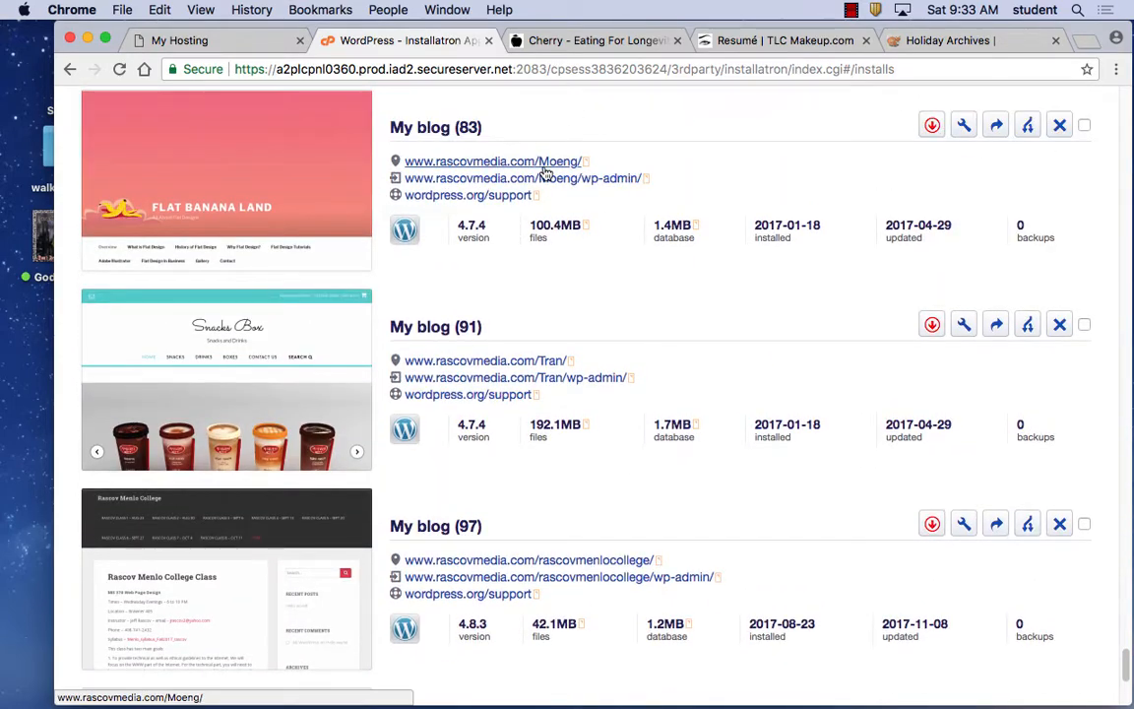
{"action": "left_click", "coordinate": [544, 164]}
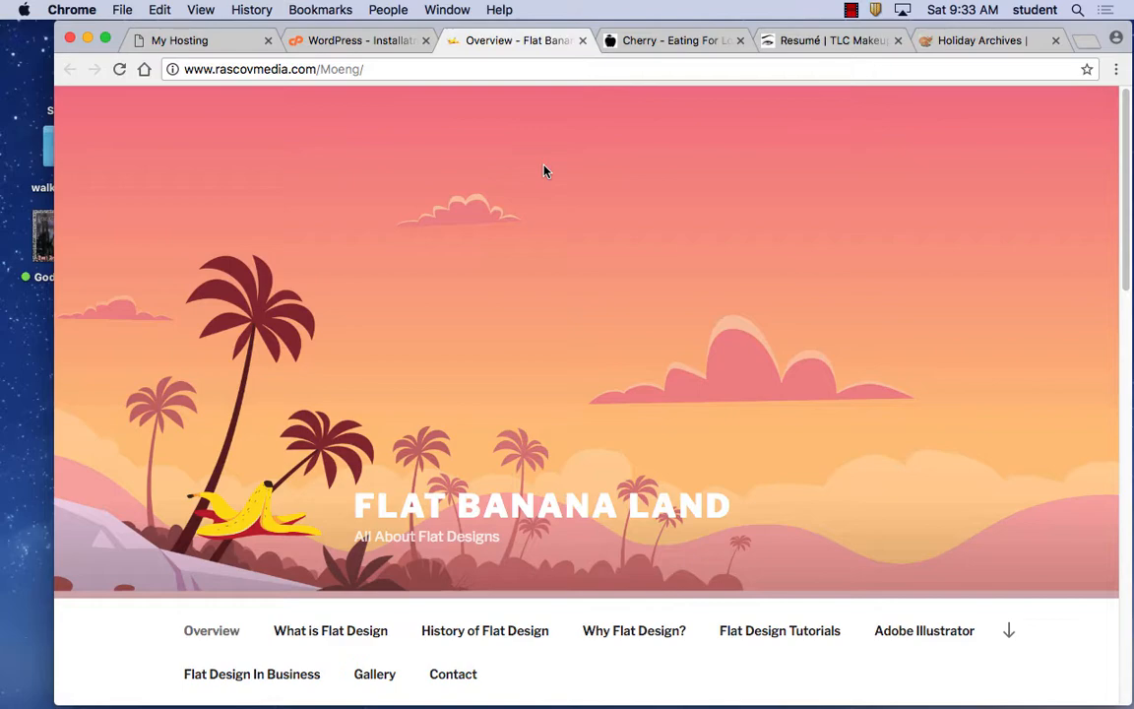
Read through Flat Banana Land's History of Flat Design page, then return to the installs list.
{"action": "left_click", "coordinate": [354, 637]}
{"action": "scroll", "coordinate": [596, 495], "scroll_direction": "down", "scroll_amount": 15}
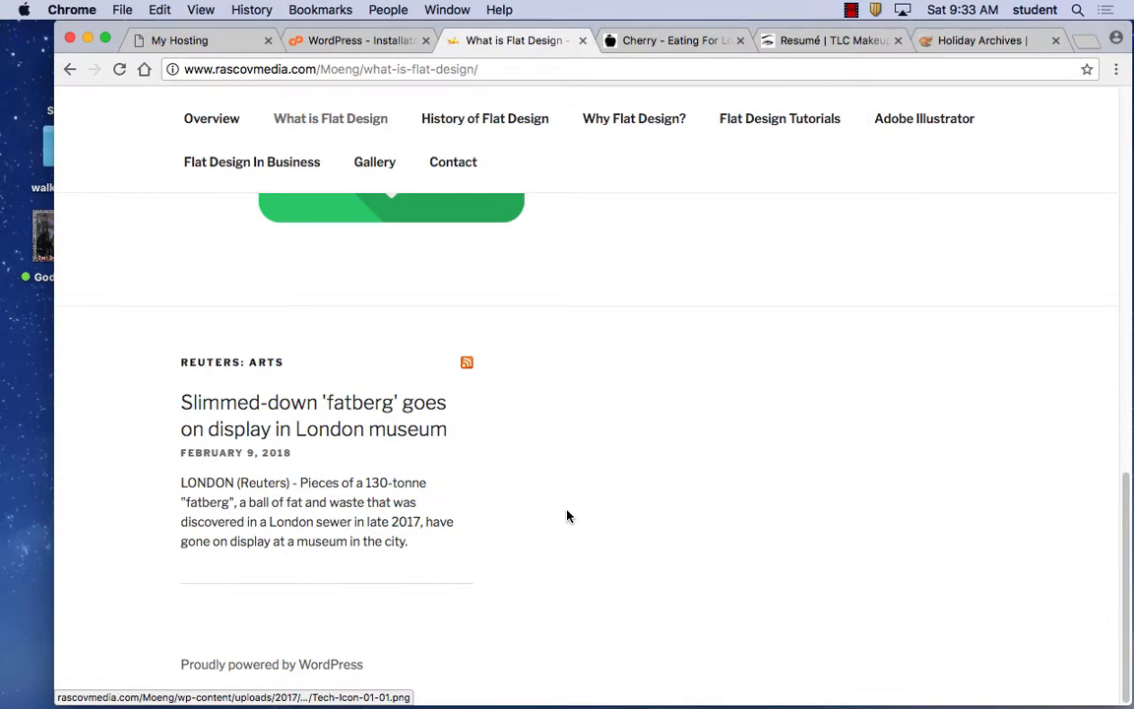
{"action": "scroll", "coordinate": [567, 517], "scroll_direction": "up", "scroll_amount": 12}
{"action": "scroll", "coordinate": [567, 493], "scroll_direction": "down", "scroll_amount": 4}
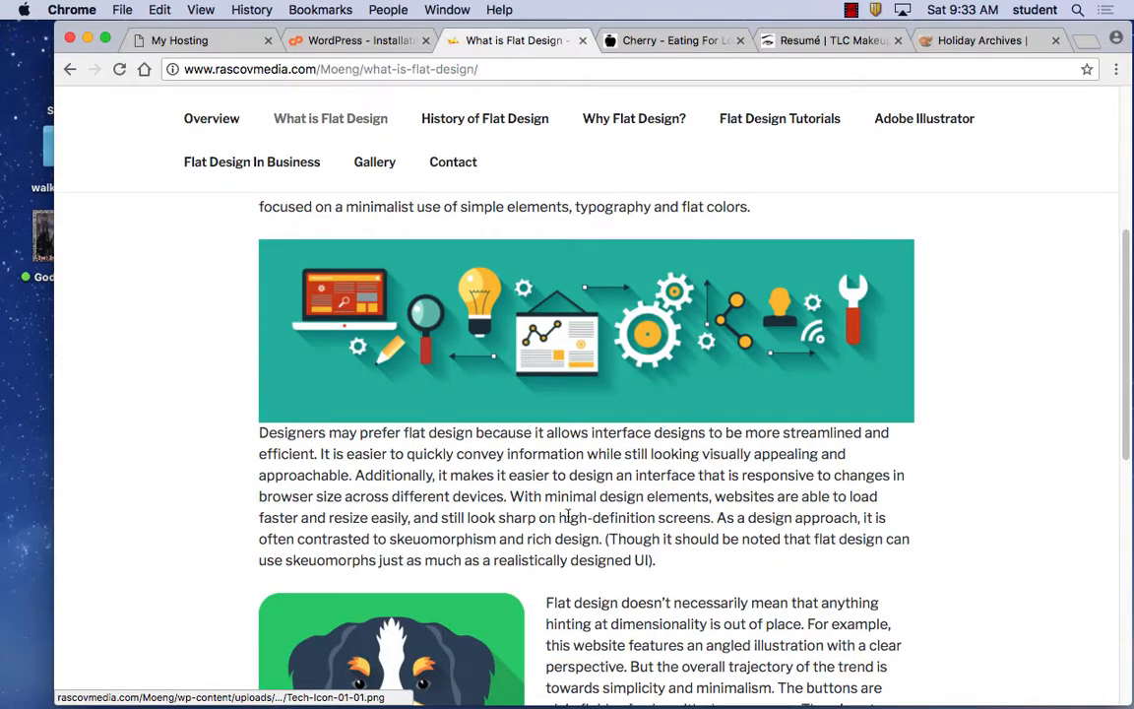
{"action": "scroll", "coordinate": [551, 433], "scroll_direction": "down", "scroll_amount": 5}
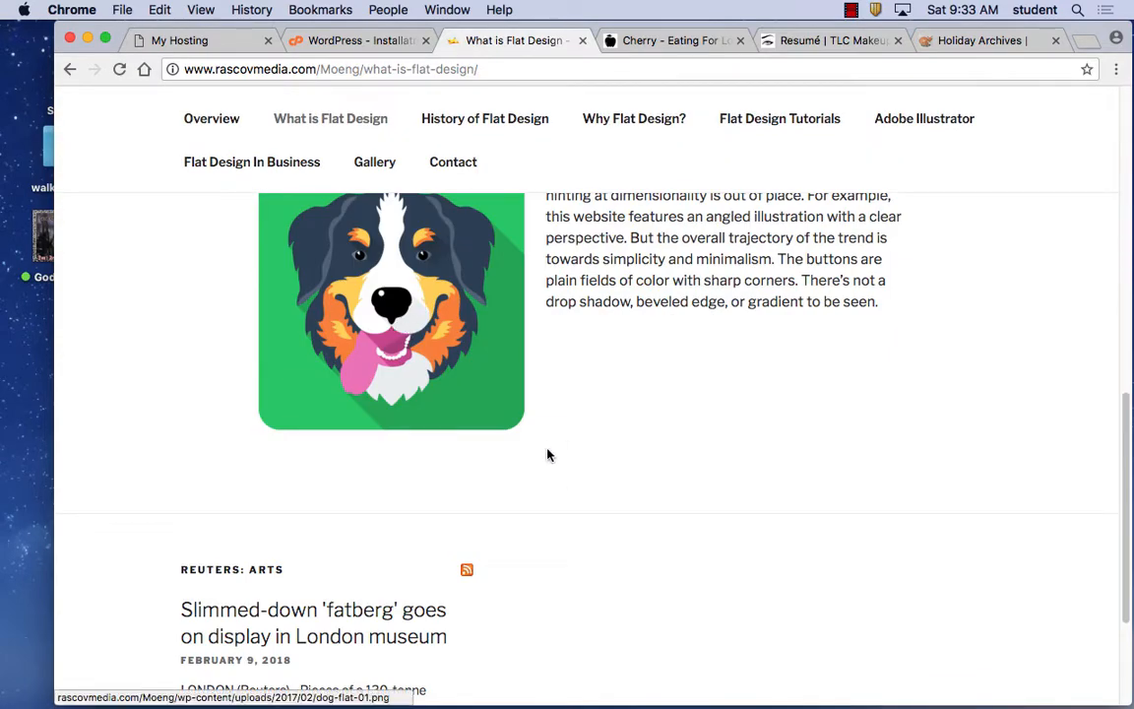
{"action": "scroll", "coordinate": [548, 455], "scroll_direction": "up", "scroll_amount": 10}
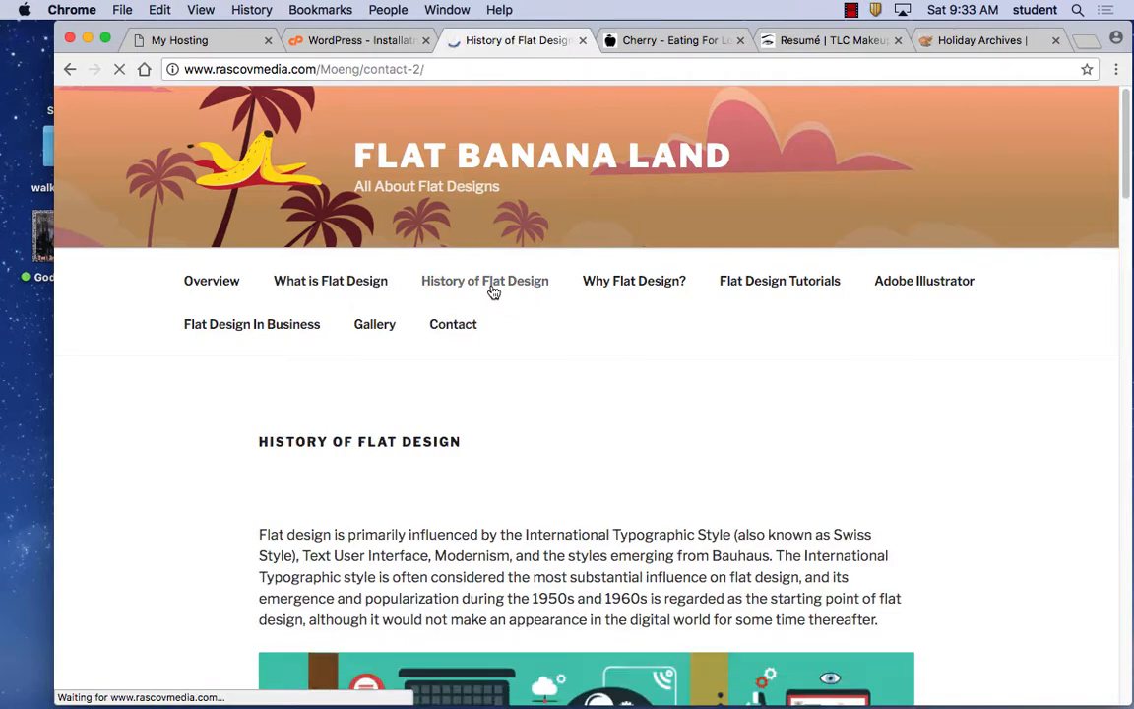
{"action": "scroll", "coordinate": [626, 371], "scroll_direction": "down", "scroll_amount": 3}
{"action": "scroll", "coordinate": [625, 365], "scroll_direction": "down", "scroll_amount": 15}
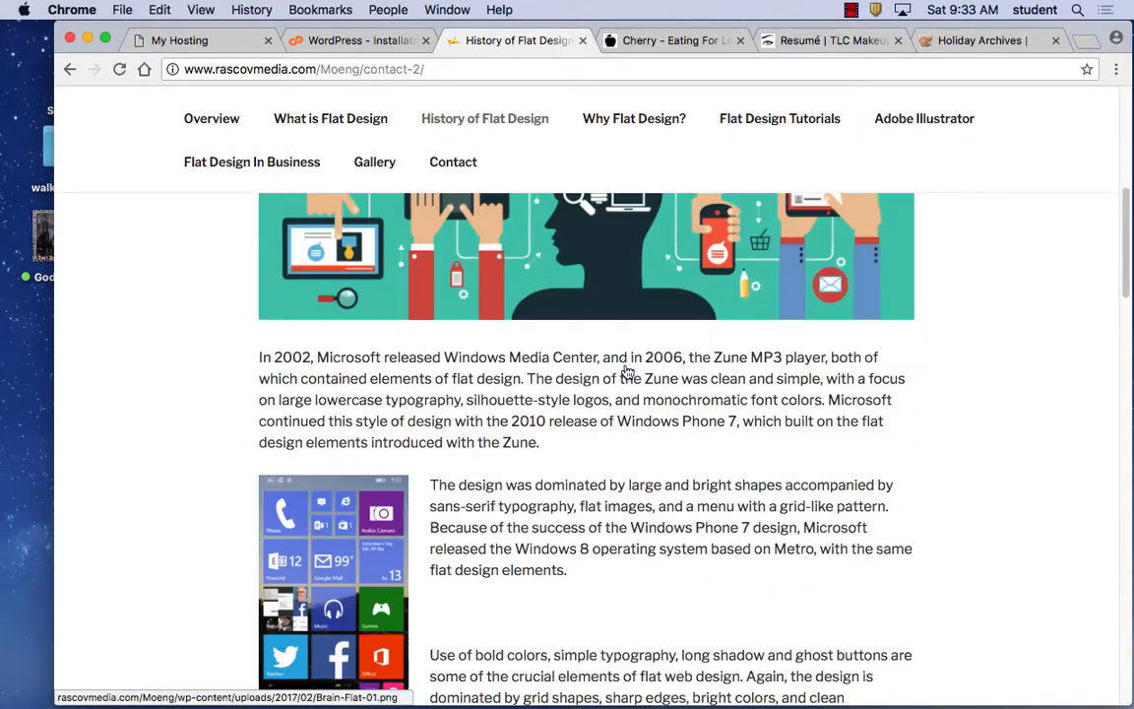
{"action": "scroll", "coordinate": [625, 370], "scroll_direction": "down", "scroll_amount": 12}
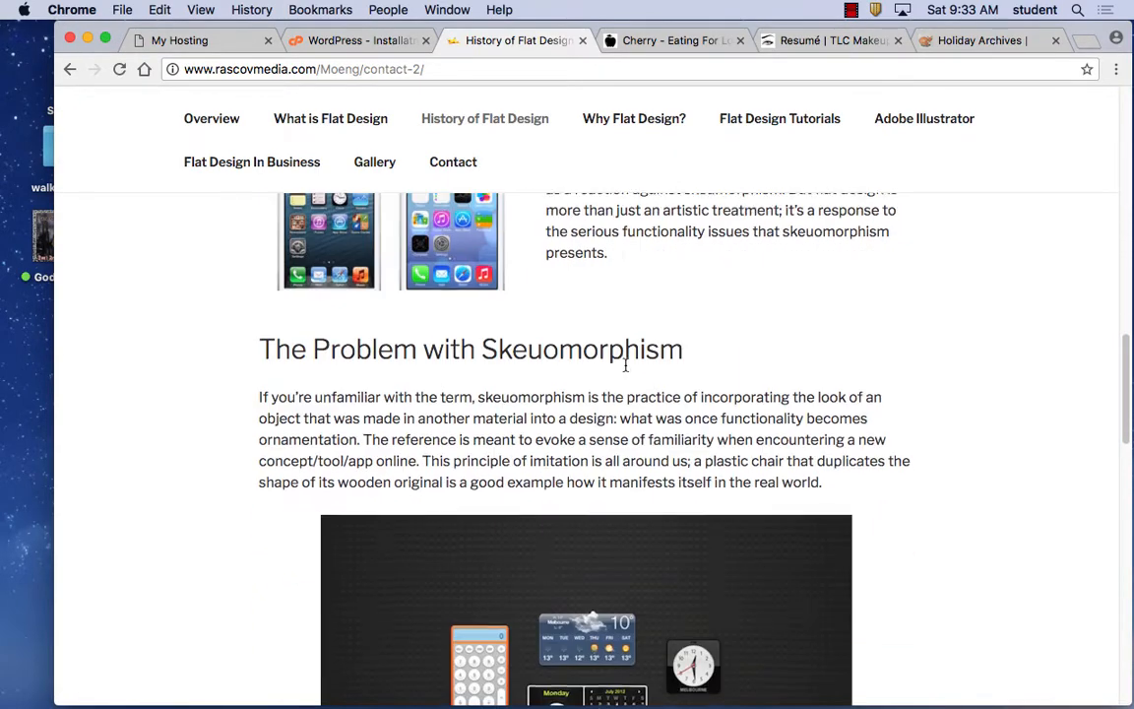
{"action": "scroll", "coordinate": [628, 369], "scroll_direction": "up", "scroll_amount": 20}
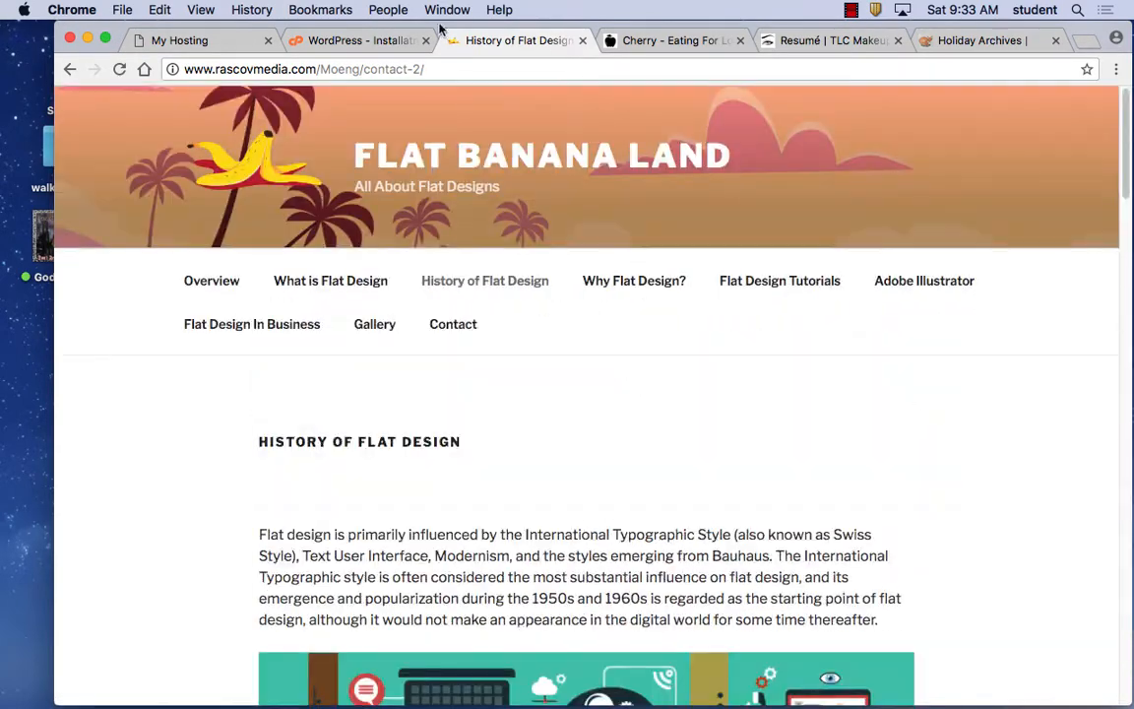
{"action": "left_click", "coordinate": [402, 44]}
Glance at the GoDaddy hosting account overview, then come back to the installed applications list.
{"action": "scroll", "coordinate": [608, 541], "scroll_direction": "up", "scroll_amount": 7}
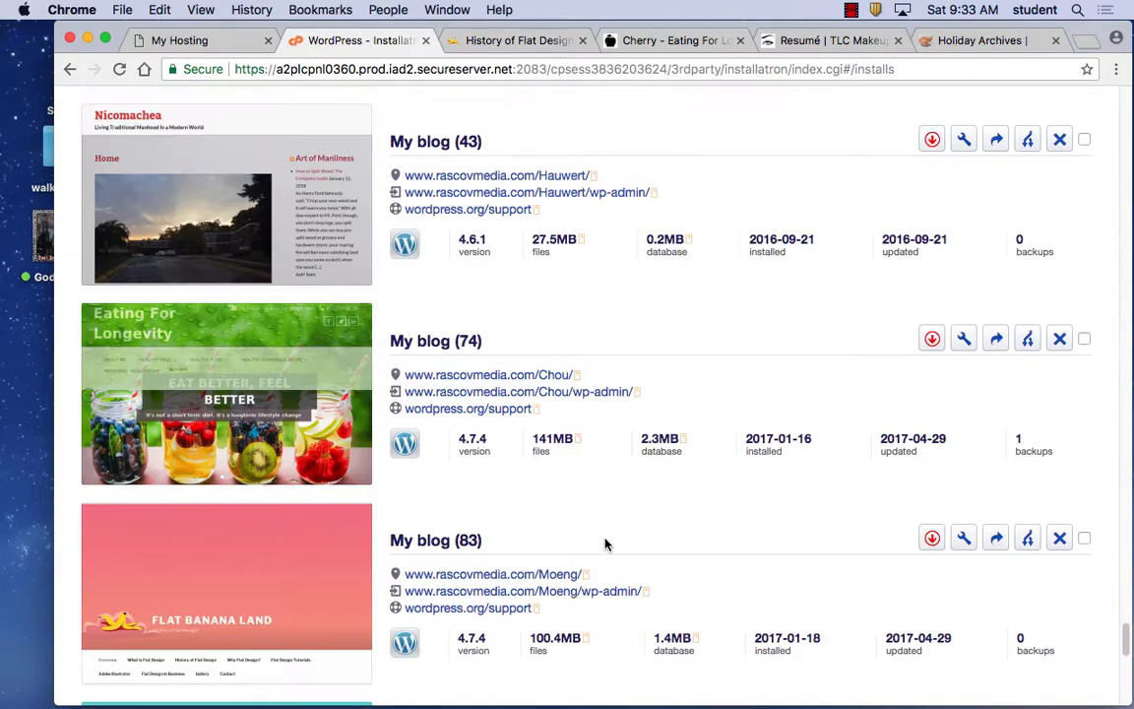
{"action": "scroll", "coordinate": [606, 542], "scroll_direction": "up", "scroll_amount": 7}
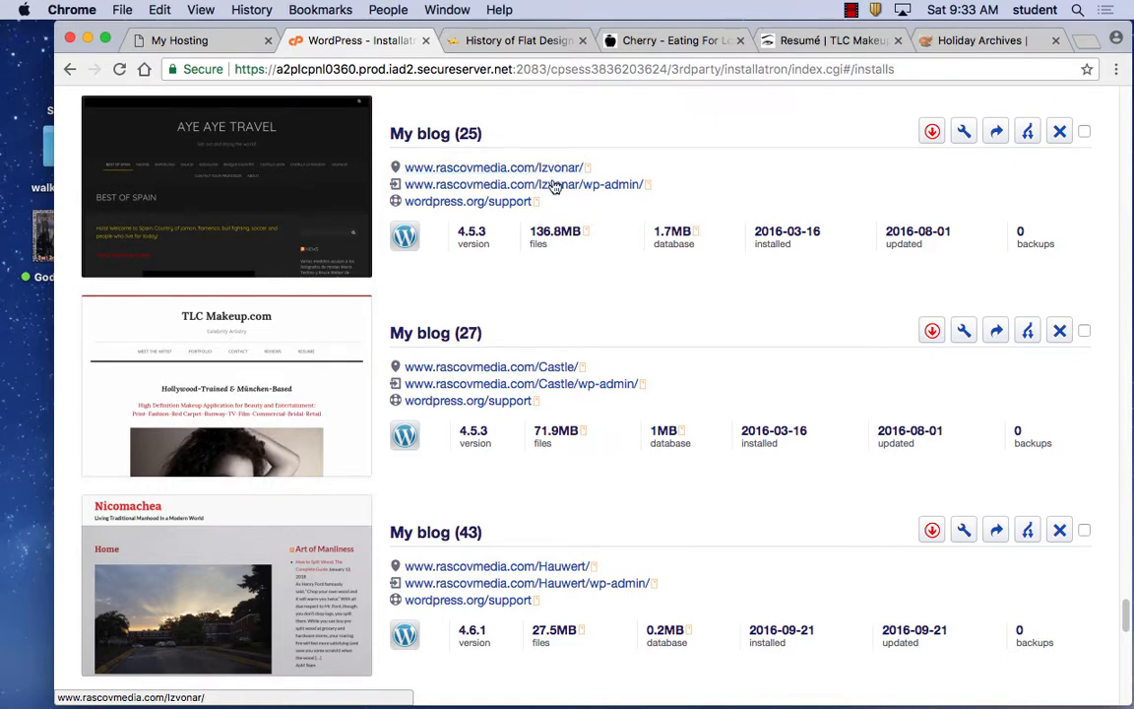
{"action": "scroll", "coordinate": [640, 364], "scroll_direction": "down", "scroll_amount": 15}
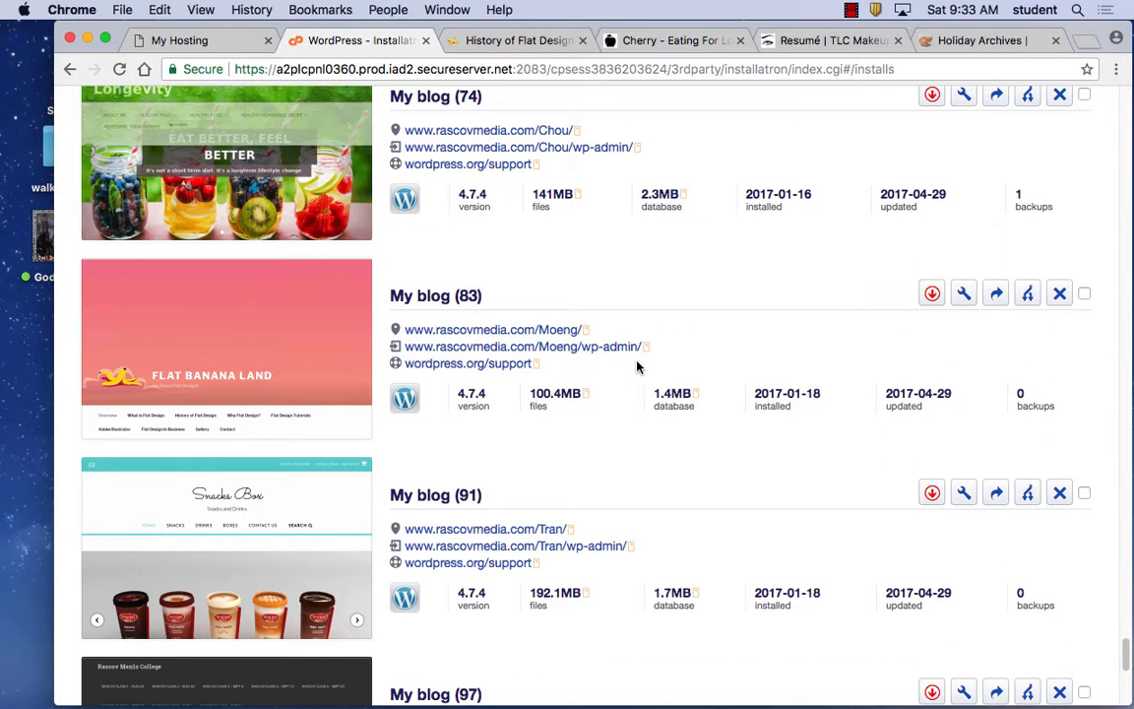
{"action": "scroll", "coordinate": [637, 368], "scroll_direction": "down", "scroll_amount": 5}
{"action": "left_click", "coordinate": [224, 47]}
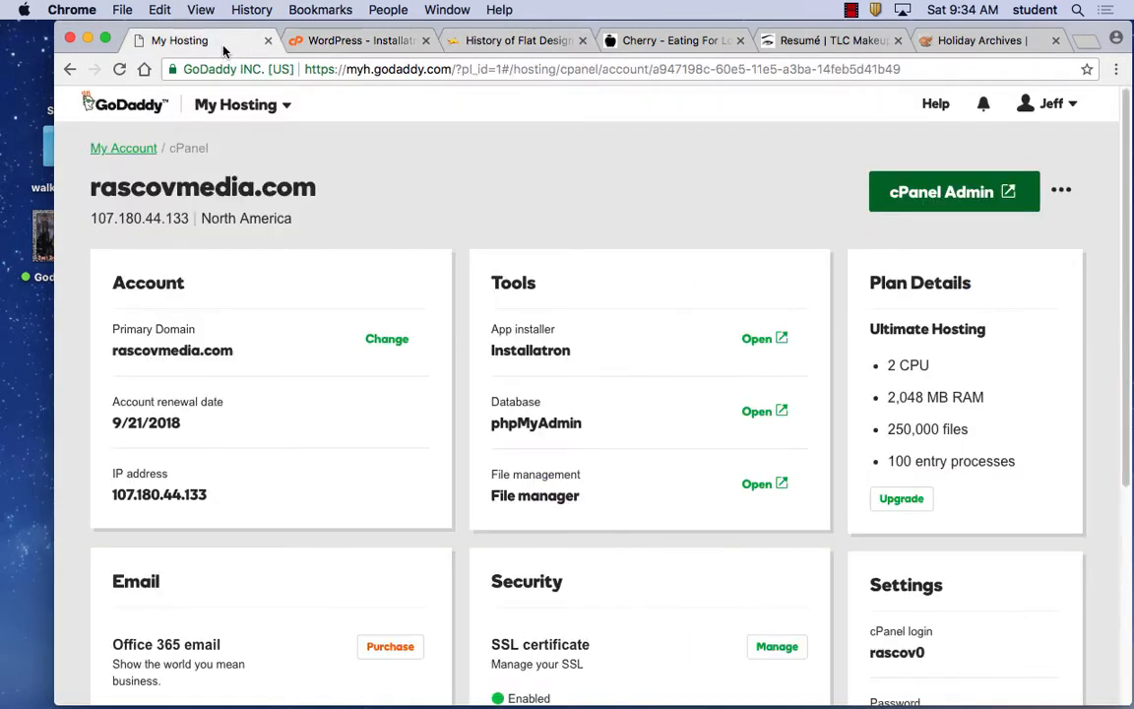
{"action": "left_click", "coordinate": [380, 41]}
Scroll through the installed WordPress blogs on rascovmedia.com.
{"action": "scroll", "coordinate": [591, 339], "scroll_direction": "up", "scroll_amount": 5}
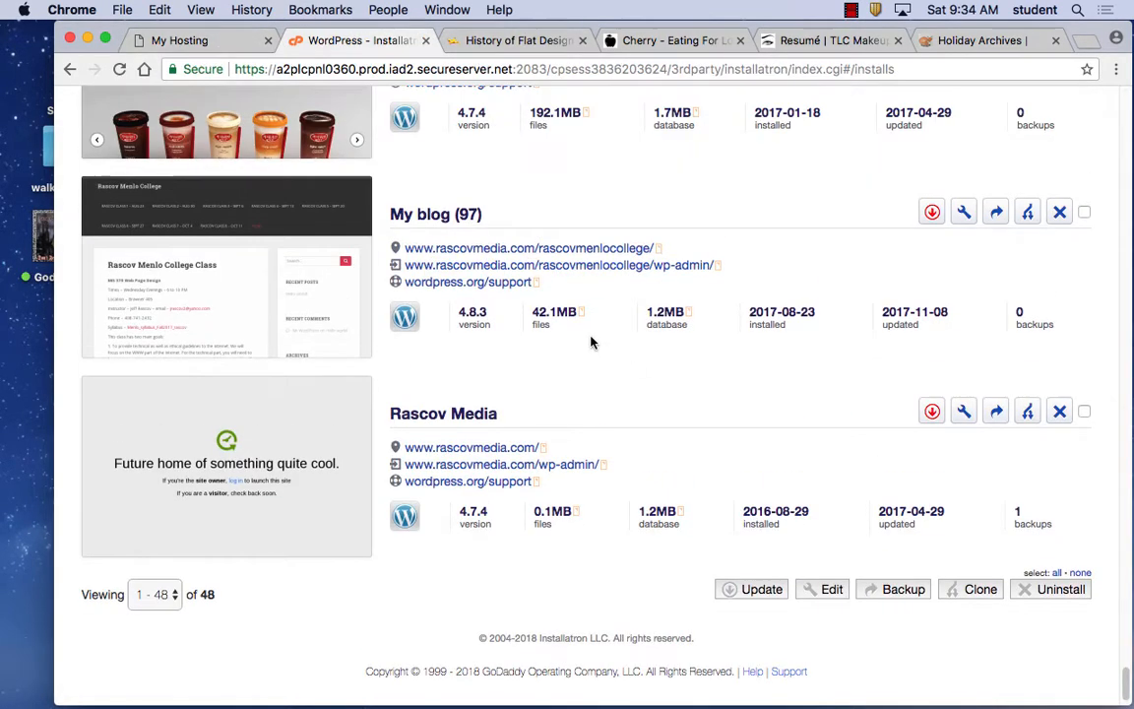
{"action": "scroll", "coordinate": [592, 342], "scroll_direction": "up", "scroll_amount": 5}
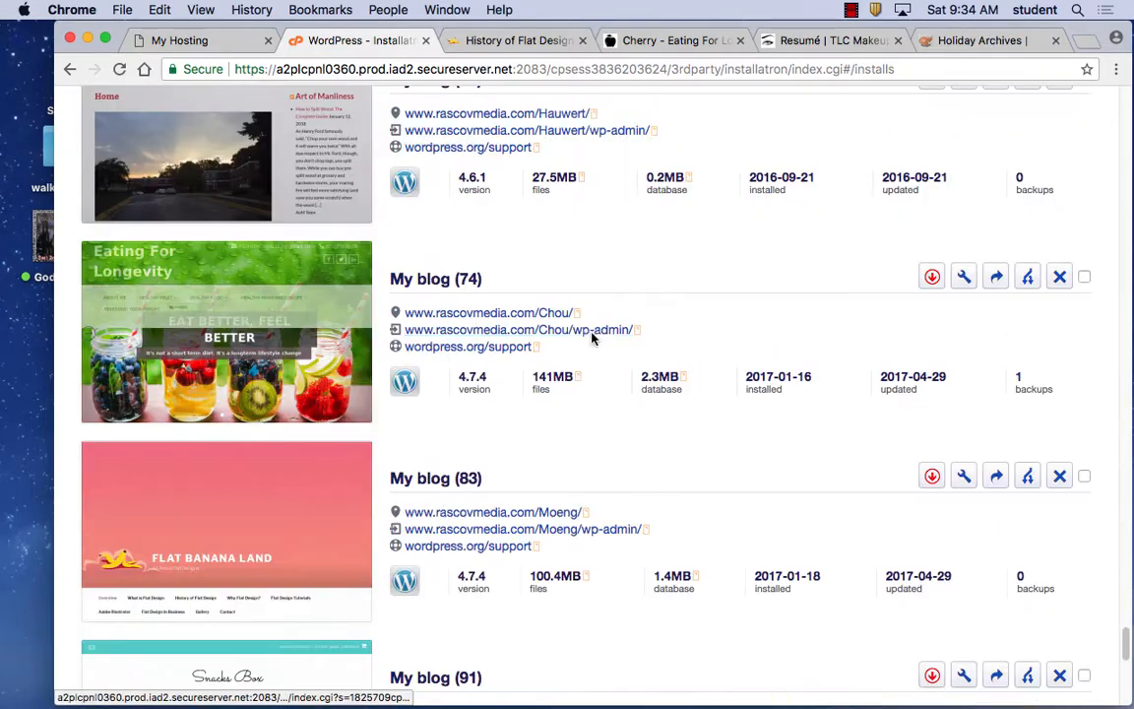
{"action": "scroll", "coordinate": [594, 340], "scroll_direction": "up", "scroll_amount": 6}
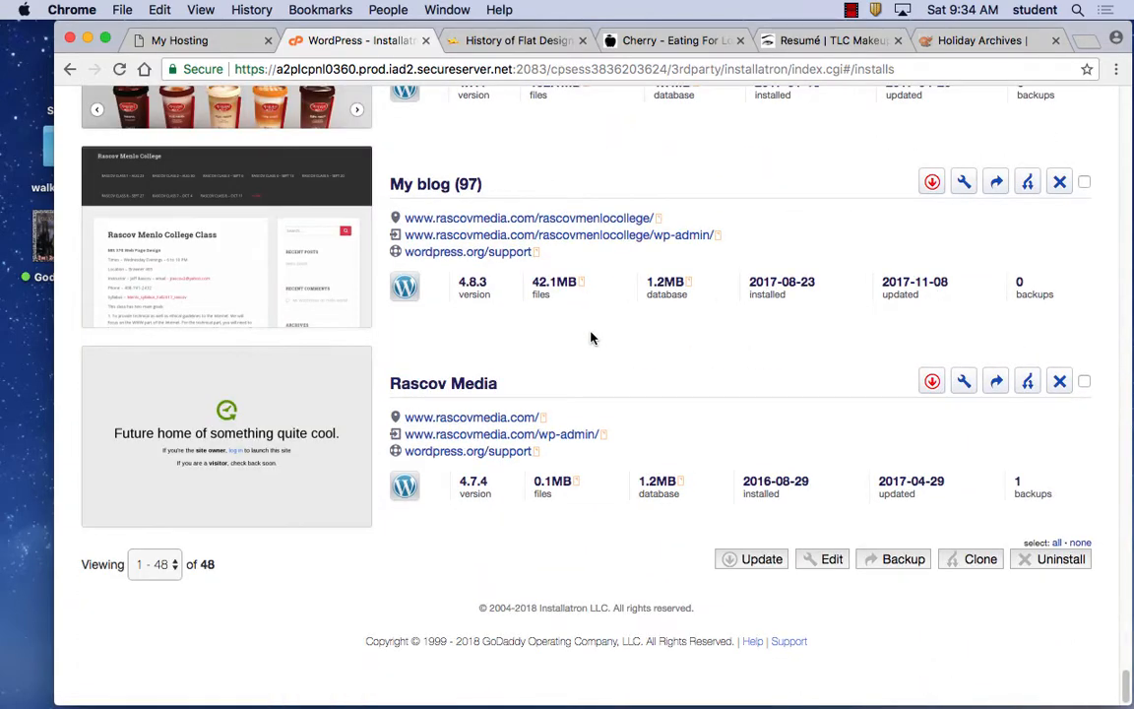
{"action": "scroll", "coordinate": [591, 336], "scroll_direction": "up", "scroll_amount": 15}
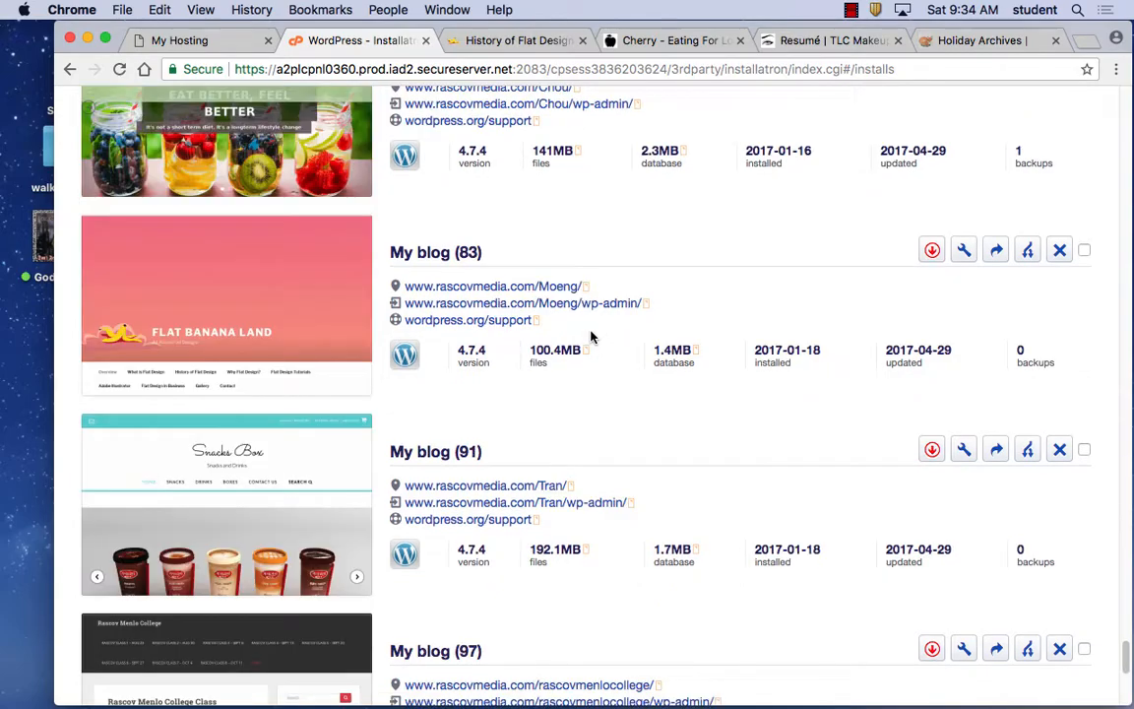
{"action": "scroll", "coordinate": [591, 337], "scroll_direction": "up", "scroll_amount": 20}
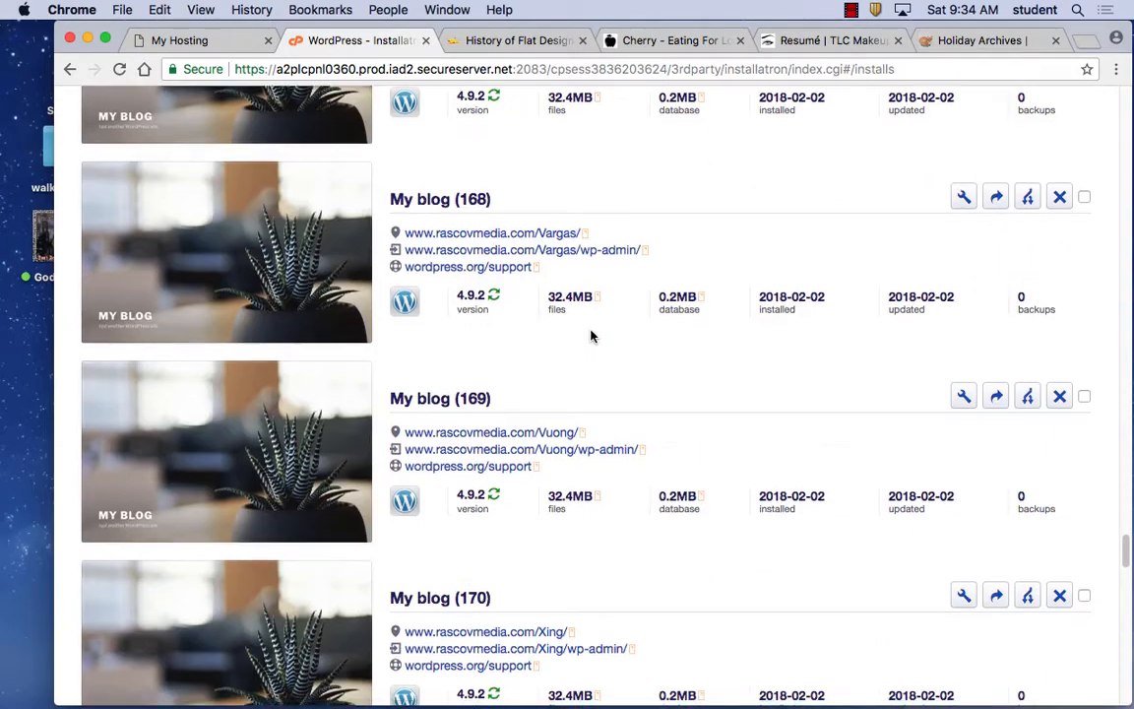
{"action": "scroll", "coordinate": [591, 337], "scroll_direction": "down", "scroll_amount": 8}
{"action": "scroll", "coordinate": [591, 337], "scroll_direction": "up", "scroll_amount": 8}
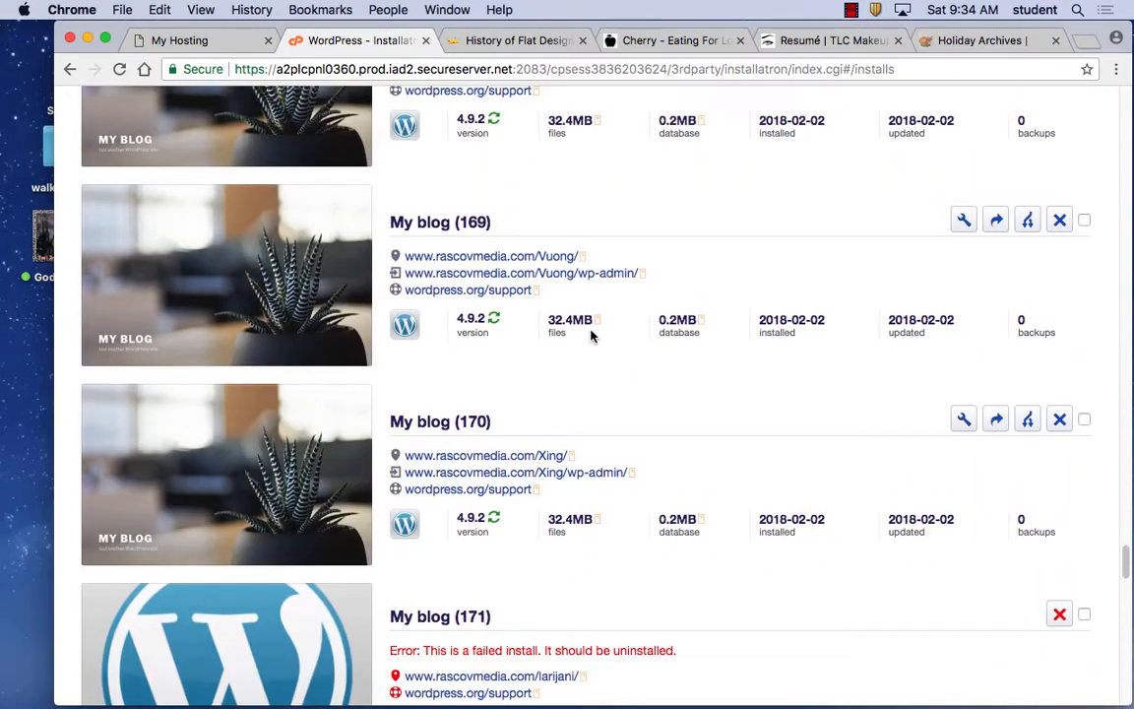
{"action": "scroll", "coordinate": [590, 335], "scroll_direction": "up", "scroll_amount": 13}
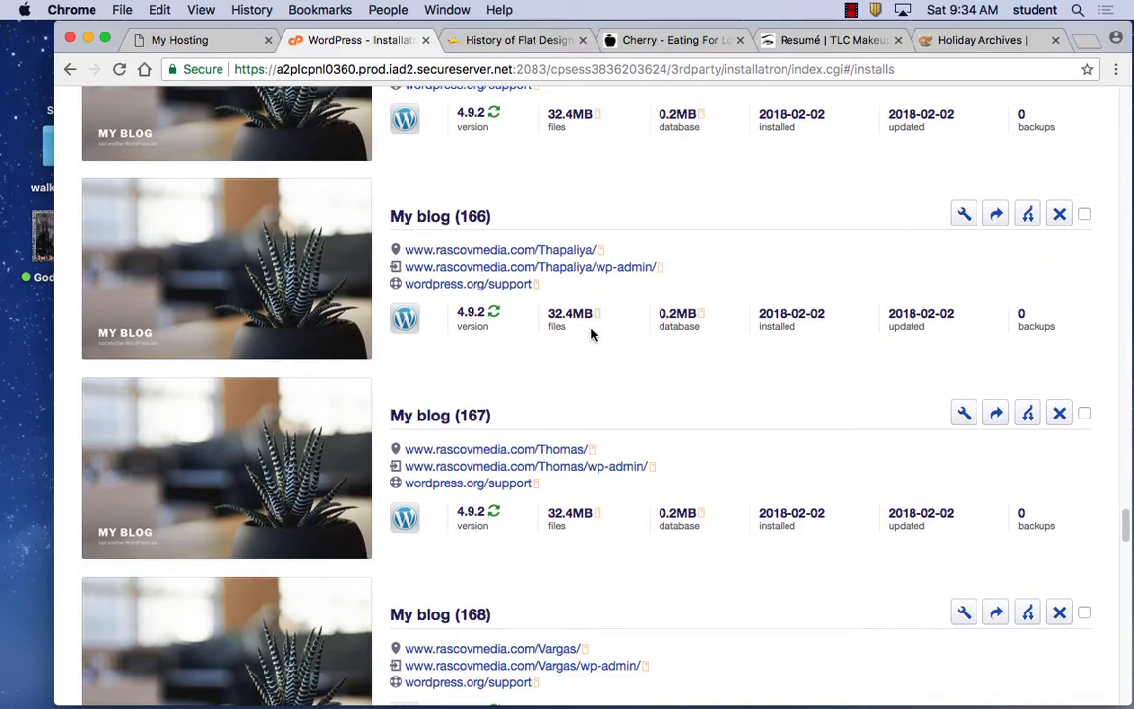
{"action": "scroll", "coordinate": [591, 335], "scroll_direction": "up", "scroll_amount": 17}
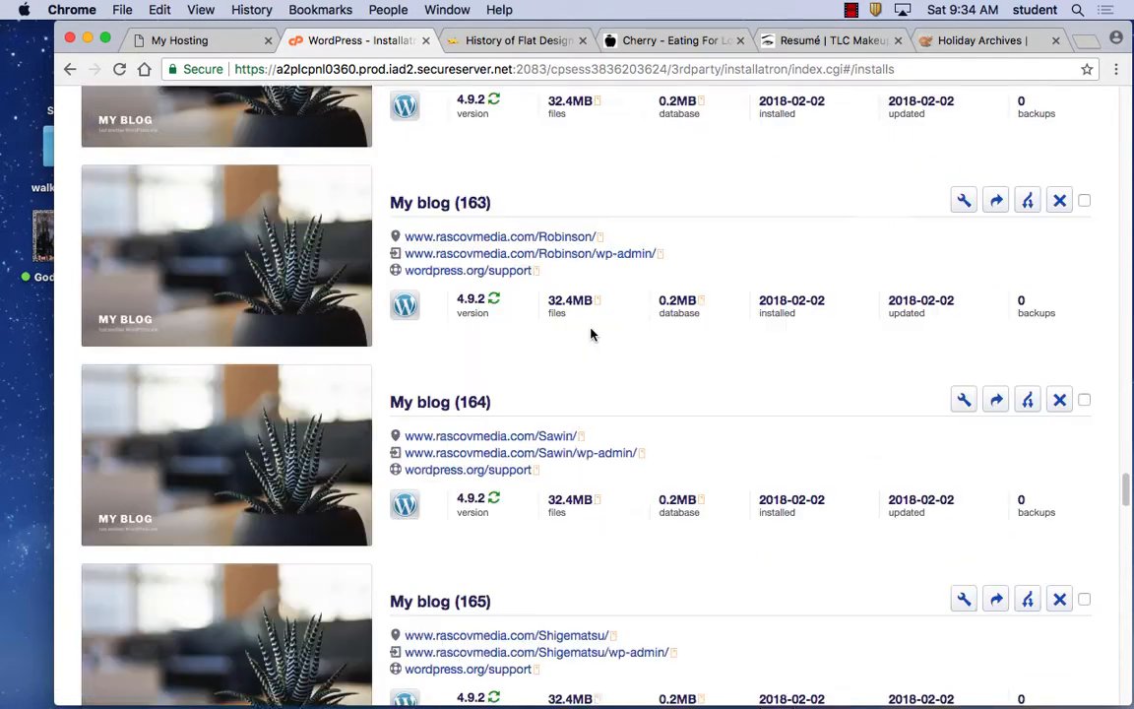
{"action": "scroll", "coordinate": [591, 335], "scroll_direction": "up", "scroll_amount": 11}
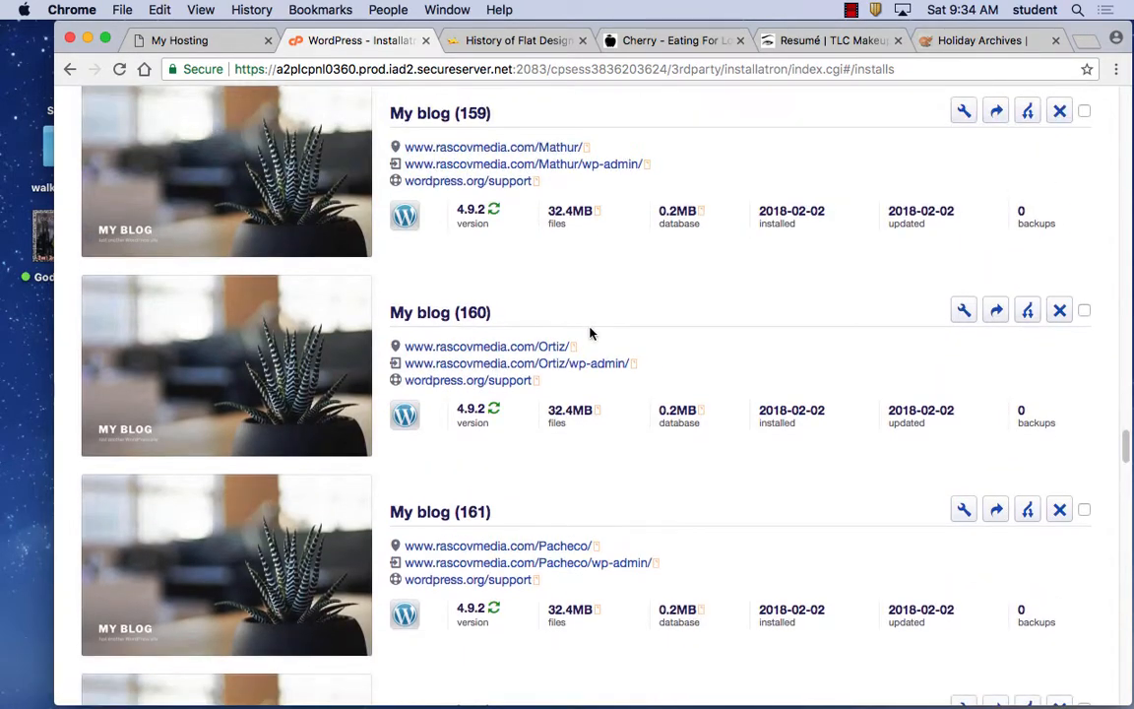
{"action": "scroll", "coordinate": [590, 334], "scroll_direction": "up", "scroll_amount": 6}
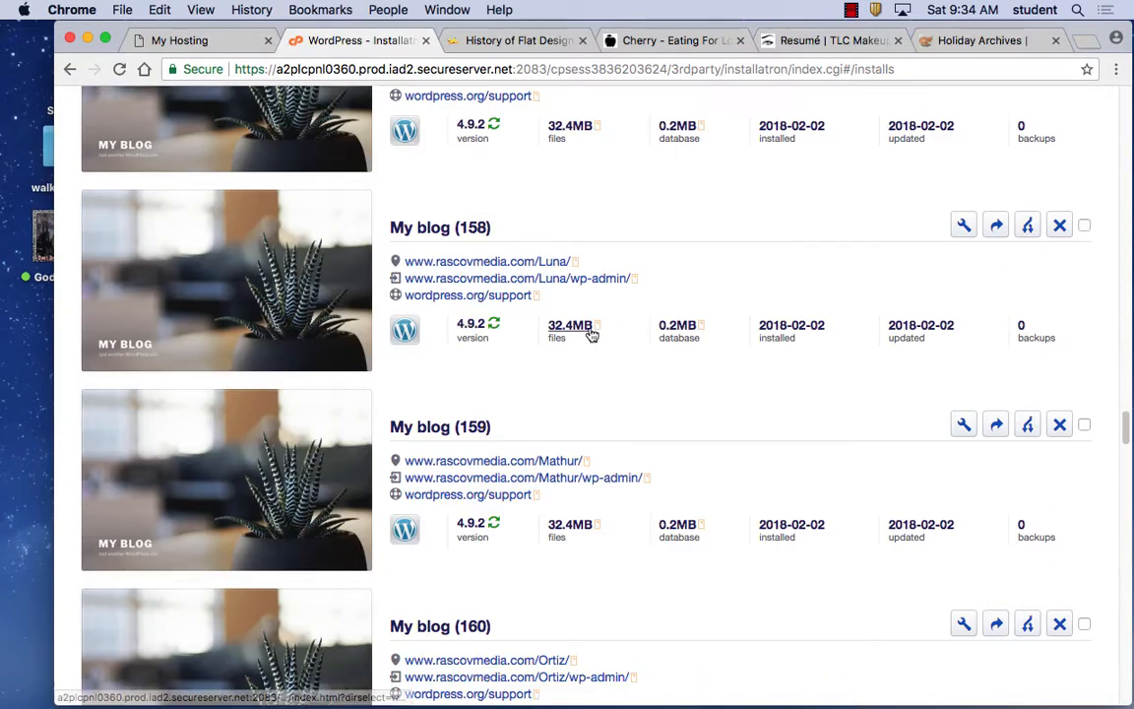
{"action": "scroll", "coordinate": [590, 333], "scroll_direction": "up", "scroll_amount": 15}
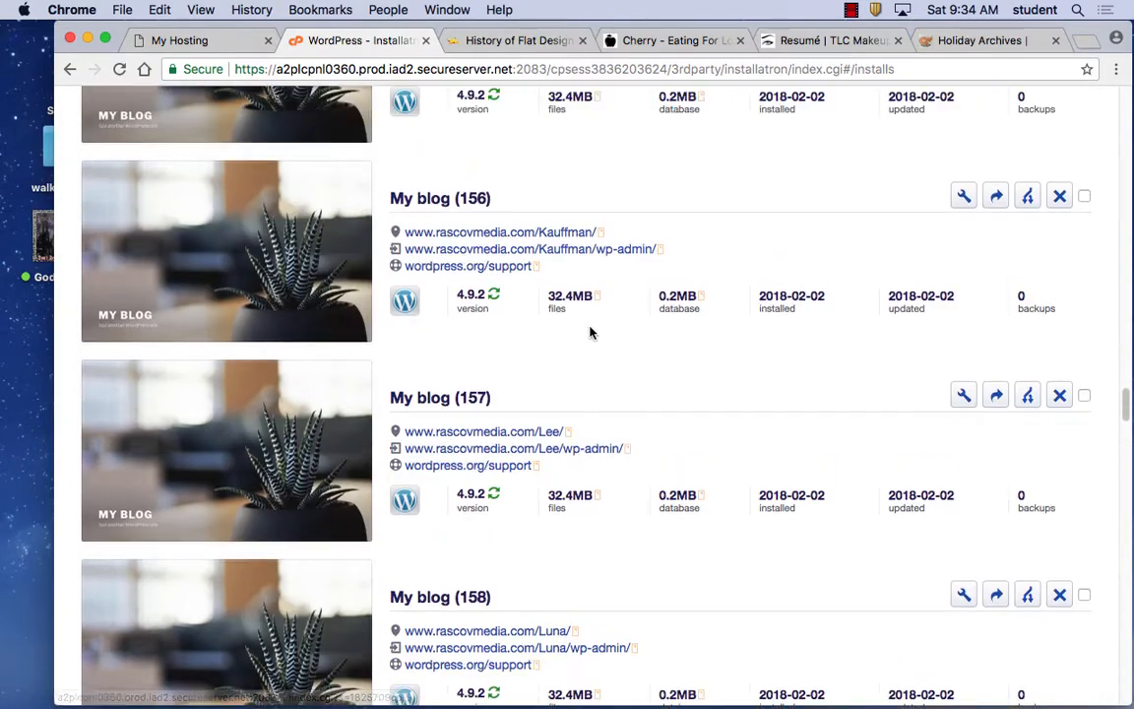
{"action": "scroll", "coordinate": [591, 332], "scroll_direction": "up", "scroll_amount": 10}
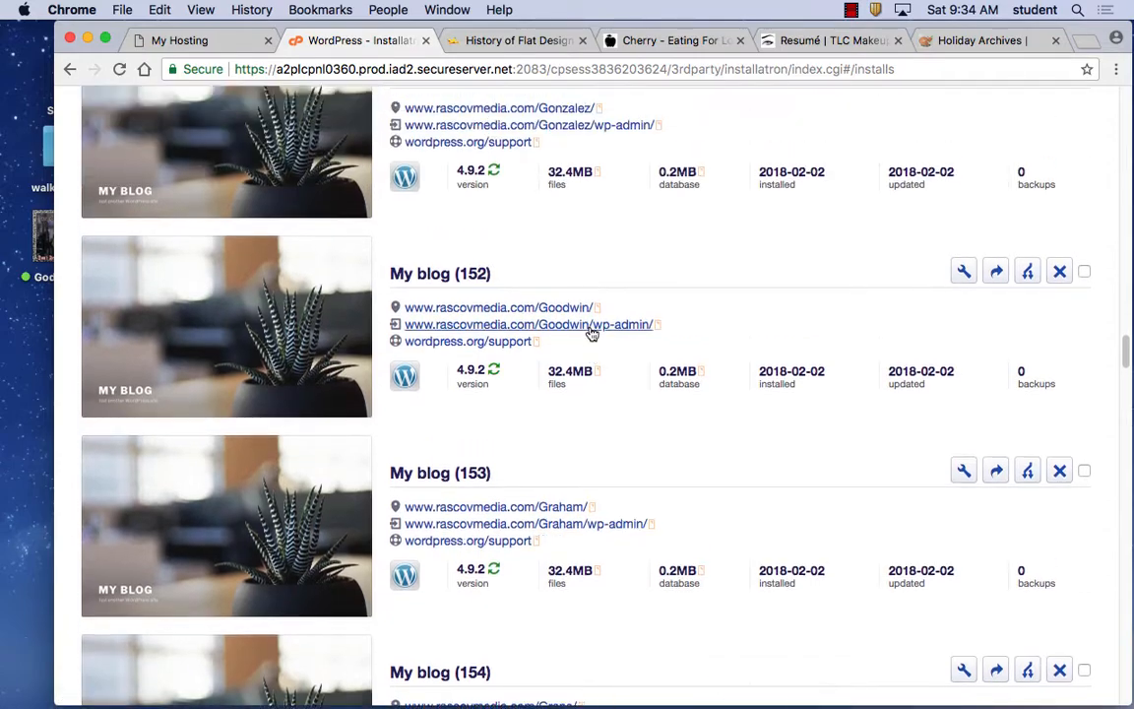
{"action": "scroll", "coordinate": [591, 333], "scroll_direction": "up", "scroll_amount": 12}
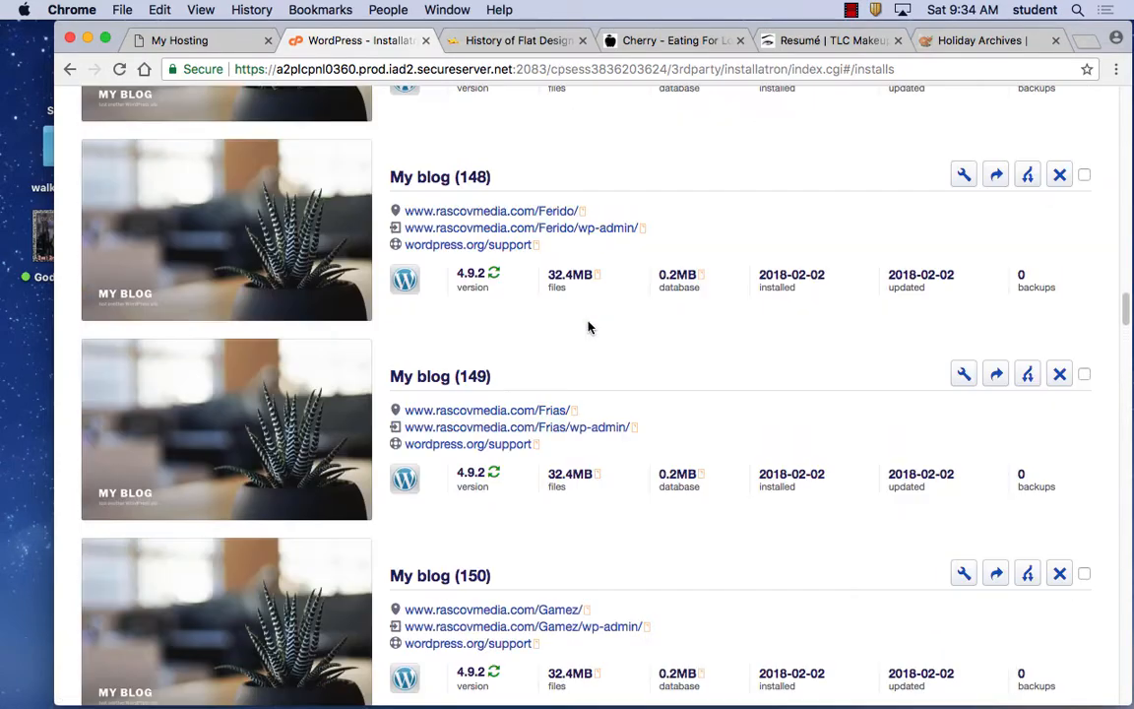
{"action": "scroll", "coordinate": [589, 325], "scroll_direction": "up", "scroll_amount": 5}
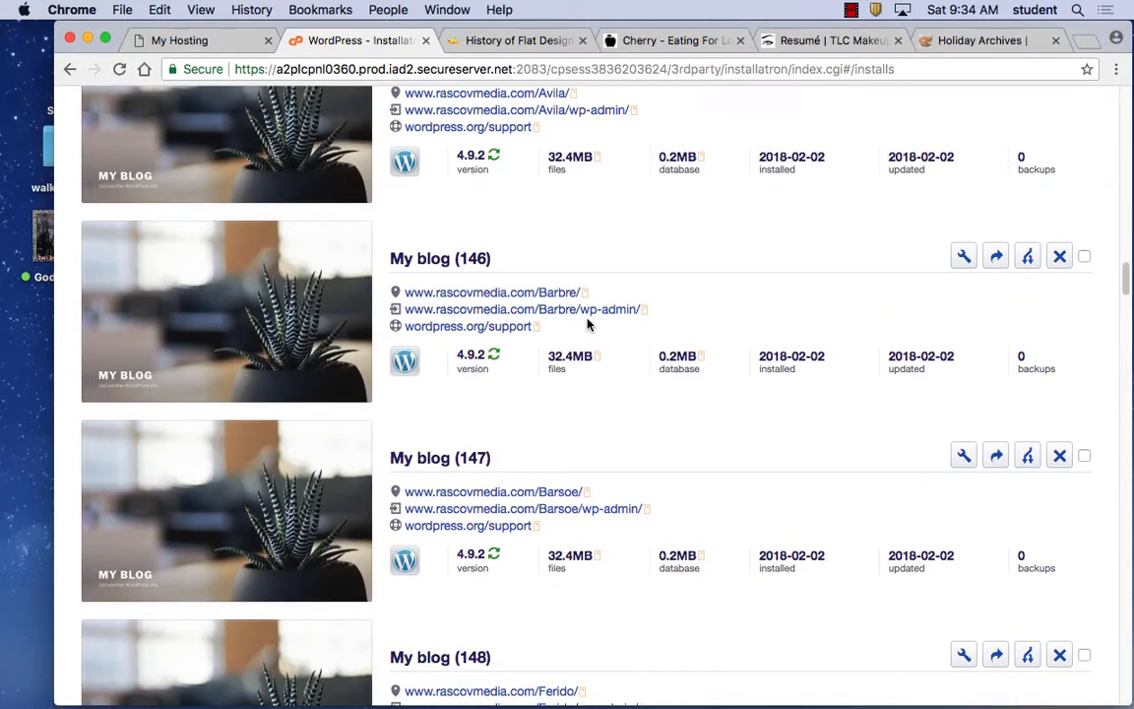
{"action": "scroll", "coordinate": [589, 325], "scroll_direction": "up", "scroll_amount": 10}
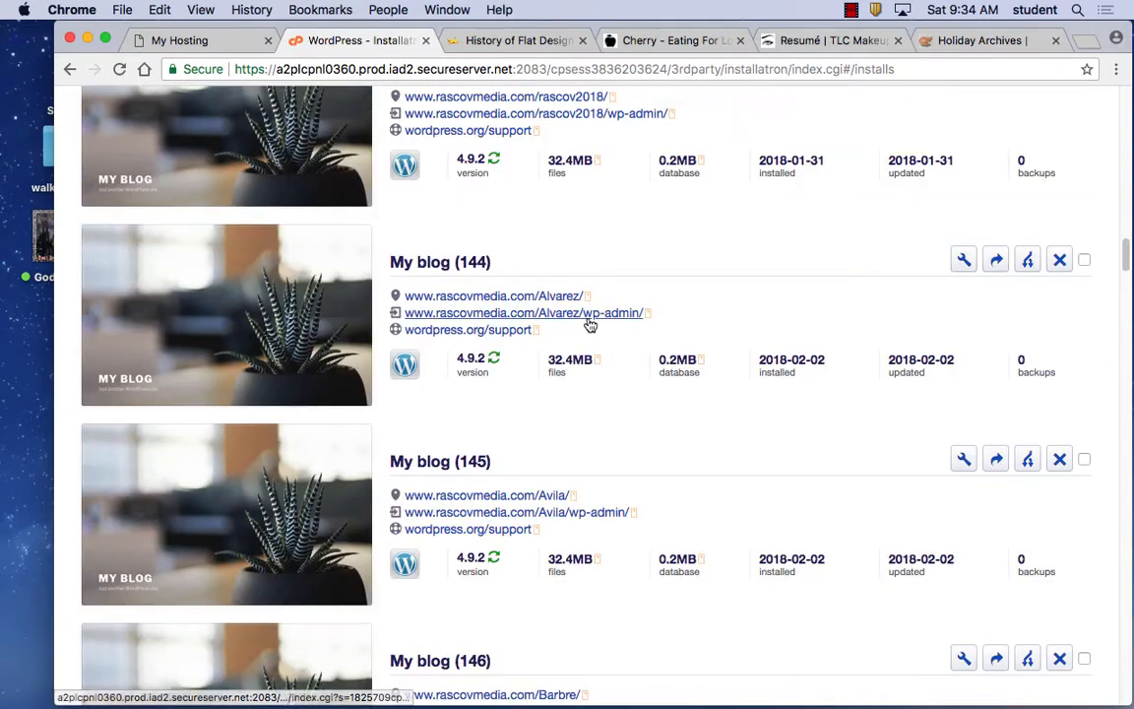
{"action": "scroll", "coordinate": [589, 325], "scroll_direction": "up", "scroll_amount": 11}
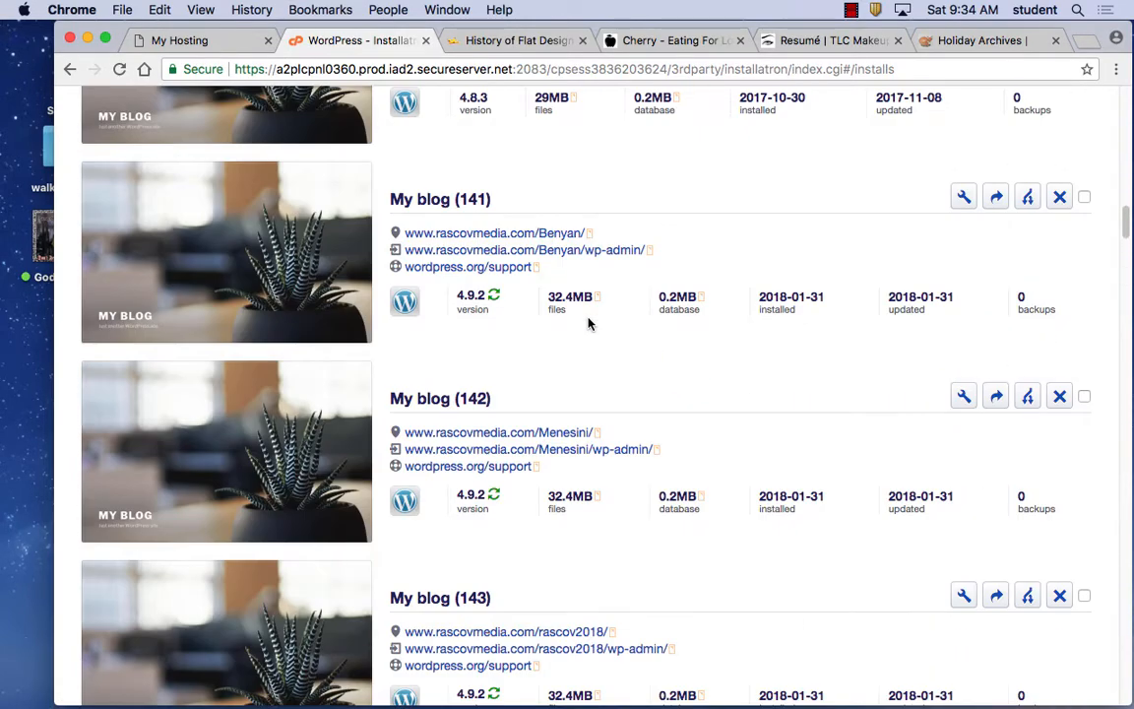
{"action": "scroll", "coordinate": [588, 324], "scroll_direction": "up", "scroll_amount": 7}
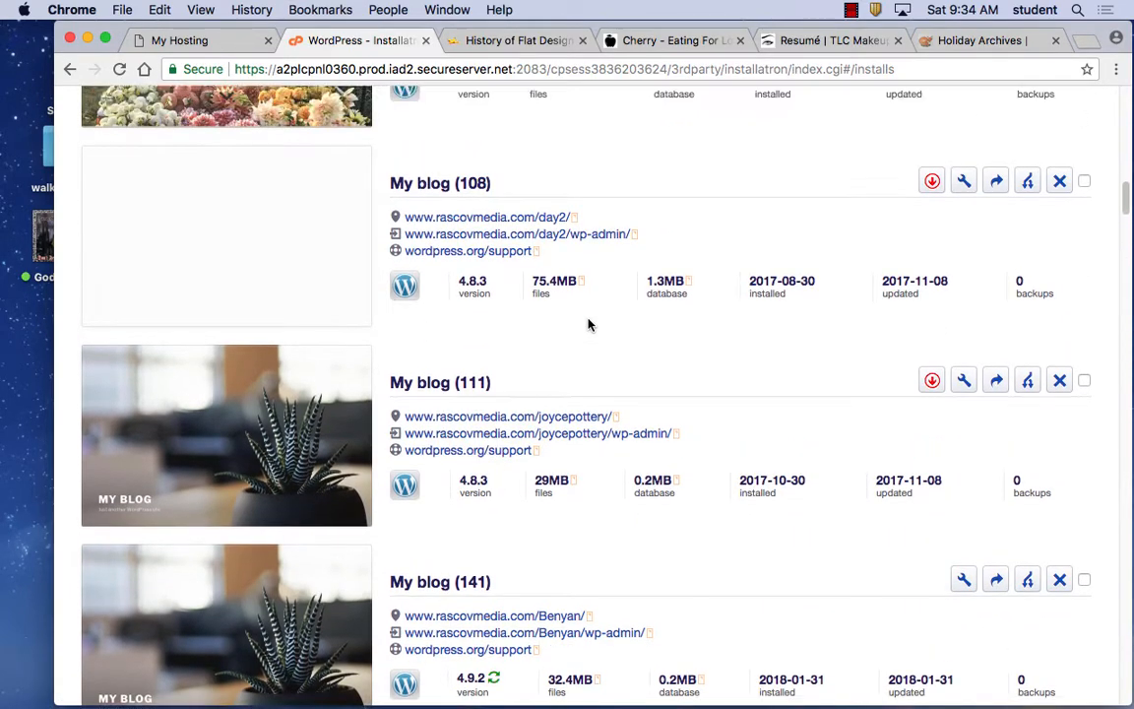
{"action": "scroll", "coordinate": [588, 324], "scroll_direction": "up", "scroll_amount": 11}
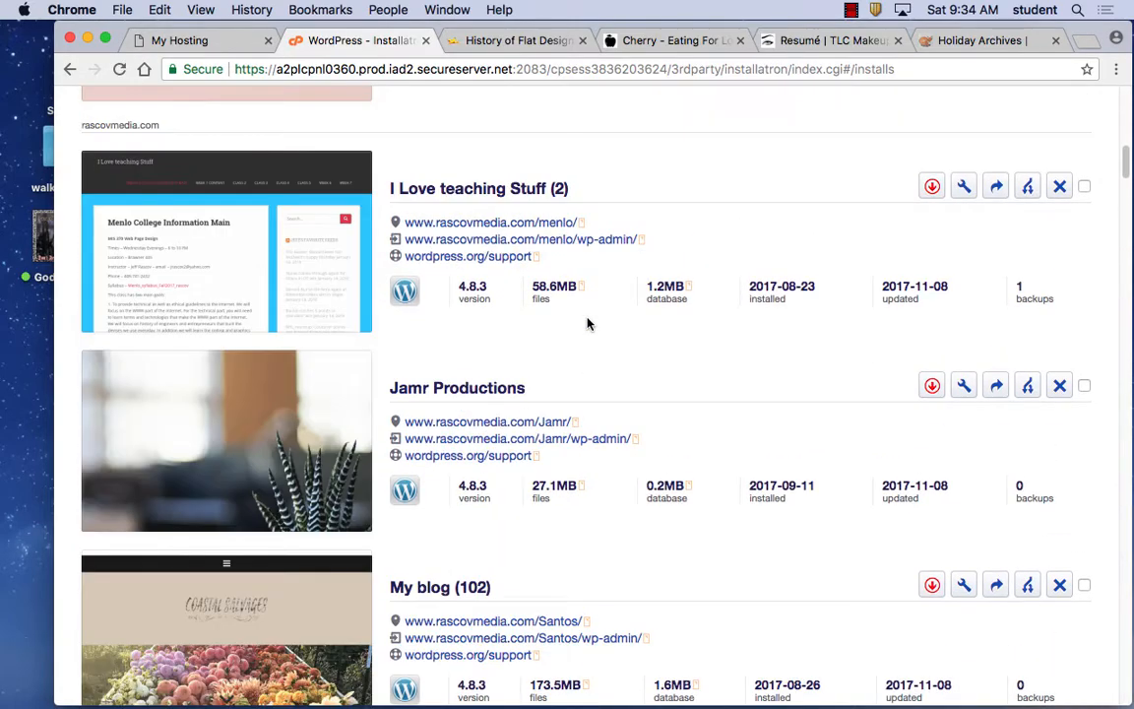
{"action": "scroll", "coordinate": [588, 324], "scroll_direction": "up", "scroll_amount": 10}
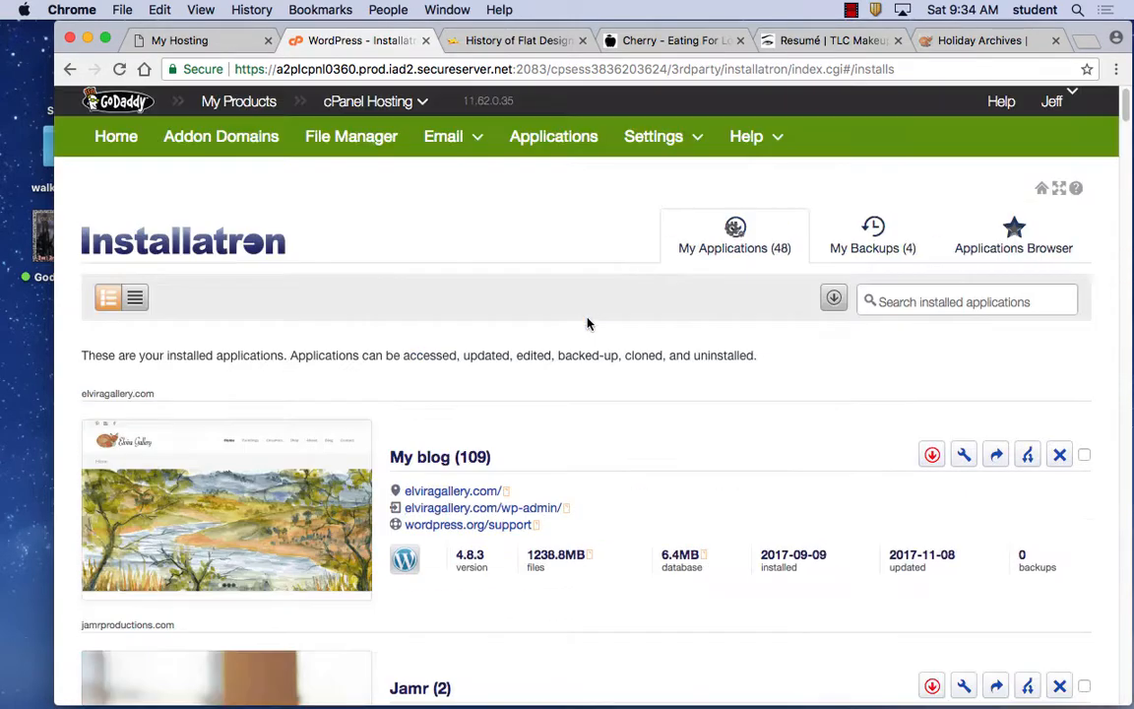
{"action": "scroll", "coordinate": [588, 325], "scroll_direction": "down", "scroll_amount": 20}
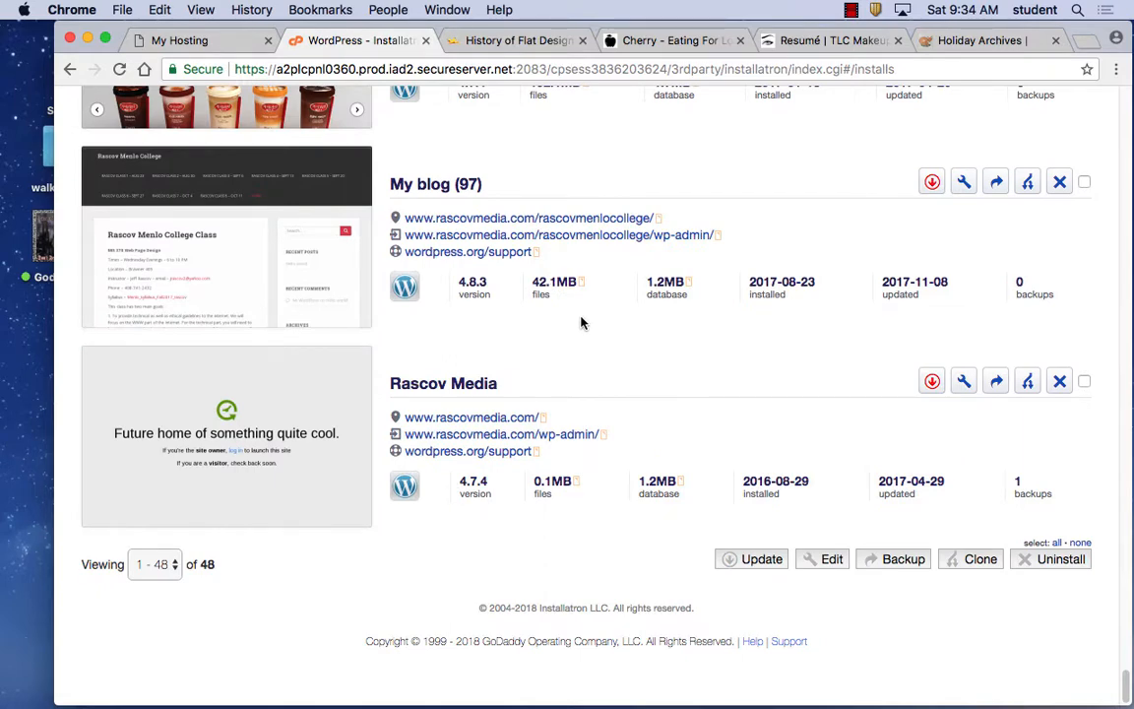
Keep the list showing all 48 installs and scroll to the failed My blog (171).
{"action": "left_click", "coordinate": [155, 565]}
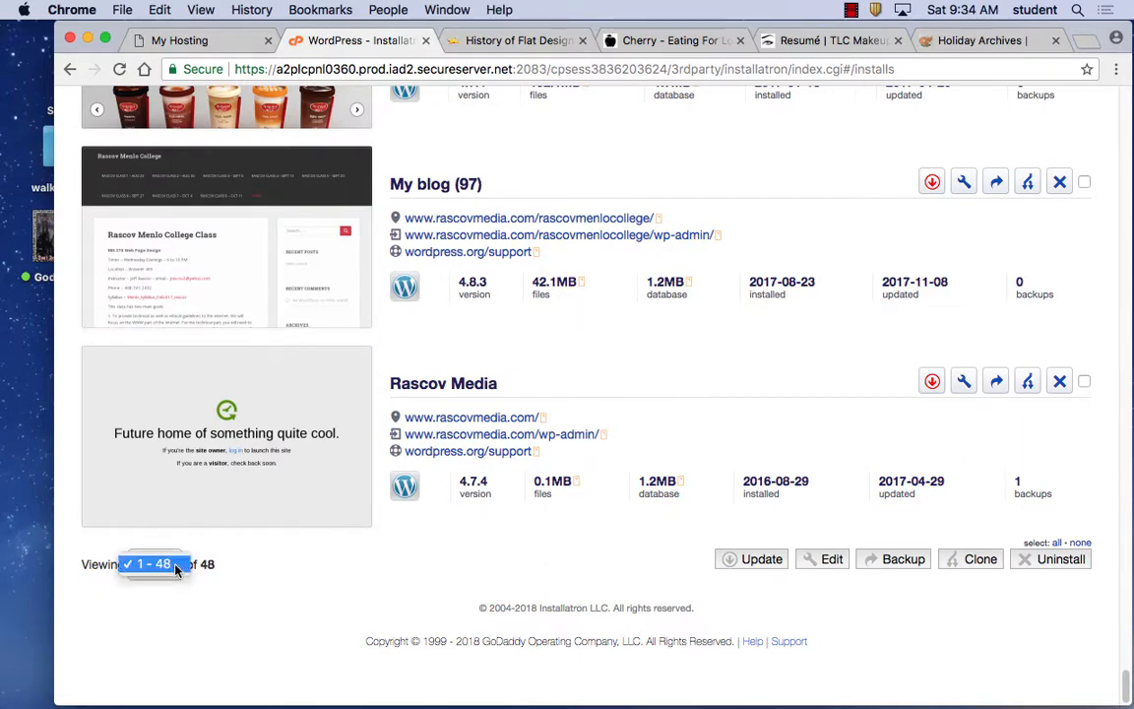
{"action": "left_click", "coordinate": [259, 568]}
{"action": "scroll", "coordinate": [600, 487], "scroll_direction": "up", "scroll_amount": 5}
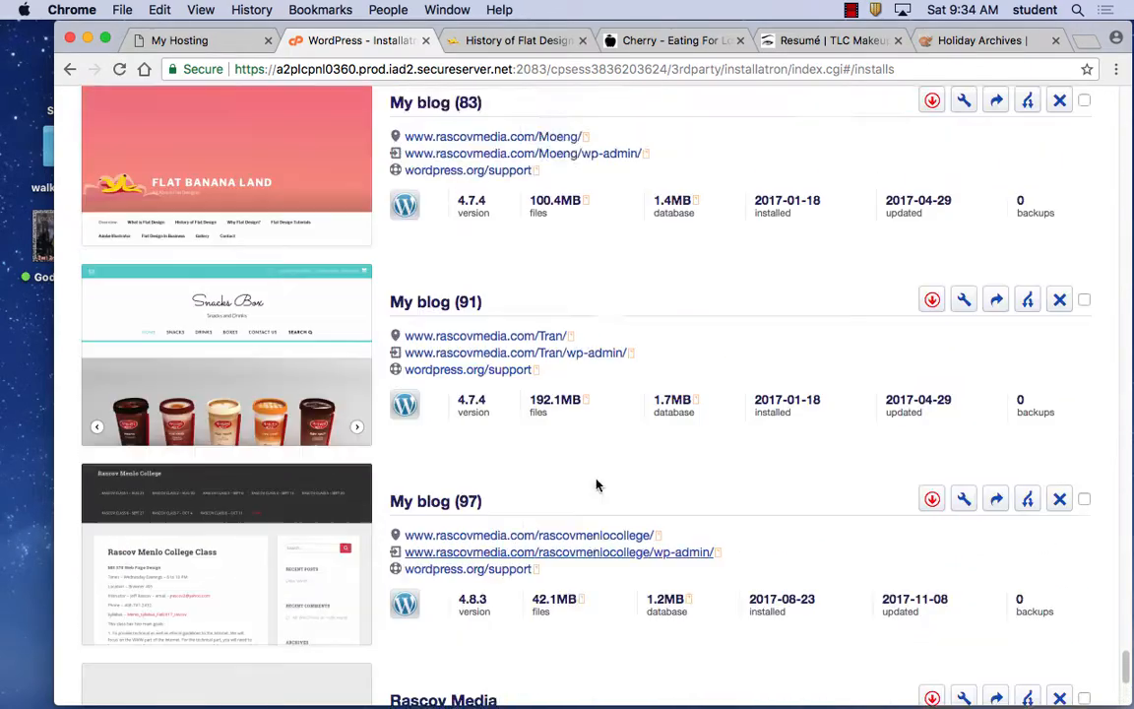
{"action": "scroll", "coordinate": [596, 485], "scroll_direction": "up", "scroll_amount": 7}
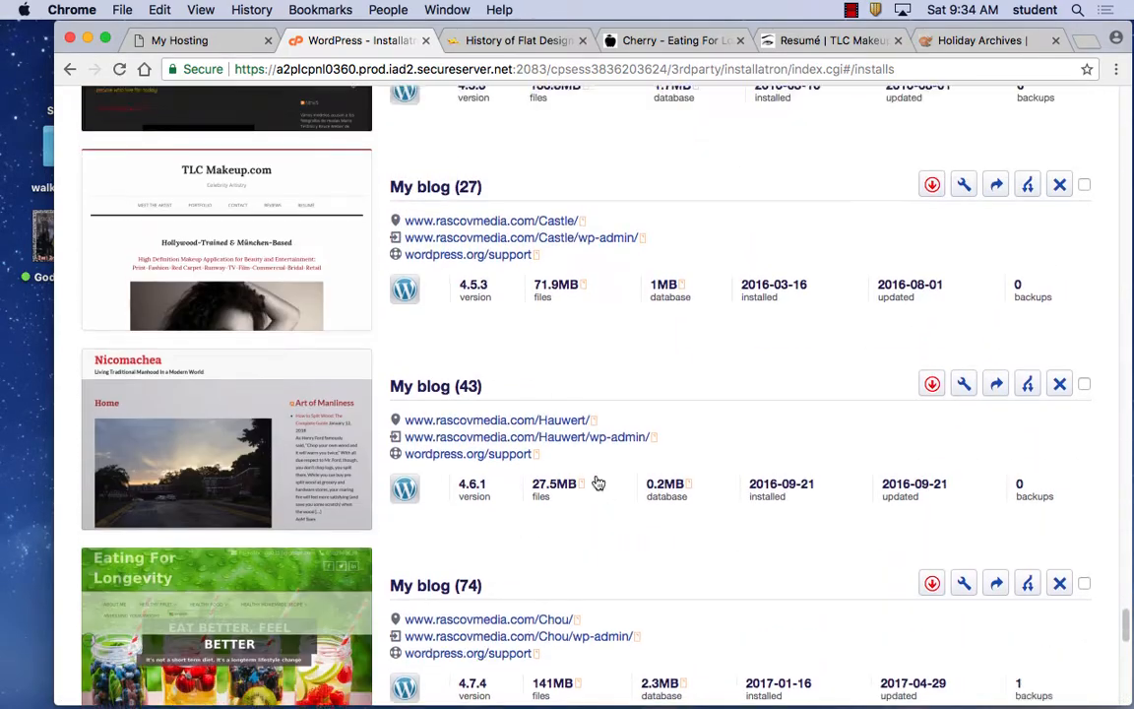
{"action": "scroll", "coordinate": [595, 480], "scroll_direction": "up", "scroll_amount": 8}
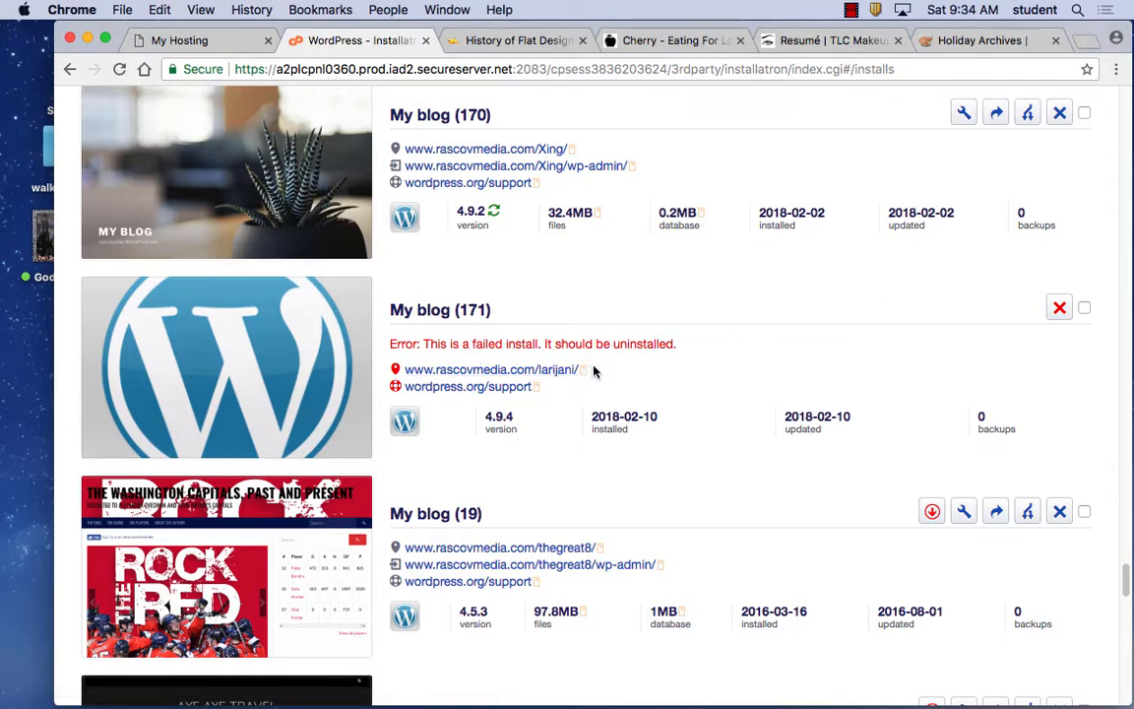
Preview the uninstall page for My blog (171), then return to the installs list.
{"action": "left_click", "coordinate": [1060, 310]}
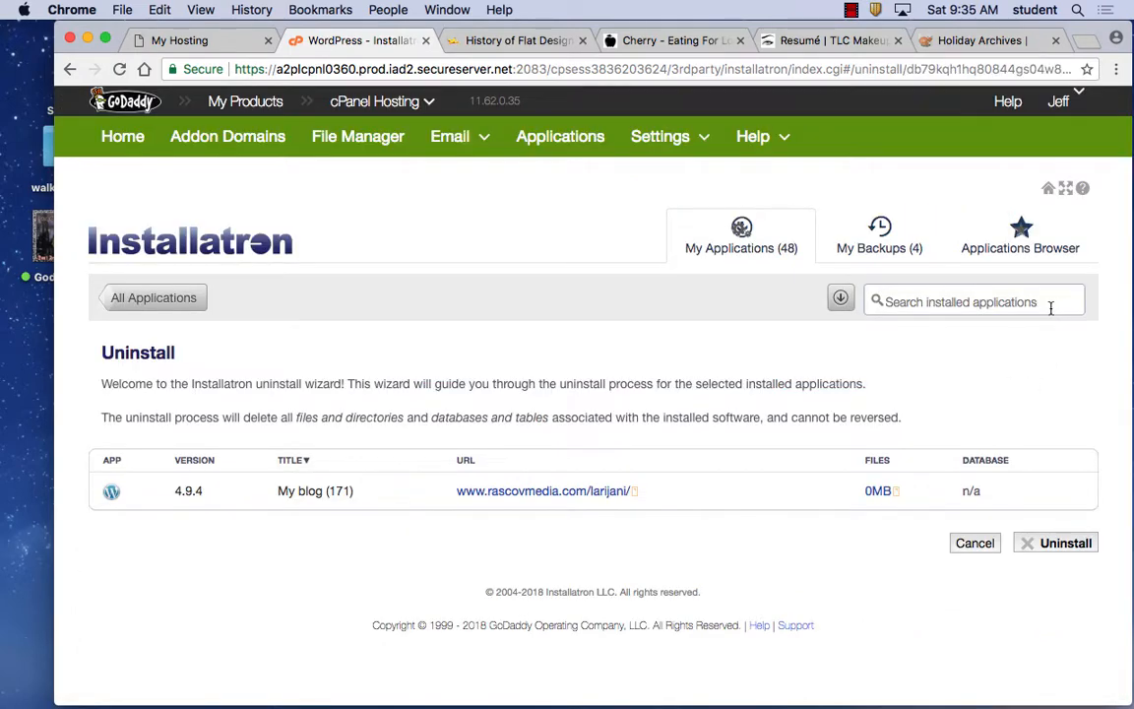
{"action": "left_click", "coordinate": [74, 69]}
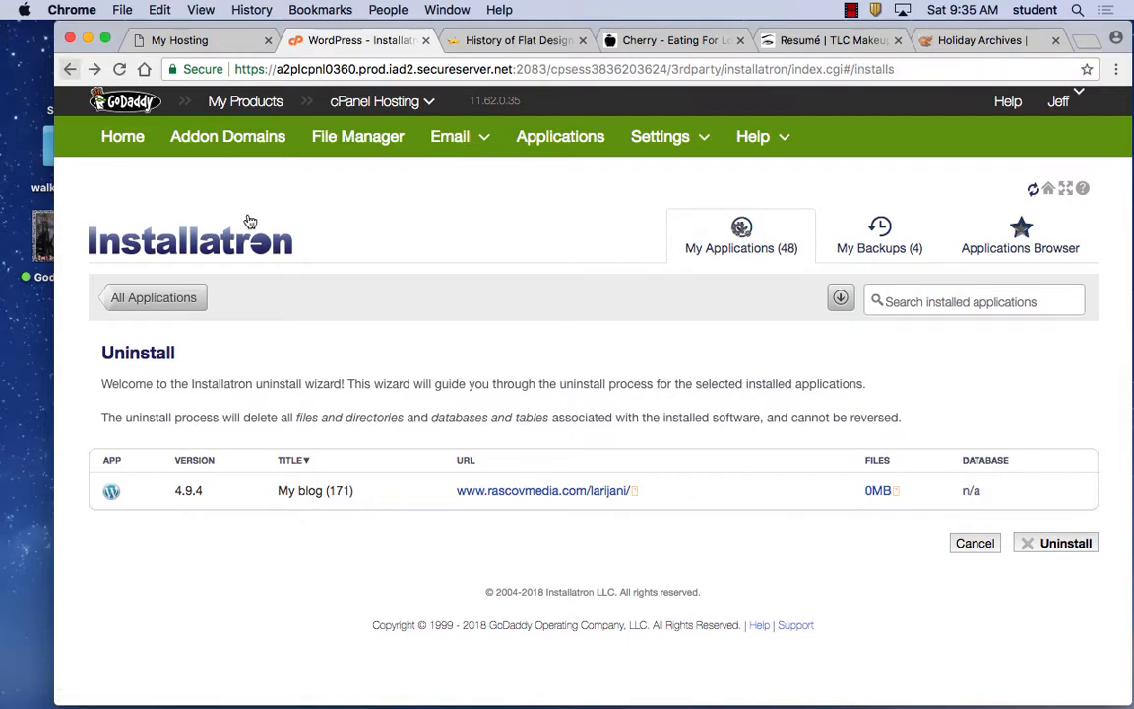
{"action": "scroll", "coordinate": [840, 635], "scroll_direction": "down", "scroll_amount": 20}
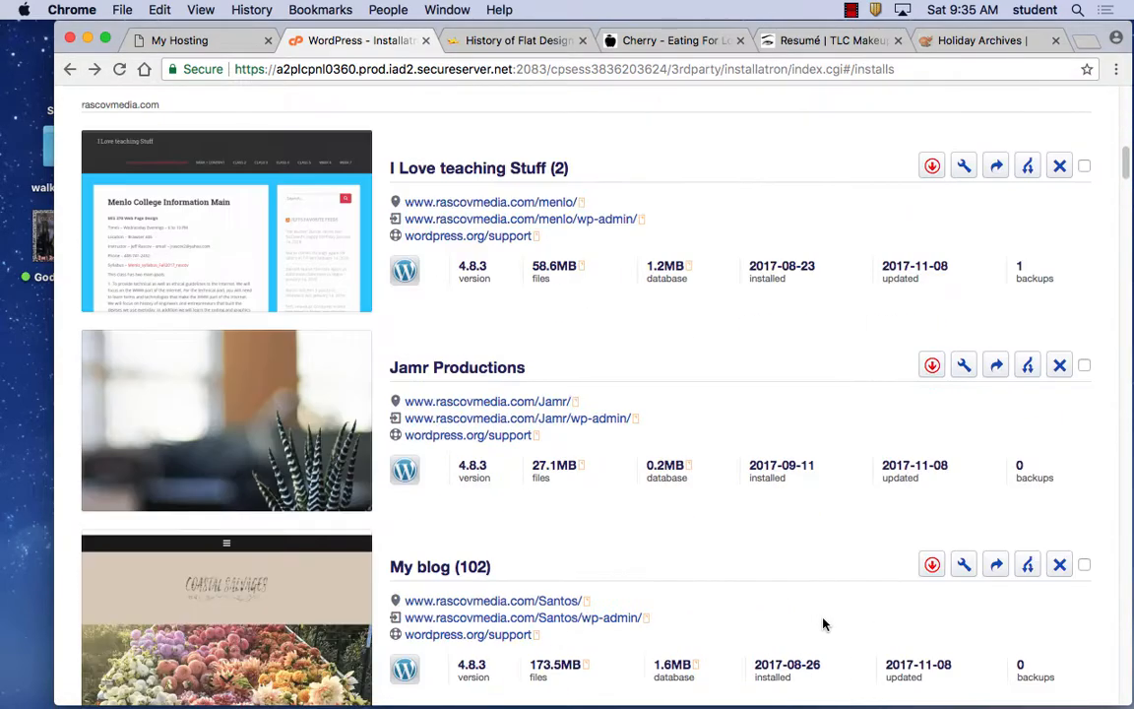
{"action": "scroll", "coordinate": [824, 623], "scroll_direction": "down", "scroll_amount": 20}
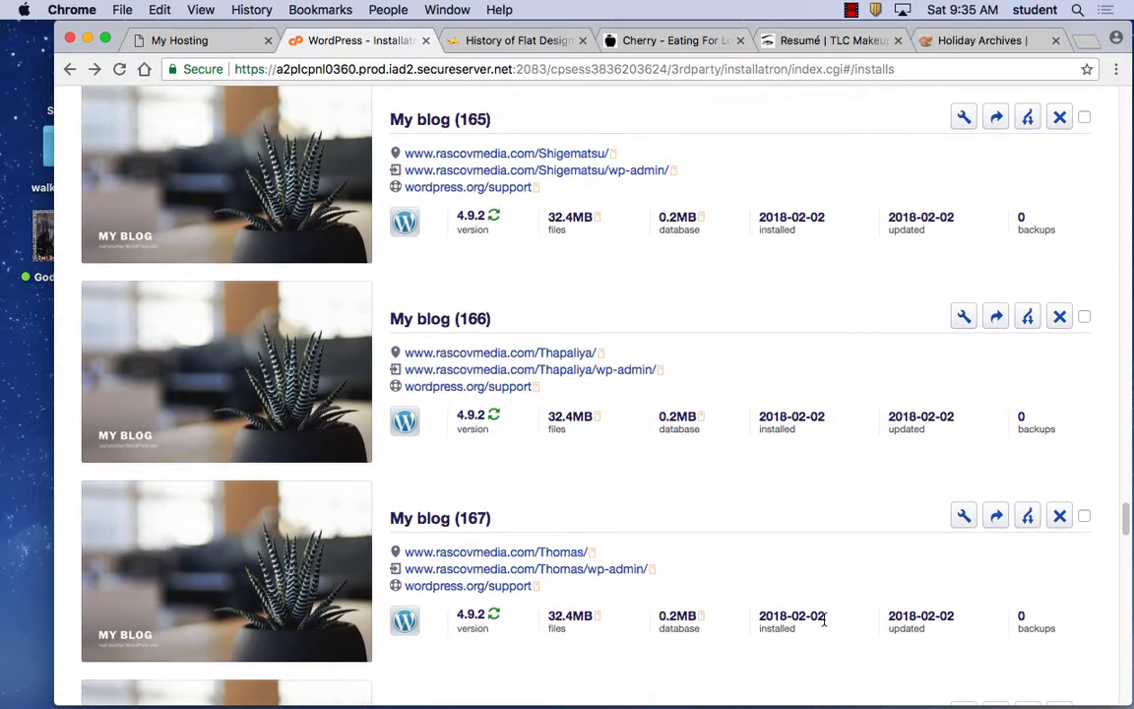
{"action": "scroll", "coordinate": [824, 623], "scroll_direction": "up", "scroll_amount": 10}
{"action": "scroll", "coordinate": [824, 618], "scroll_direction": "up", "scroll_amount": 2}
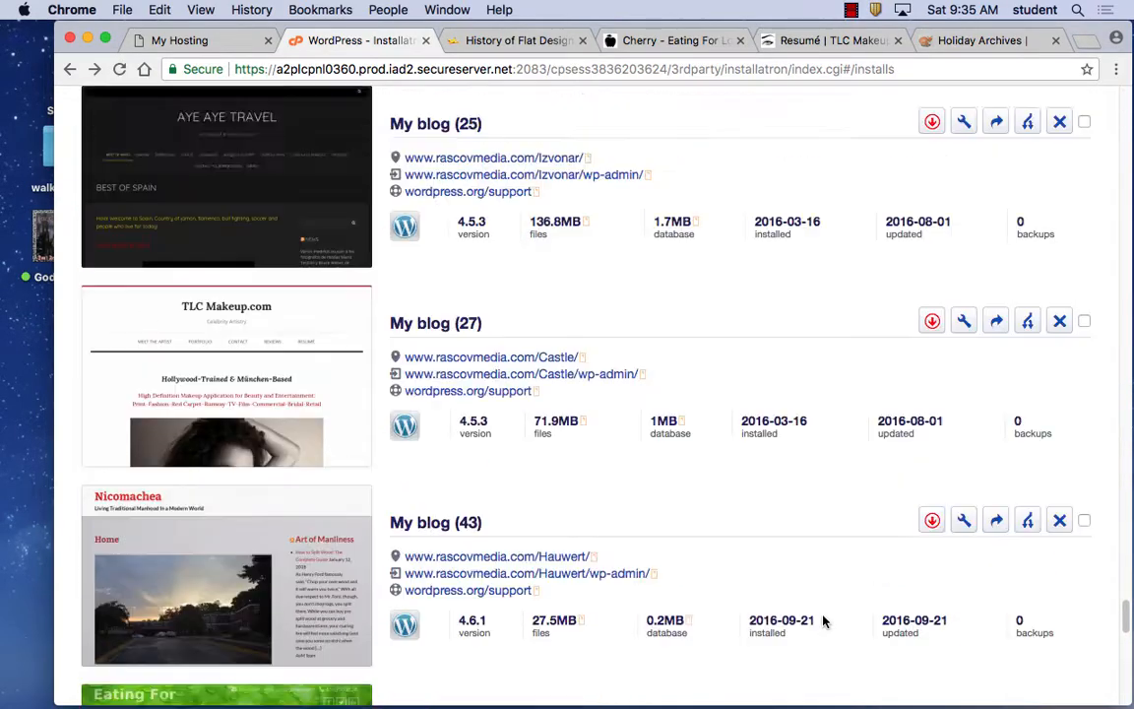
{"action": "scroll", "coordinate": [824, 619], "scroll_direction": "down", "scroll_amount": 20}
{"action": "scroll", "coordinate": [650, 650], "scroll_direction": "down", "scroll_amount": 3}
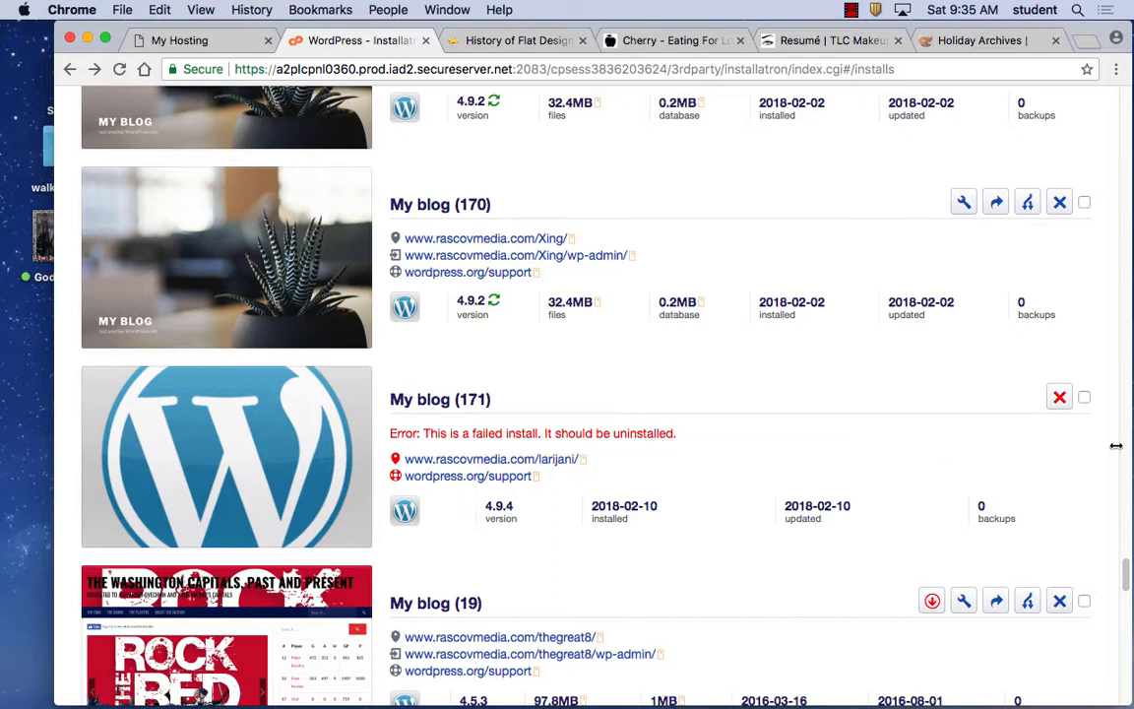
Mark the failed My blog (171) install and confirm its uninstall.
{"action": "left_click", "coordinate": [1085, 398]}
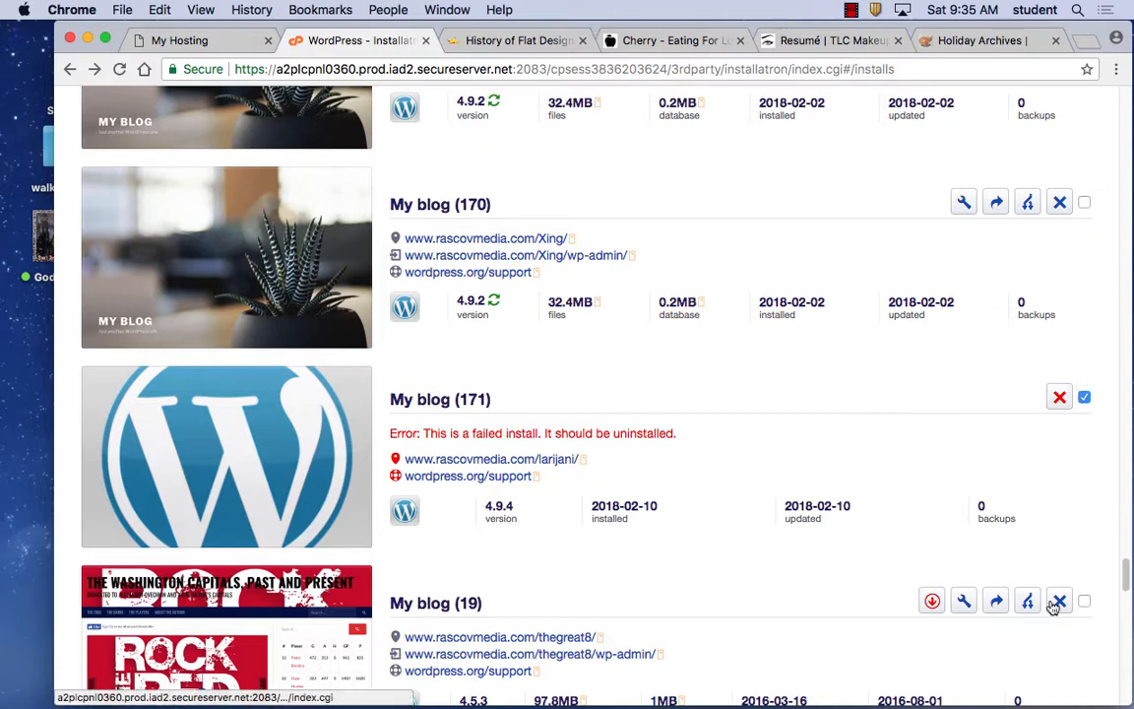
{"action": "left_click", "coordinate": [1060, 400]}
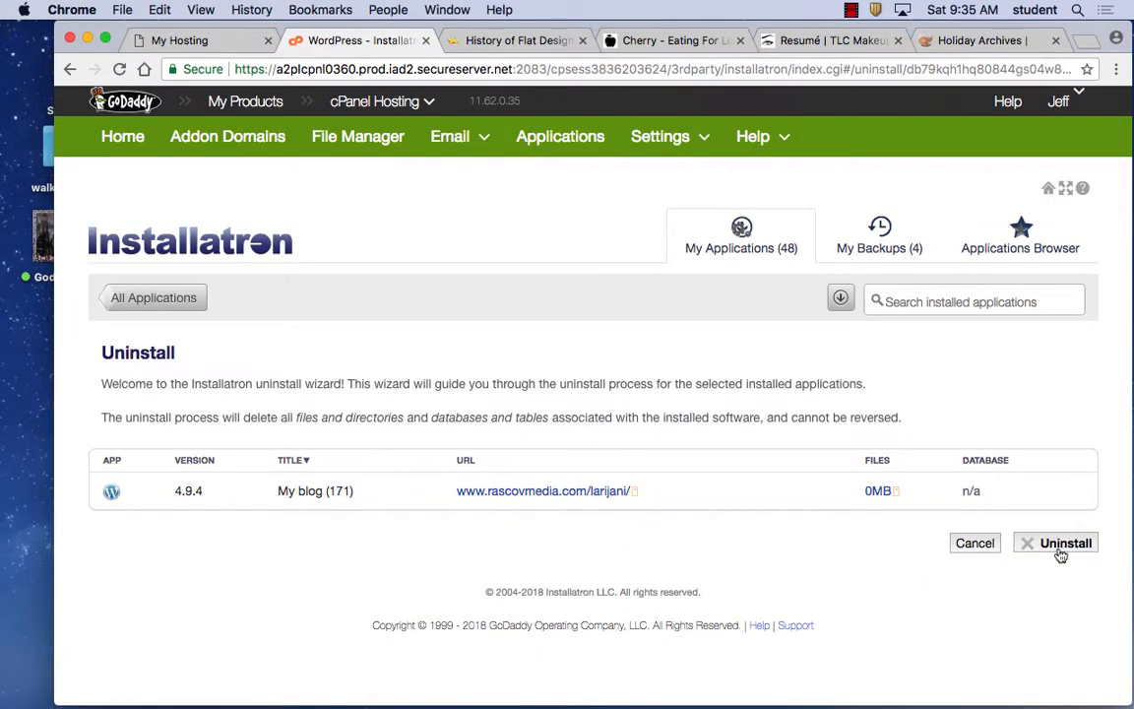
{"action": "left_click", "coordinate": [1061, 551]}
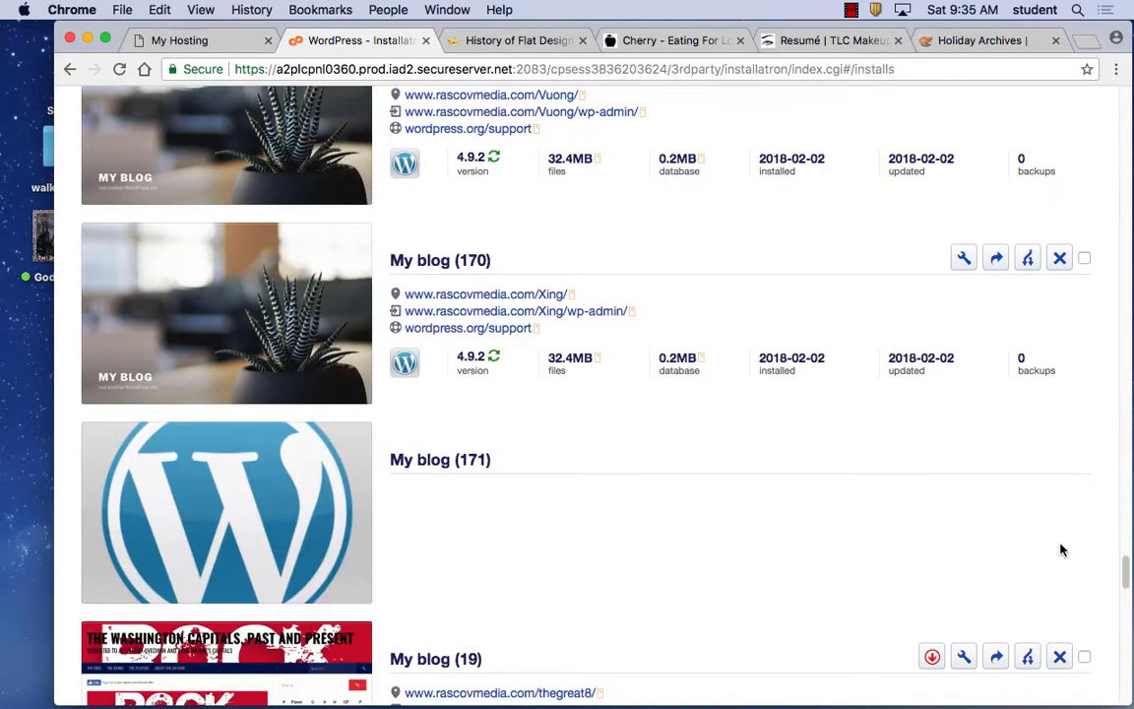
{"action": "scroll", "coordinate": [761, 147], "scroll_direction": "up", "scroll_amount": 20}
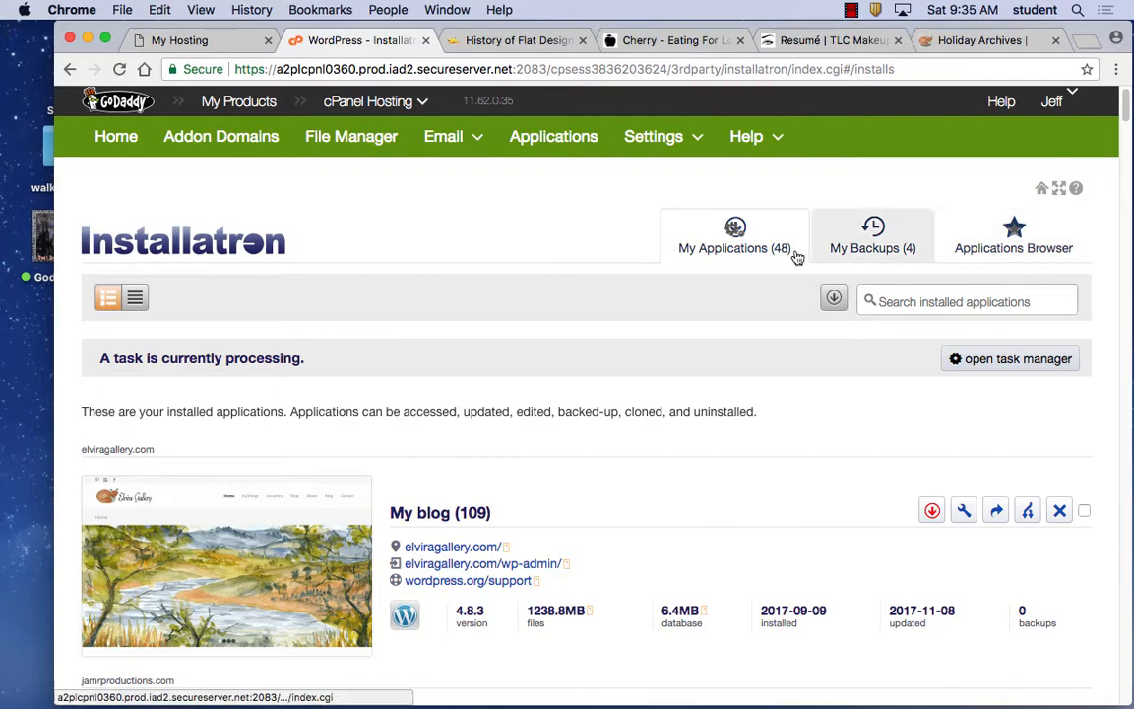
Start a new WordPress install from the Applications Browser and select the default 'blog' directory.
{"action": "left_click", "coordinate": [1025, 252]}
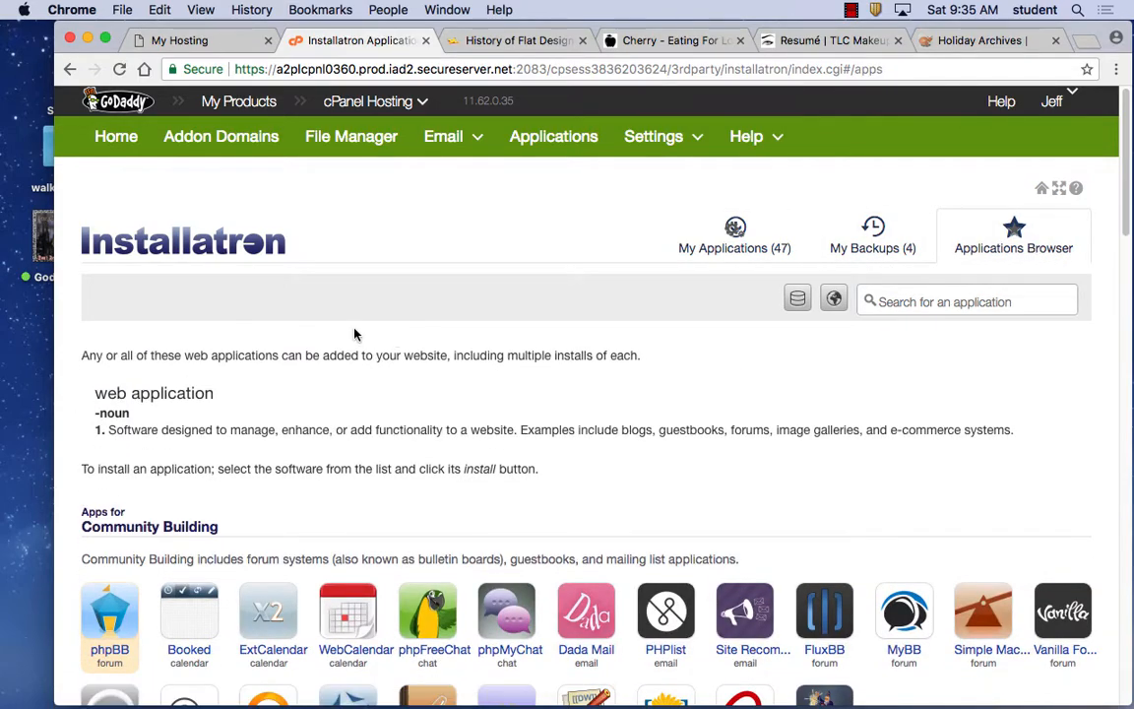
{"action": "scroll", "coordinate": [355, 335], "scroll_direction": "down", "scroll_amount": 20}
{"action": "scroll", "coordinate": [355, 329], "scroll_direction": "up", "scroll_amount": 10}
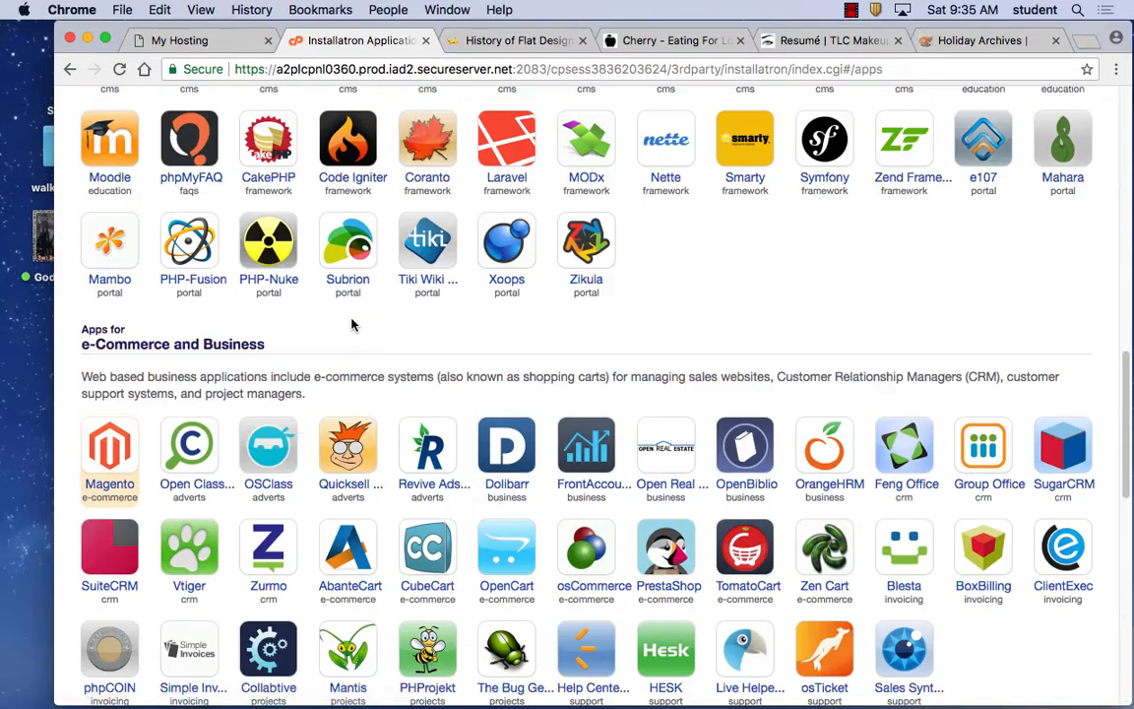
{"action": "scroll", "coordinate": [355, 325], "scroll_direction": "down", "scroll_amount": 10}
{"action": "scroll", "coordinate": [354, 324], "scroll_direction": "up", "scroll_amount": 9}
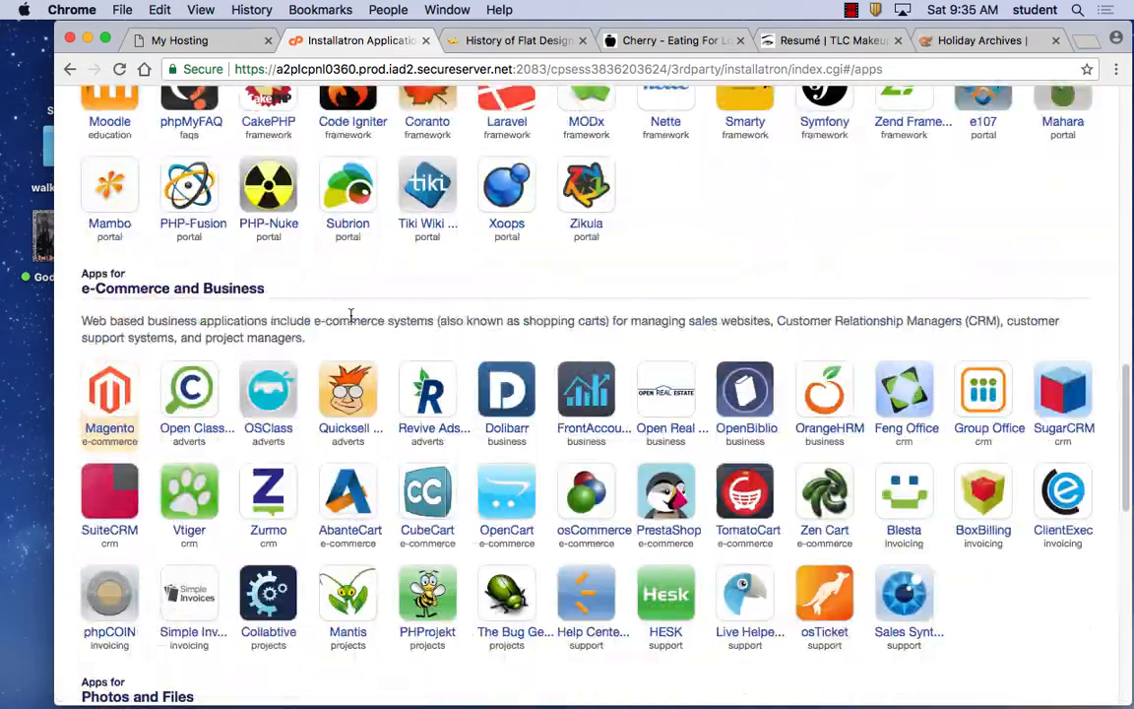
{"action": "scroll", "coordinate": [350, 315], "scroll_direction": "up", "scroll_amount": 5}
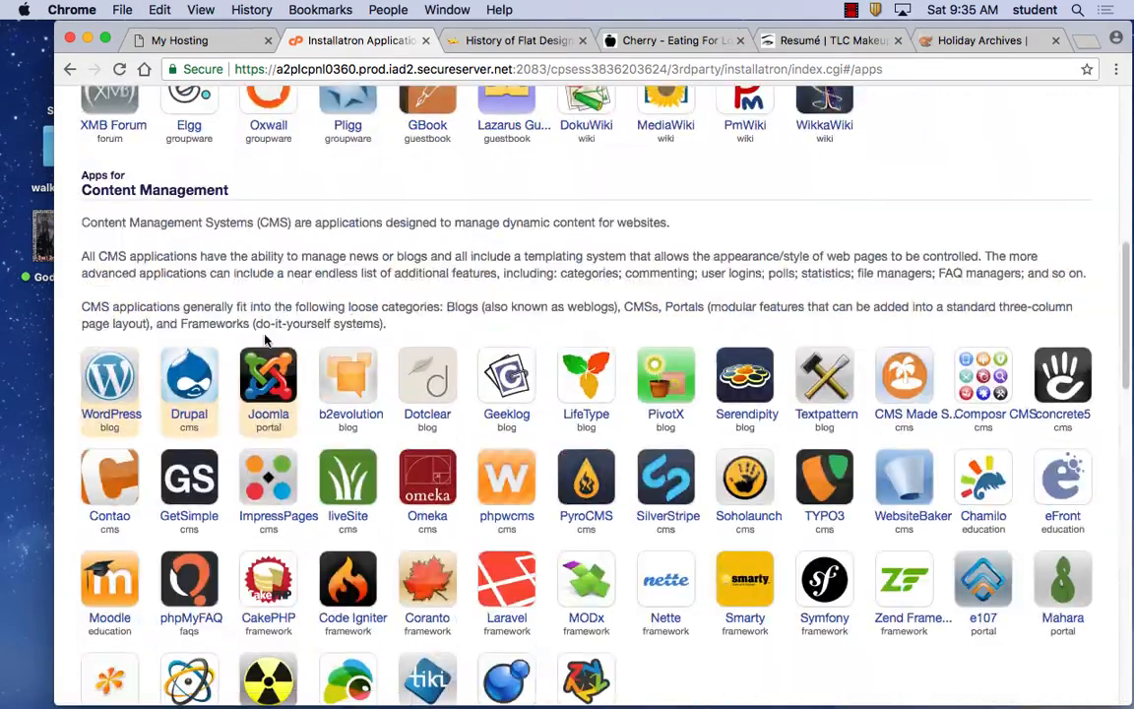
{"action": "left_click", "coordinate": [120, 394]}
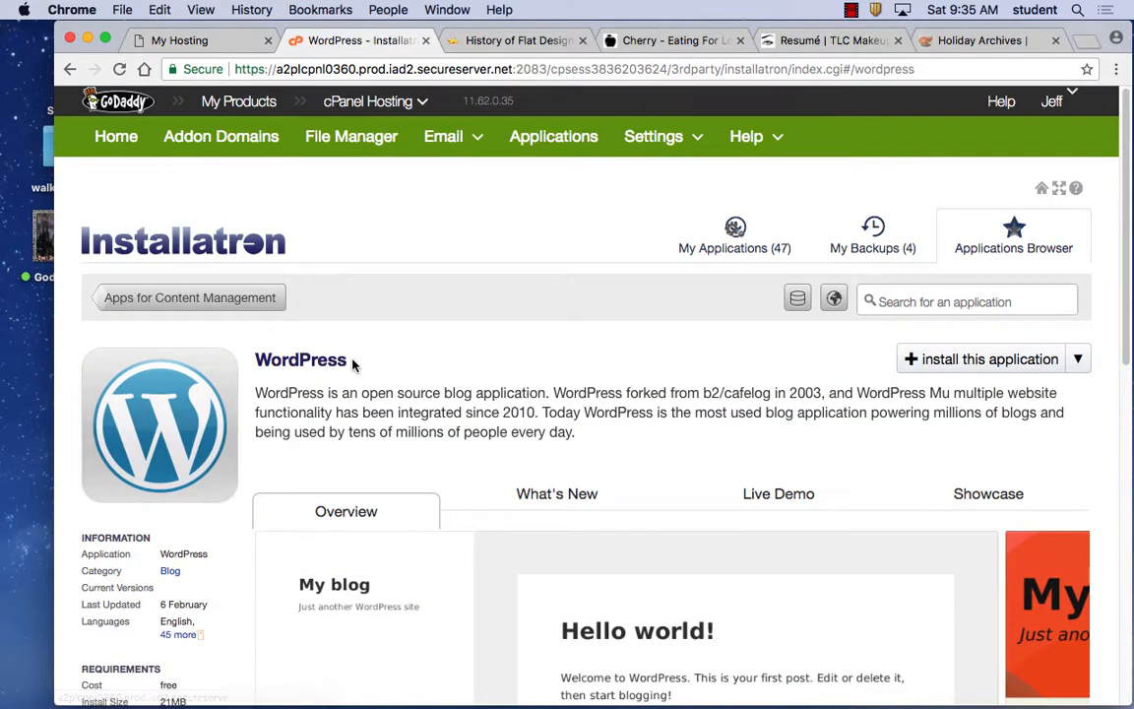
{"action": "left_click", "coordinate": [1014, 364]}
{"action": "left_click_drag", "start_coordinate": [538, 619], "coordinate": [407, 619]}
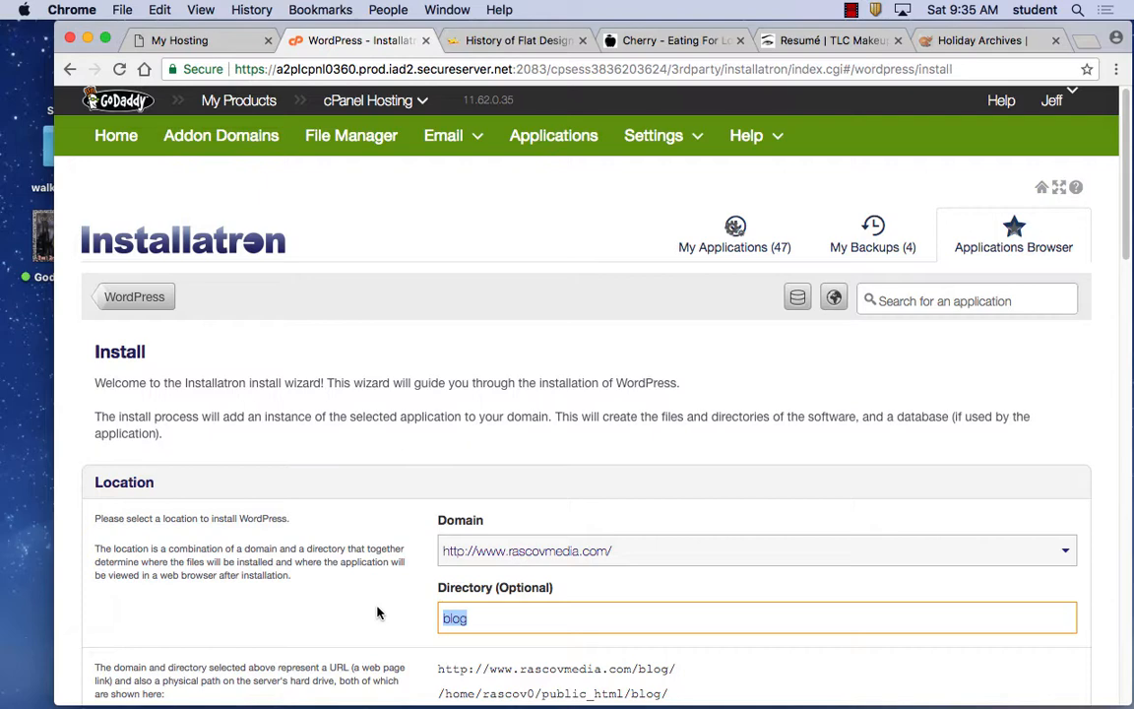
Replace the default 'blog' directory with the chosen subdirectory name.
{"action": "type", "text": "L"}
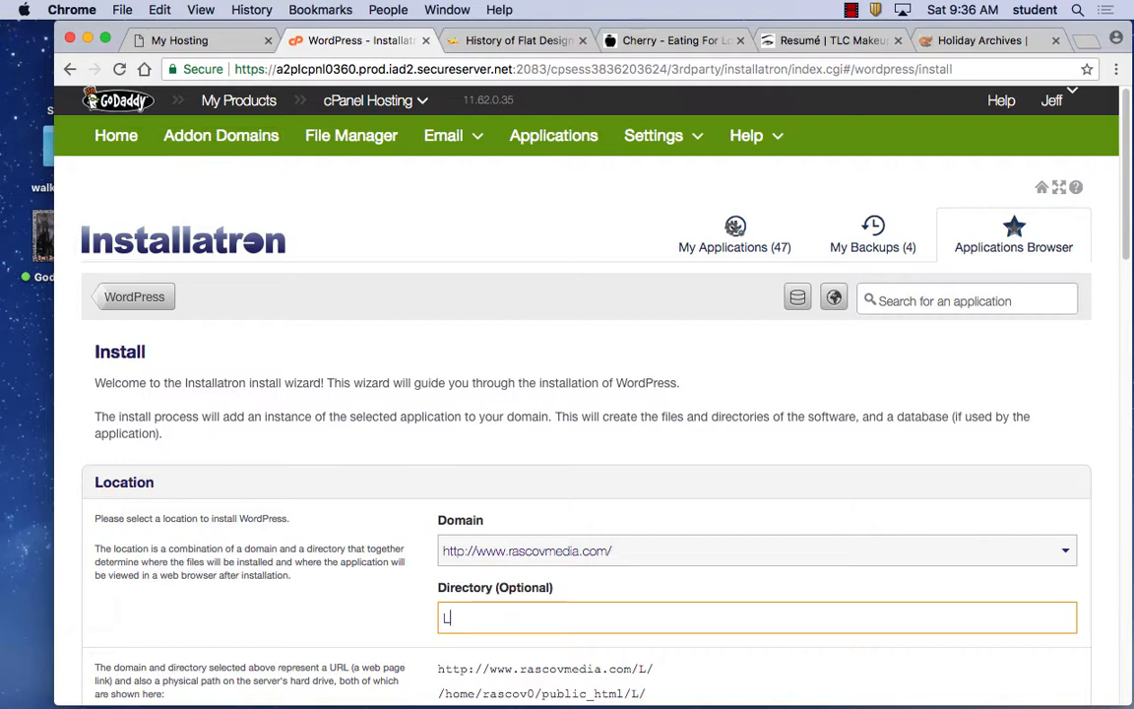
{"action": "type", "text": "arijani"}
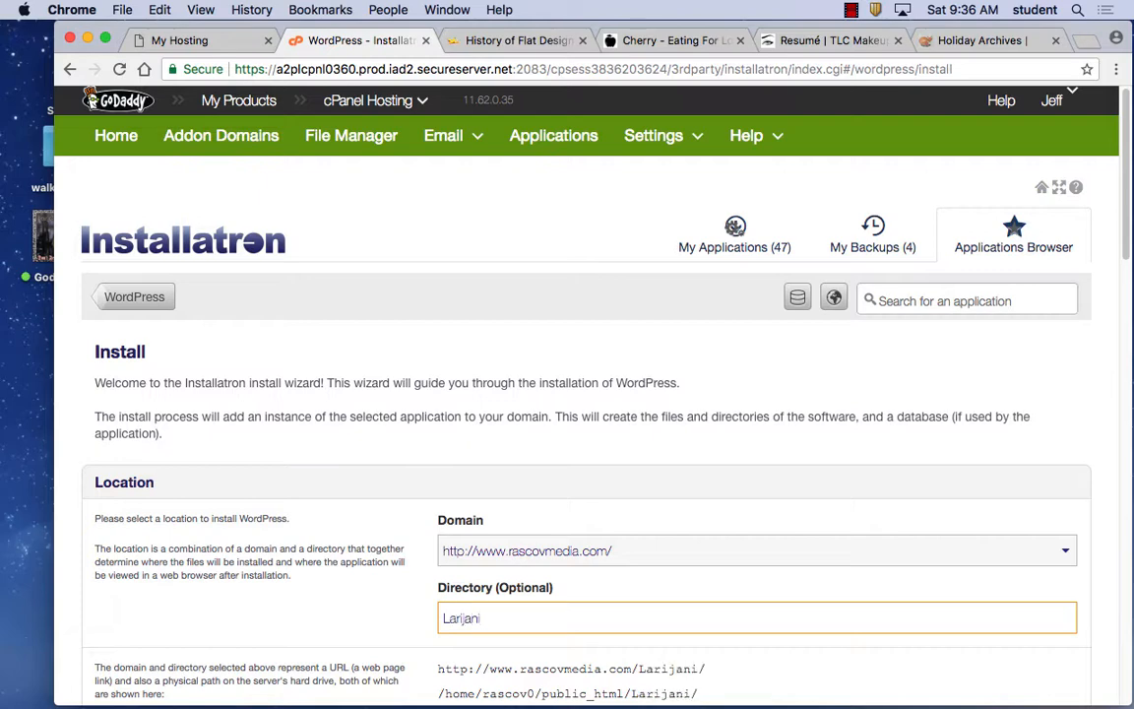
{"action": "scroll", "coordinate": [656, 666], "scroll_direction": "down", "scroll_amount": 15}
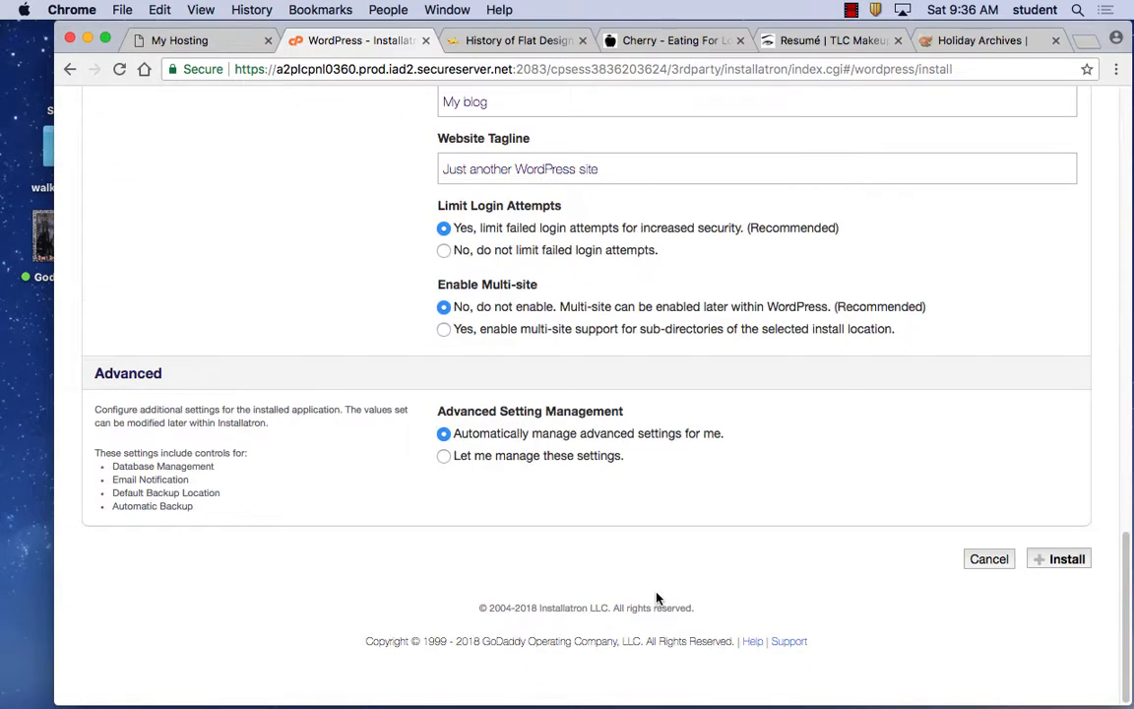
{"action": "scroll", "coordinate": [656, 598], "scroll_direction": "up", "scroll_amount": 4}
Enter the administrator's username, a strong password and the site owner's e-mail address.
{"action": "left_click_drag", "start_coordinate": [509, 356], "coordinate": [392, 349]}
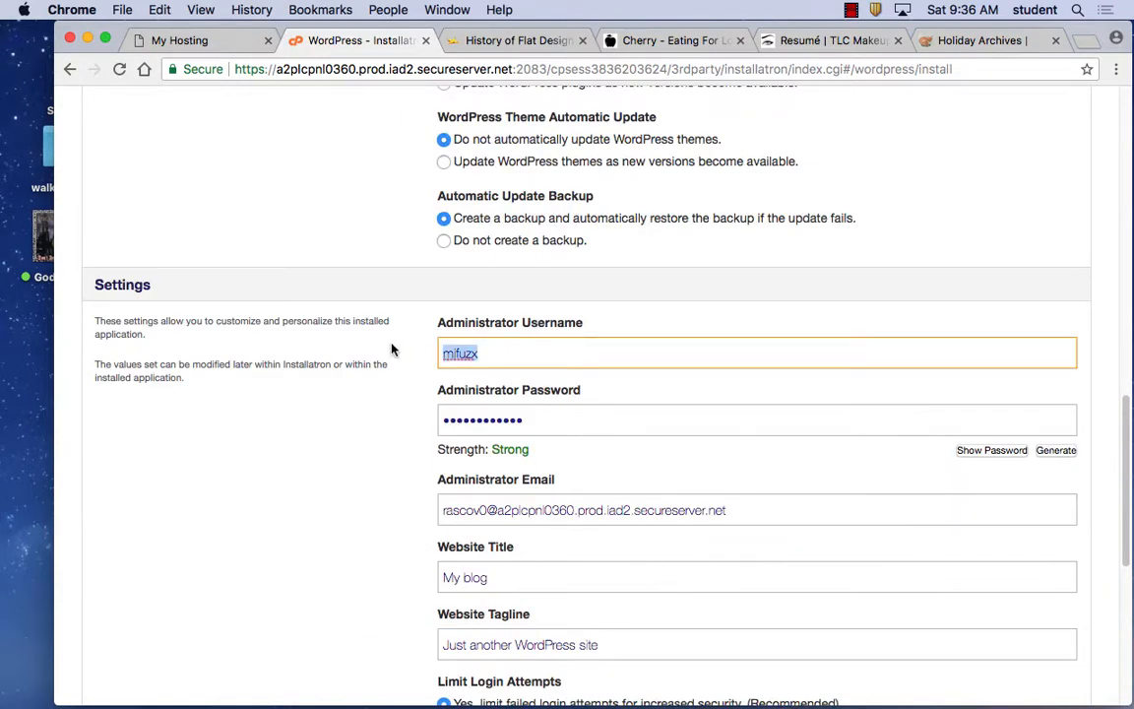
{"action": "type", "text": "Maryam"}
{"action": "left_click_drag", "start_coordinate": [552, 413], "coordinate": [377, 398]}
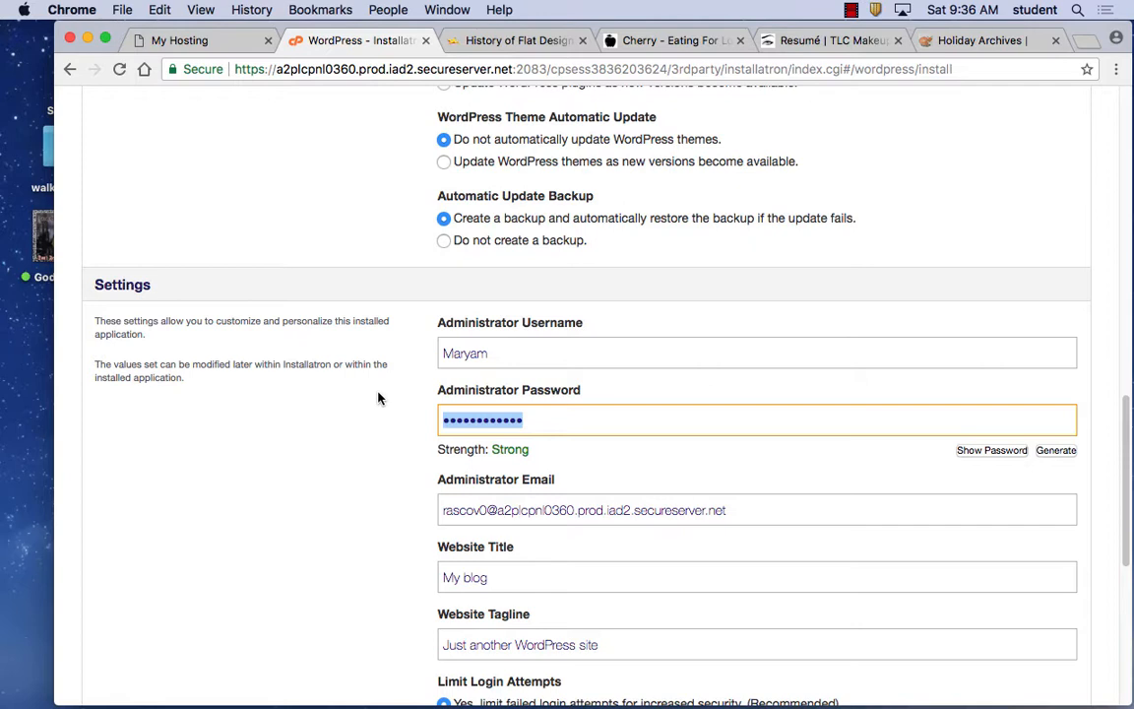
{"action": "type", "text": "******"}
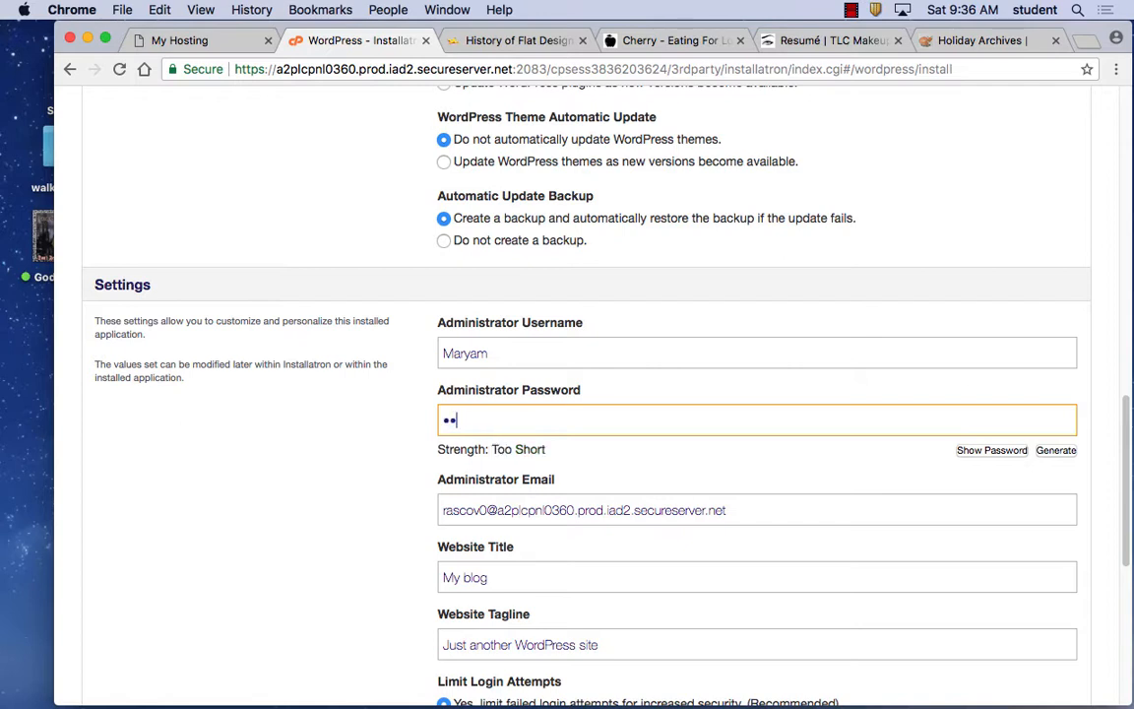
{"action": "type", "text": "*"}
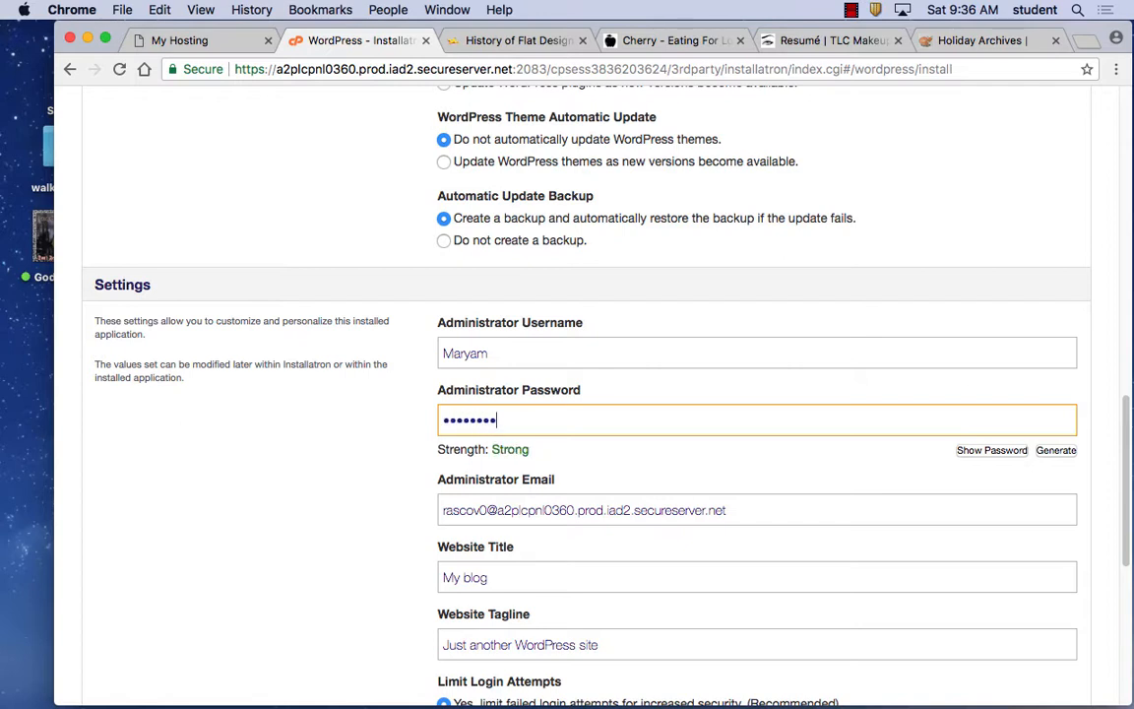
{"action": "key", "text": "Tab"}
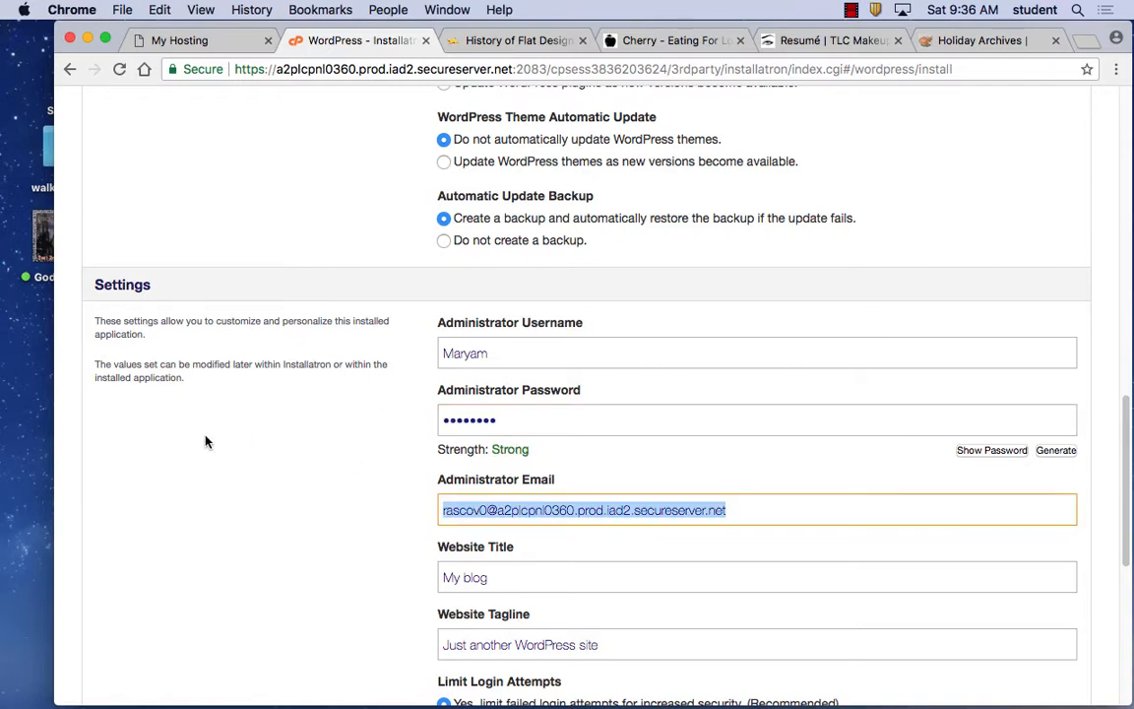
{"action": "key", "text": "BackSpace"}
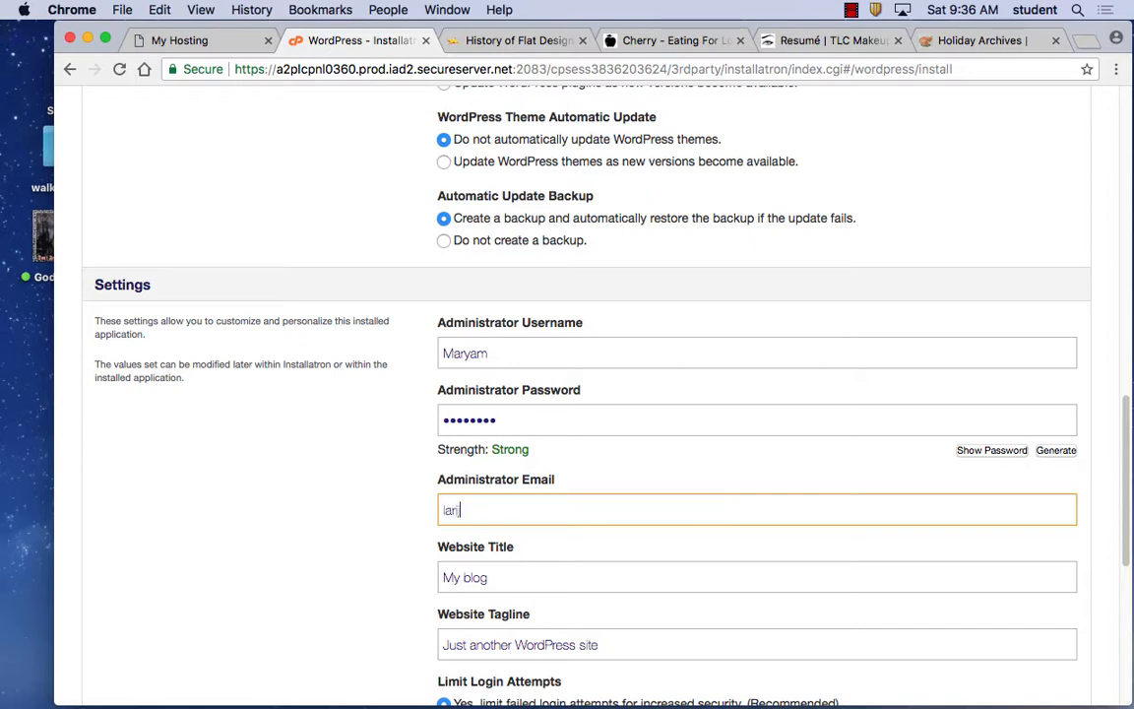
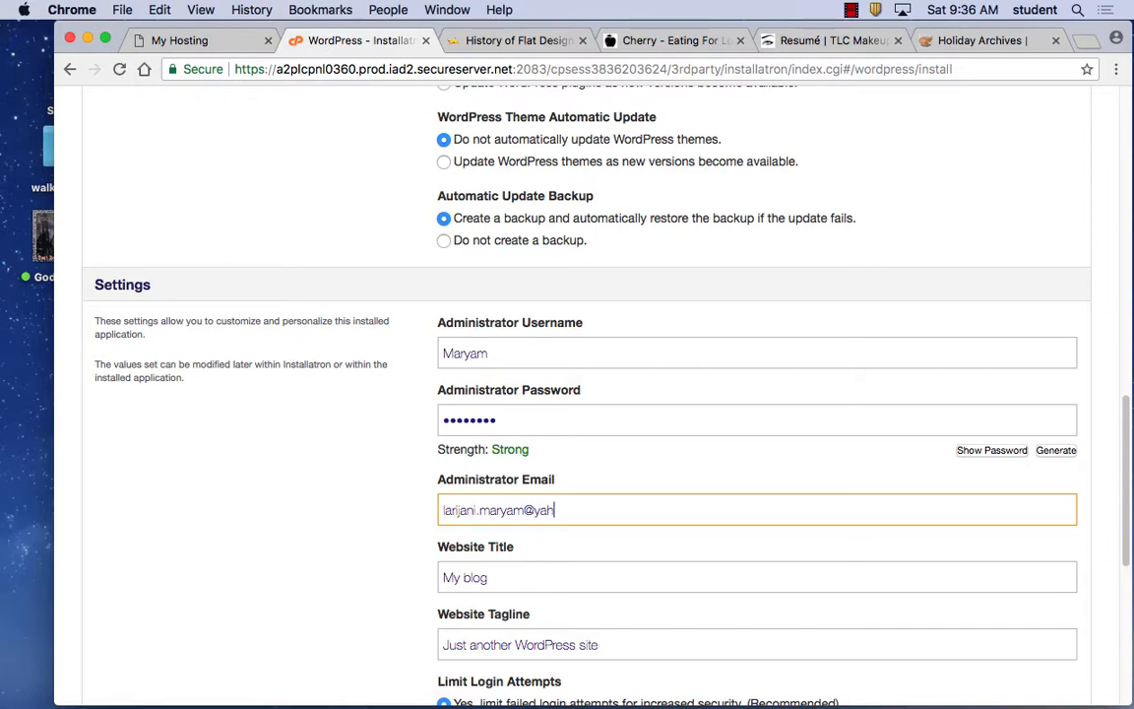
{"action": "scroll", "coordinate": [864, 583], "scroll_direction": "down", "scroll_amount": 10}
Submit the completed WordPress form to begin the installation on rascovmedia.com.
{"action": "left_click", "coordinate": [1059, 570]}
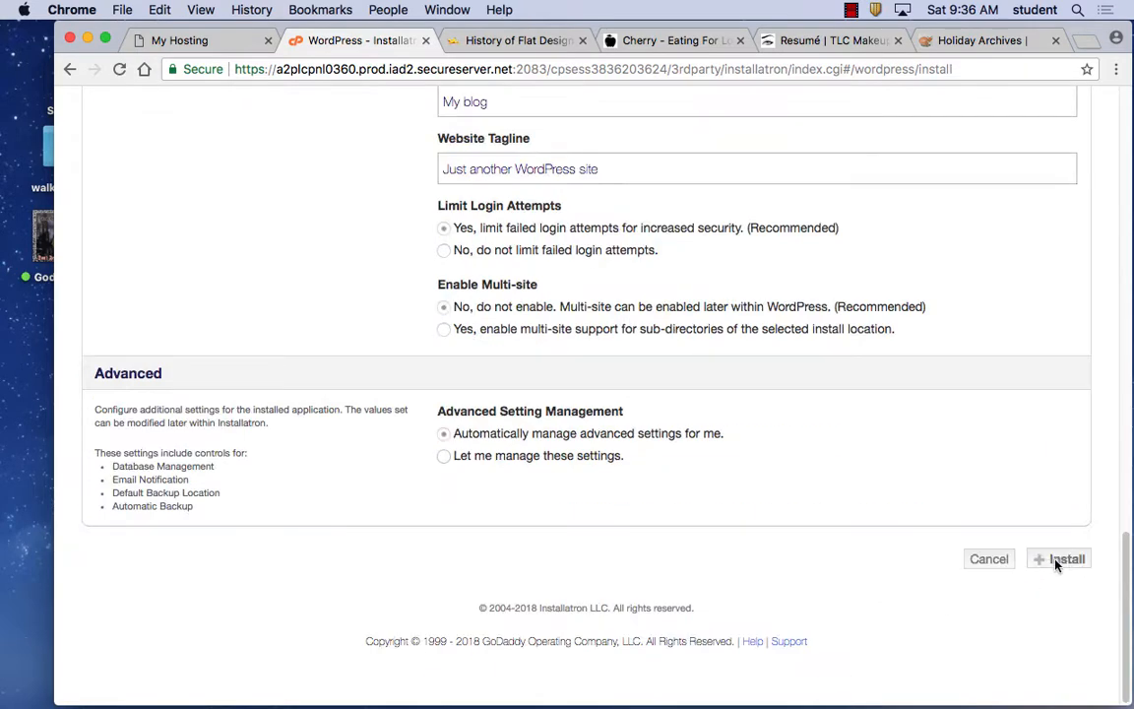